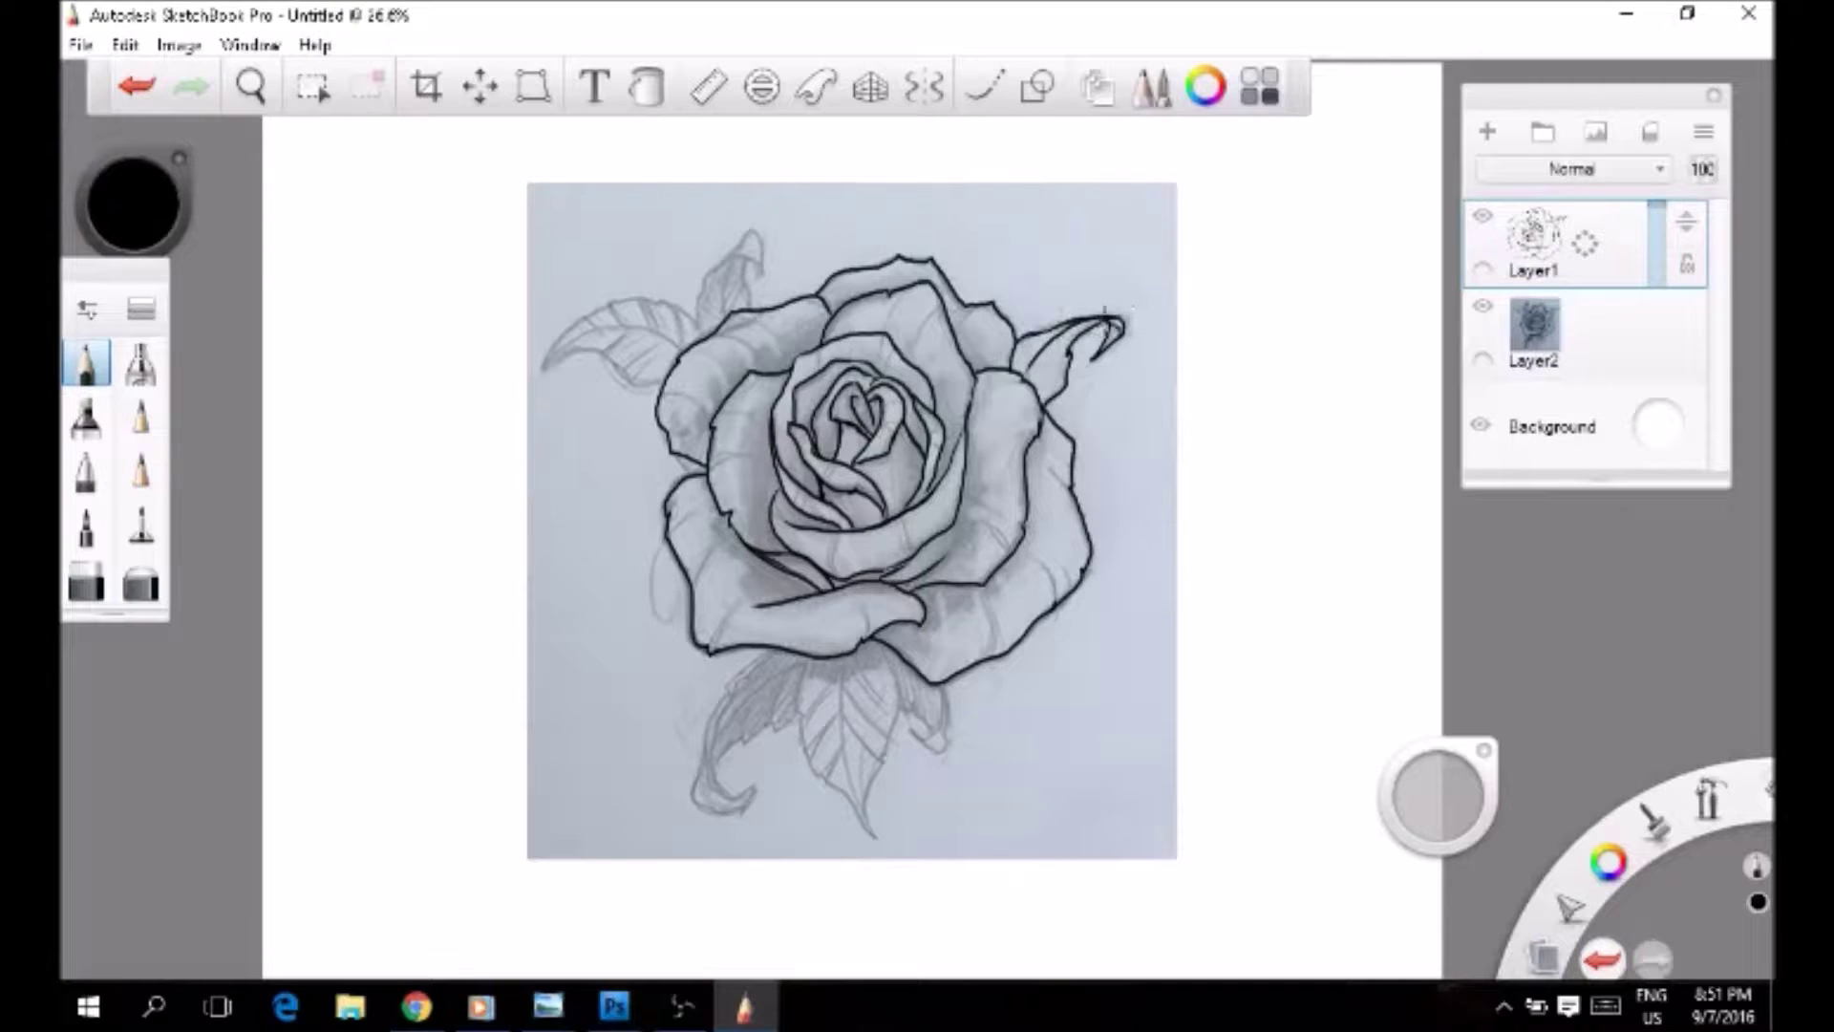
Step: Ink the outlines of the three leaves beneath the rose on Layer1, following the pencil sketch
{"action": "mouse_move", "coordinate": [932, 683]}
{"action": "left_mouse_down"}
{"action": "mouse_move", "coordinate": [949, 720]}
{"action": "mouse_move", "coordinate": [909, 738]}
{"action": "left_mouse_up"}
{"action": "mouse_move", "coordinate": [874, 642]}
{"action": "left_mouse_down"}
{"action": "mouse_move", "coordinate": [867, 821]}
{"action": "mouse_move", "coordinate": [799, 659]}
{"action": "mouse_move", "coordinate": [863, 812]}
{"action": "left_mouse_up"}
{"action": "mouse_move", "coordinate": [772, 649]}
{"action": "left_mouse_down"}
{"action": "mouse_move", "coordinate": [860, 778]}
{"action": "mouse_move", "coordinate": [724, 684]}
{"action": "mouse_move", "coordinate": [735, 789]}
{"action": "mouse_move", "coordinate": [691, 786]}
{"action": "left_mouse_up"}
{"action": "left_click_drag", "start_coordinate": [778, 648], "coordinate": [711, 795]}
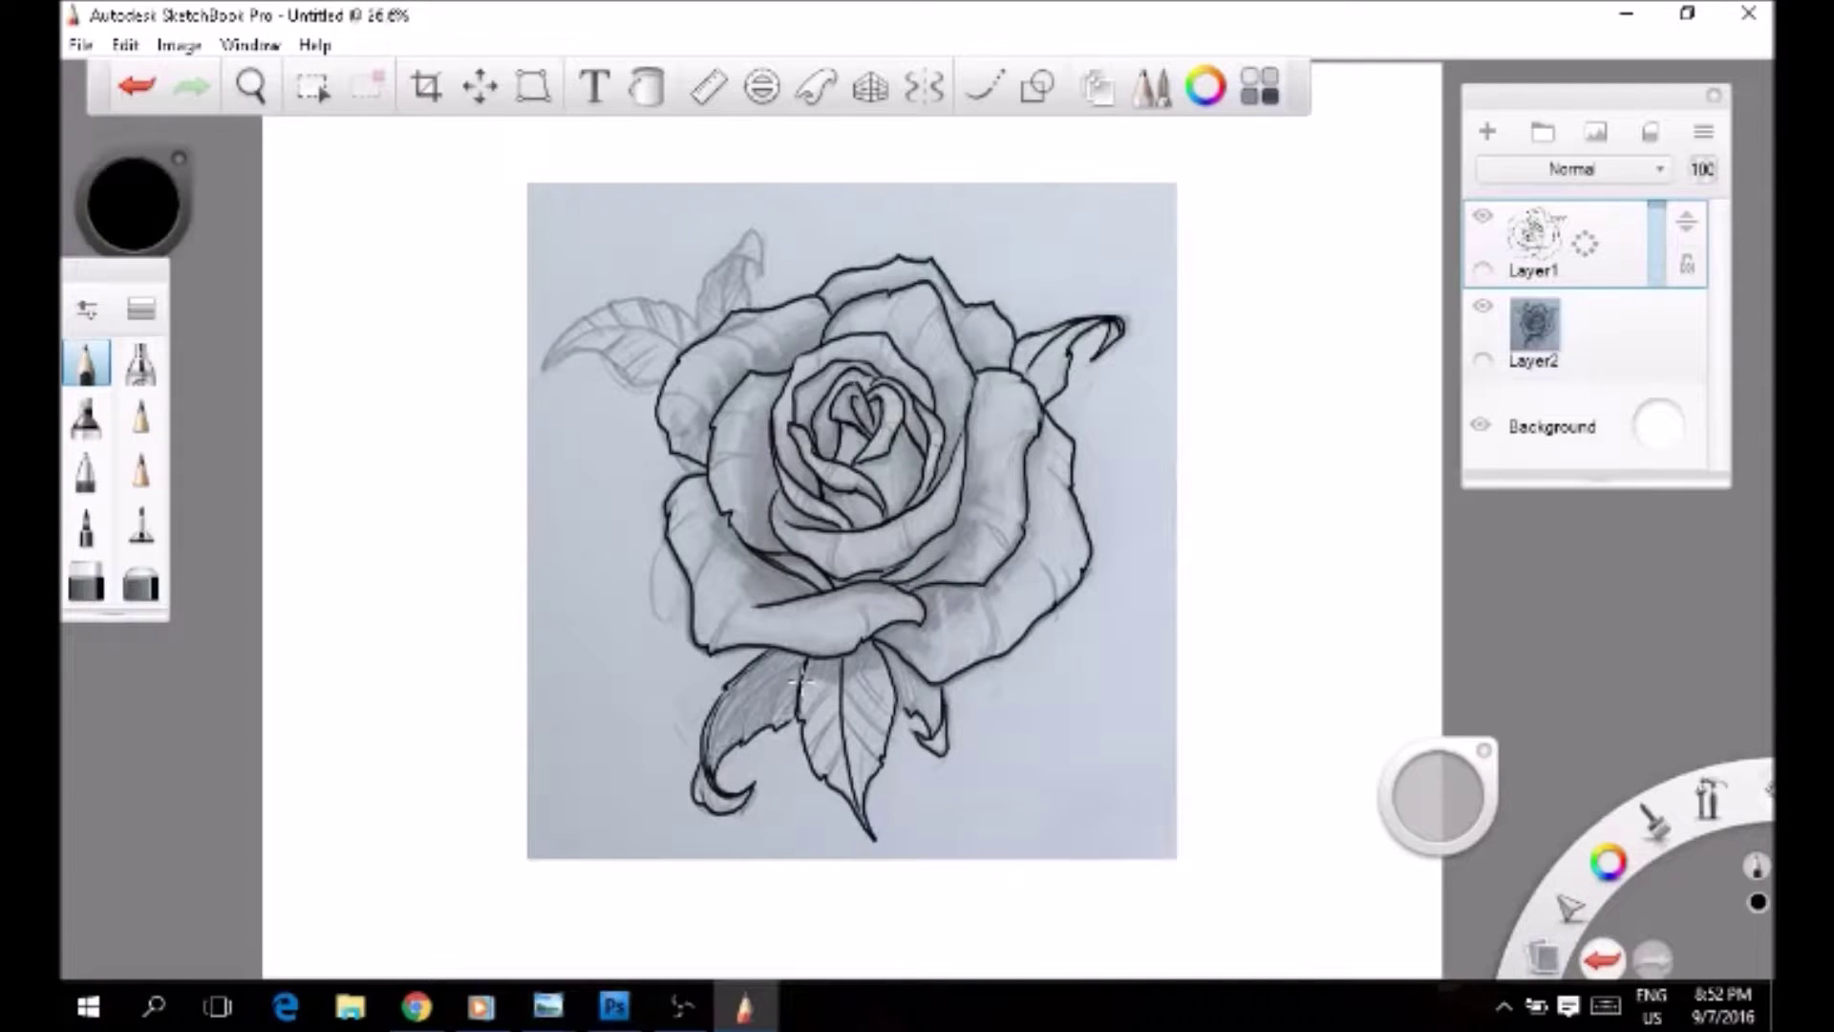
Step: Ink the outlines of the two leaves at the rose's upper left, following the sketch
{"action": "left_click_drag", "start_coordinate": [704, 323], "coordinate": [537, 362]}
{"action": "left_click_drag", "start_coordinate": [705, 271], "coordinate": [700, 299]}
{"action": "left_click_drag", "start_coordinate": [745, 229], "coordinate": [761, 279]}
{"action": "left_click_drag", "start_coordinate": [701, 326], "coordinate": [538, 365]}
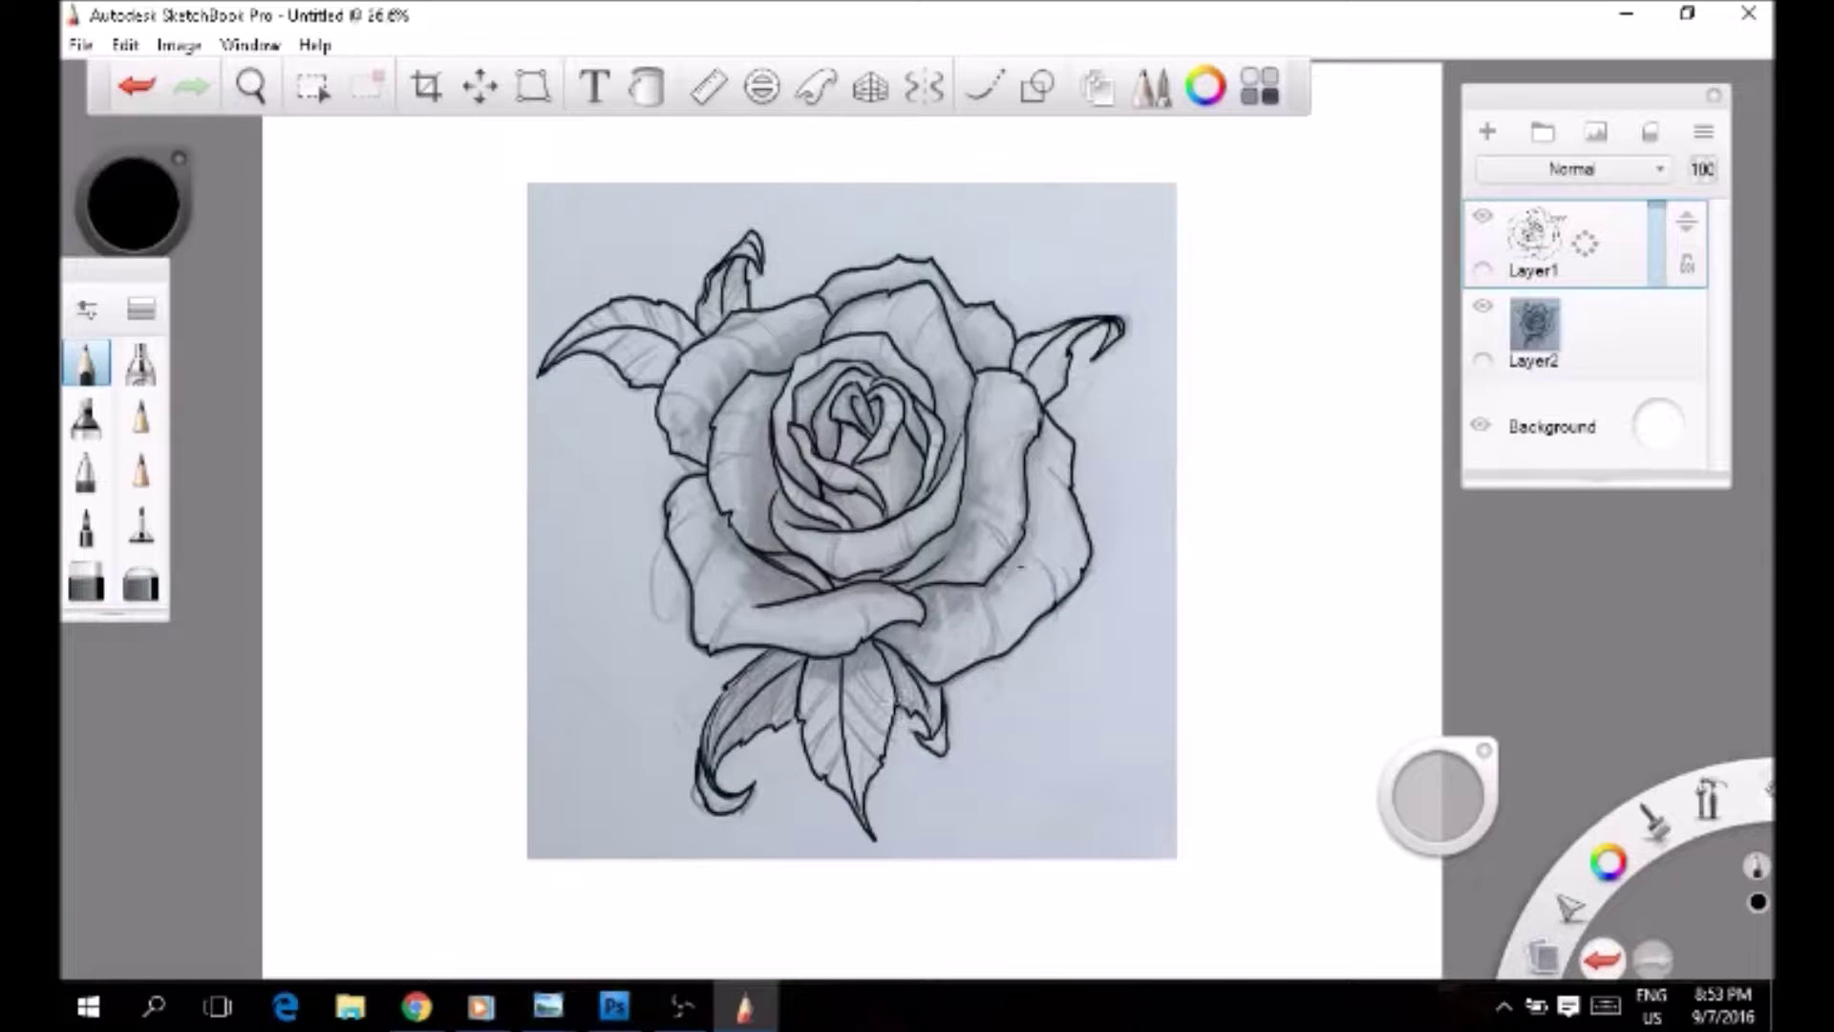
Step: Outline an additional outer petal on the rose's left side with the pencil, checking the line art without the sketch
{"action": "mouse_move", "coordinate": [665, 434]}
{"action": "left_mouse_down"}
{"action": "mouse_move", "coordinate": [656, 605]}
{"action": "mouse_move", "coordinate": [702, 609]}
{"action": "mouse_move", "coordinate": [633, 439]}
{"action": "left_mouse_up"}
{"action": "key", "text": "ctrl+z"}
{"action": "left_click", "coordinate": [86, 362]}
{"action": "left_click", "coordinate": [1483, 308]}
{"action": "left_click", "coordinate": [1483, 308]}
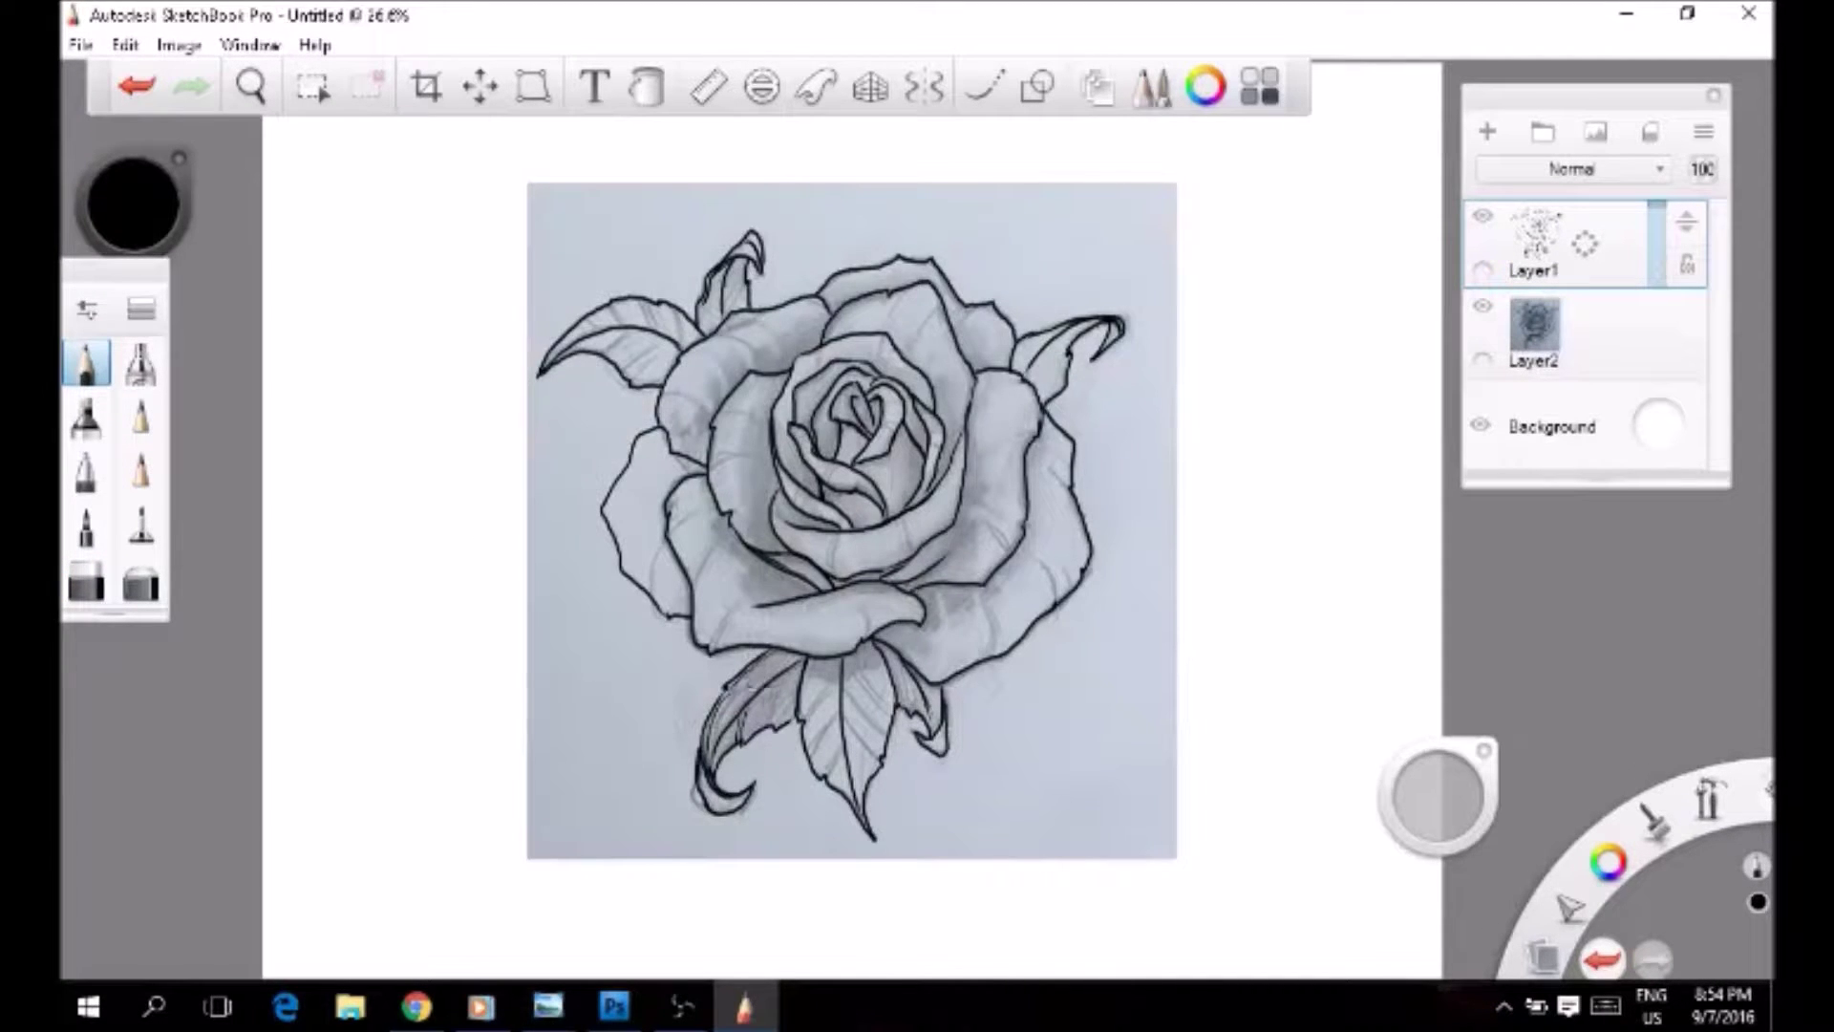
Step: Draw fine vein lines inside the leaves and thin contour lines across the petals
{"action": "key", "text": "ctrl+z"}
{"action": "key", "text": "ctrl+y"}
{"action": "key", "text": "ctrl+z"}
{"action": "key", "text": "ctrl+y"}
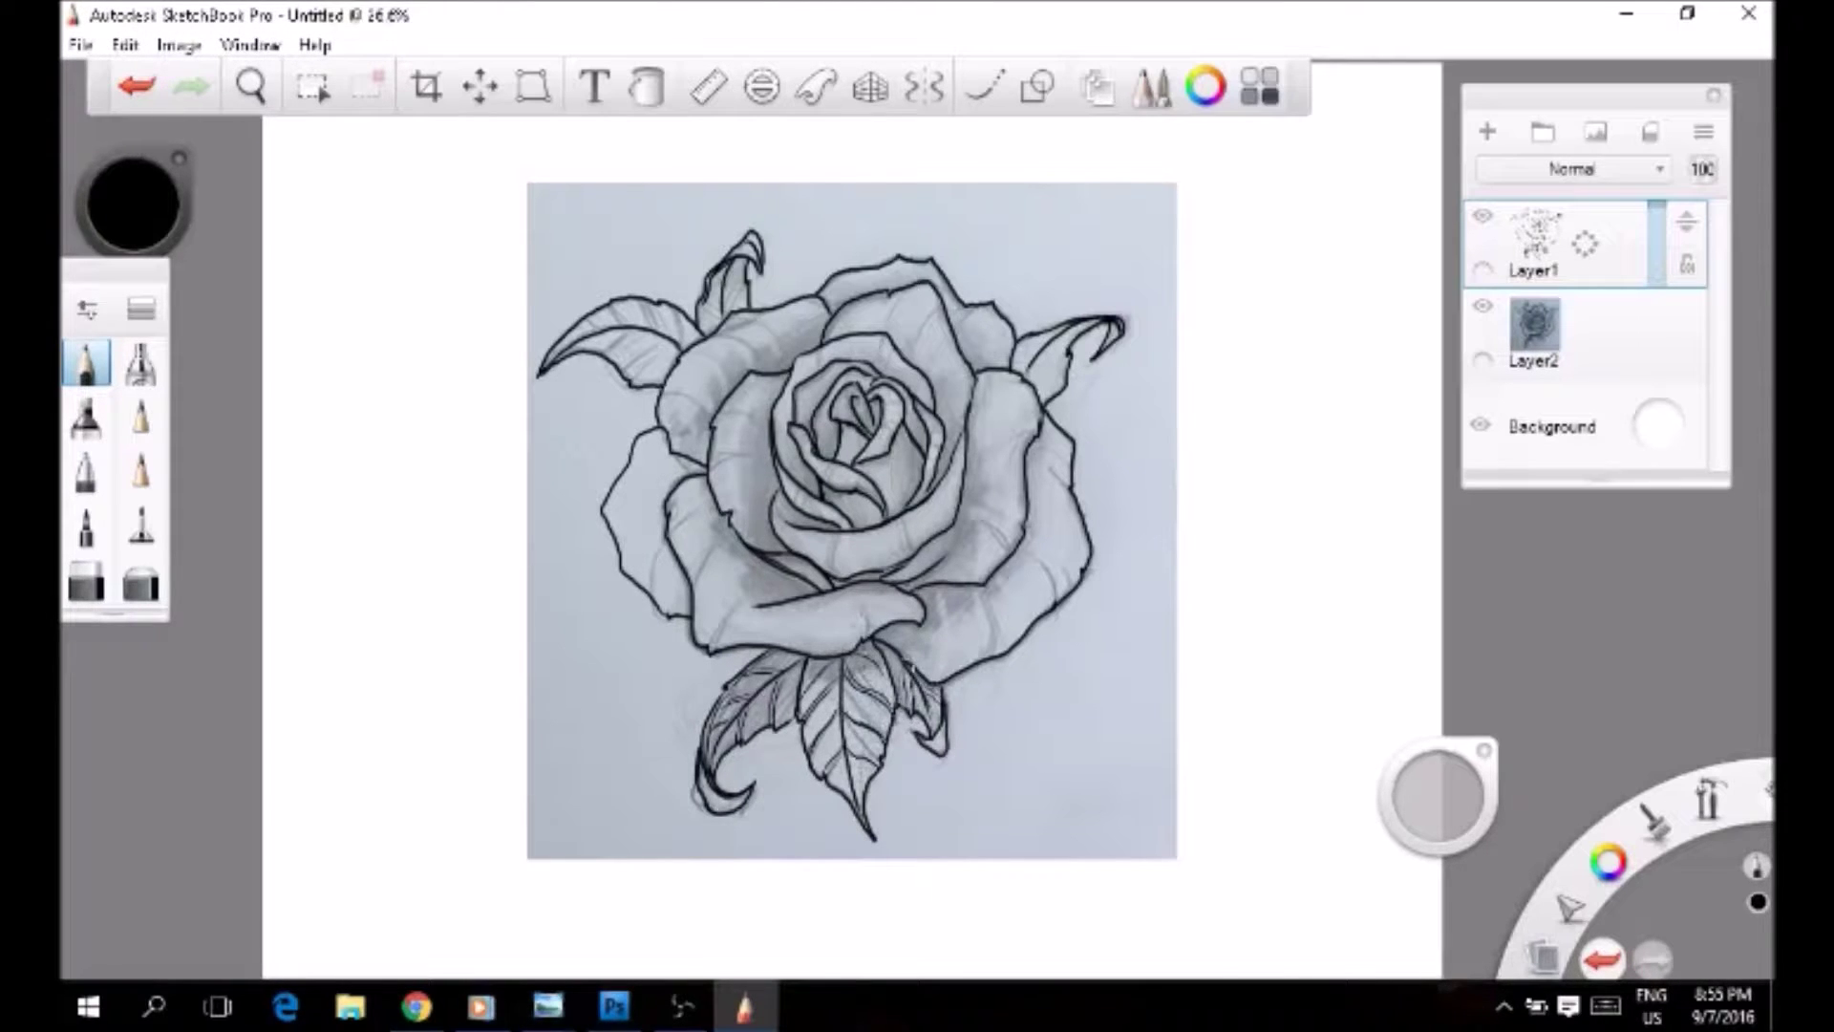
{"action": "left_click_drag", "start_coordinate": [616, 370], "coordinate": [674, 326]}
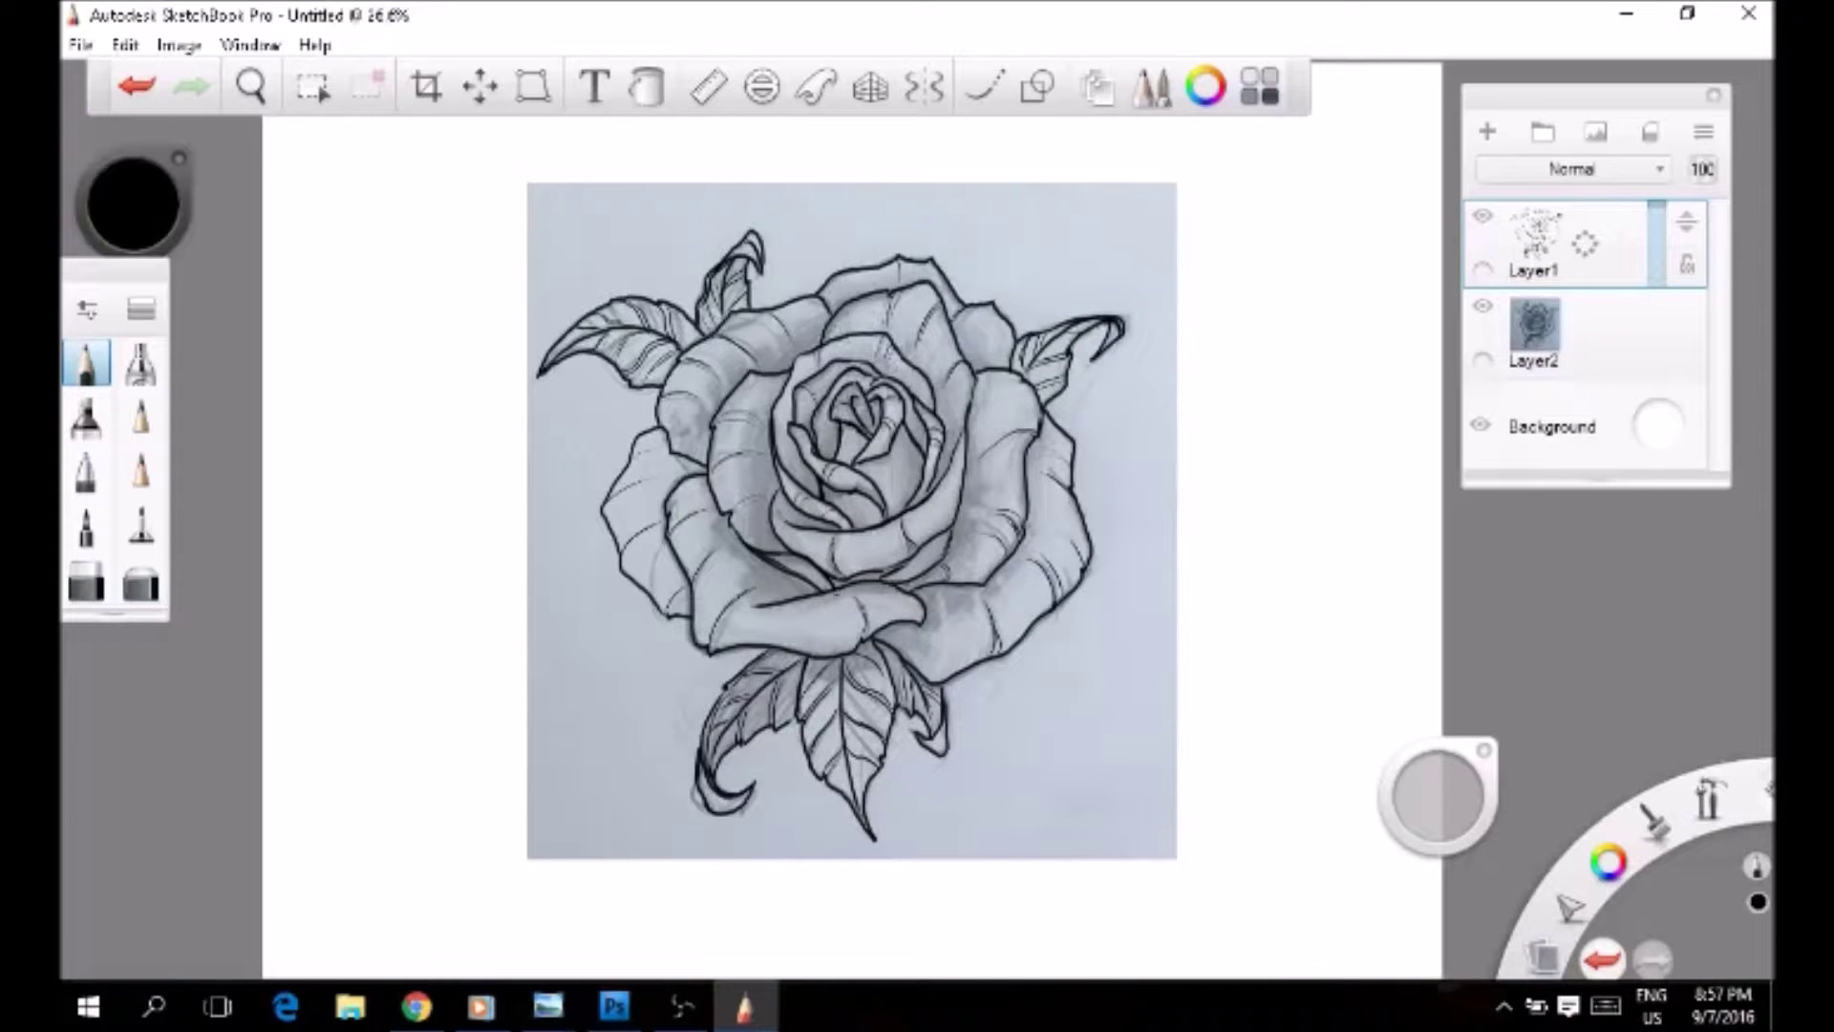
Step: Hide the sketch on Layer2 and thicken the outlines of the rose's inner and right-hand petals
{"action": "left_click", "coordinate": [1482, 305]}
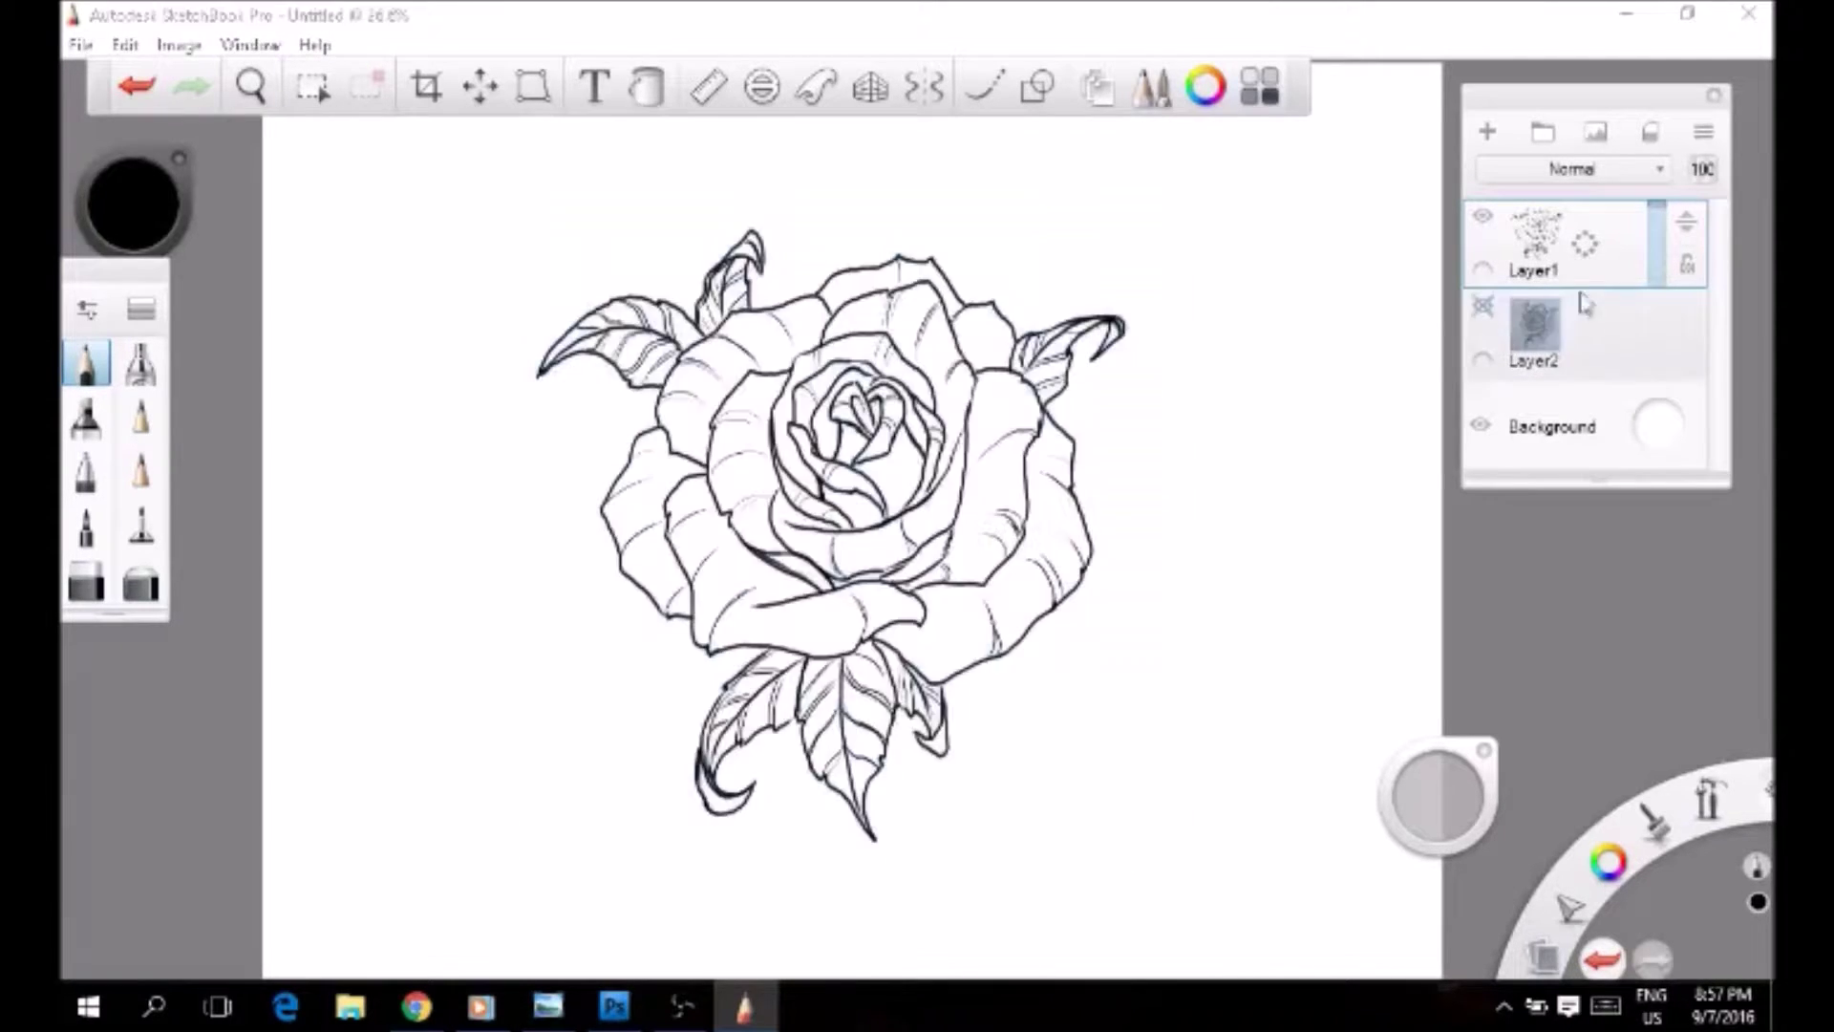
{"action": "left_click", "coordinate": [1436, 798]}
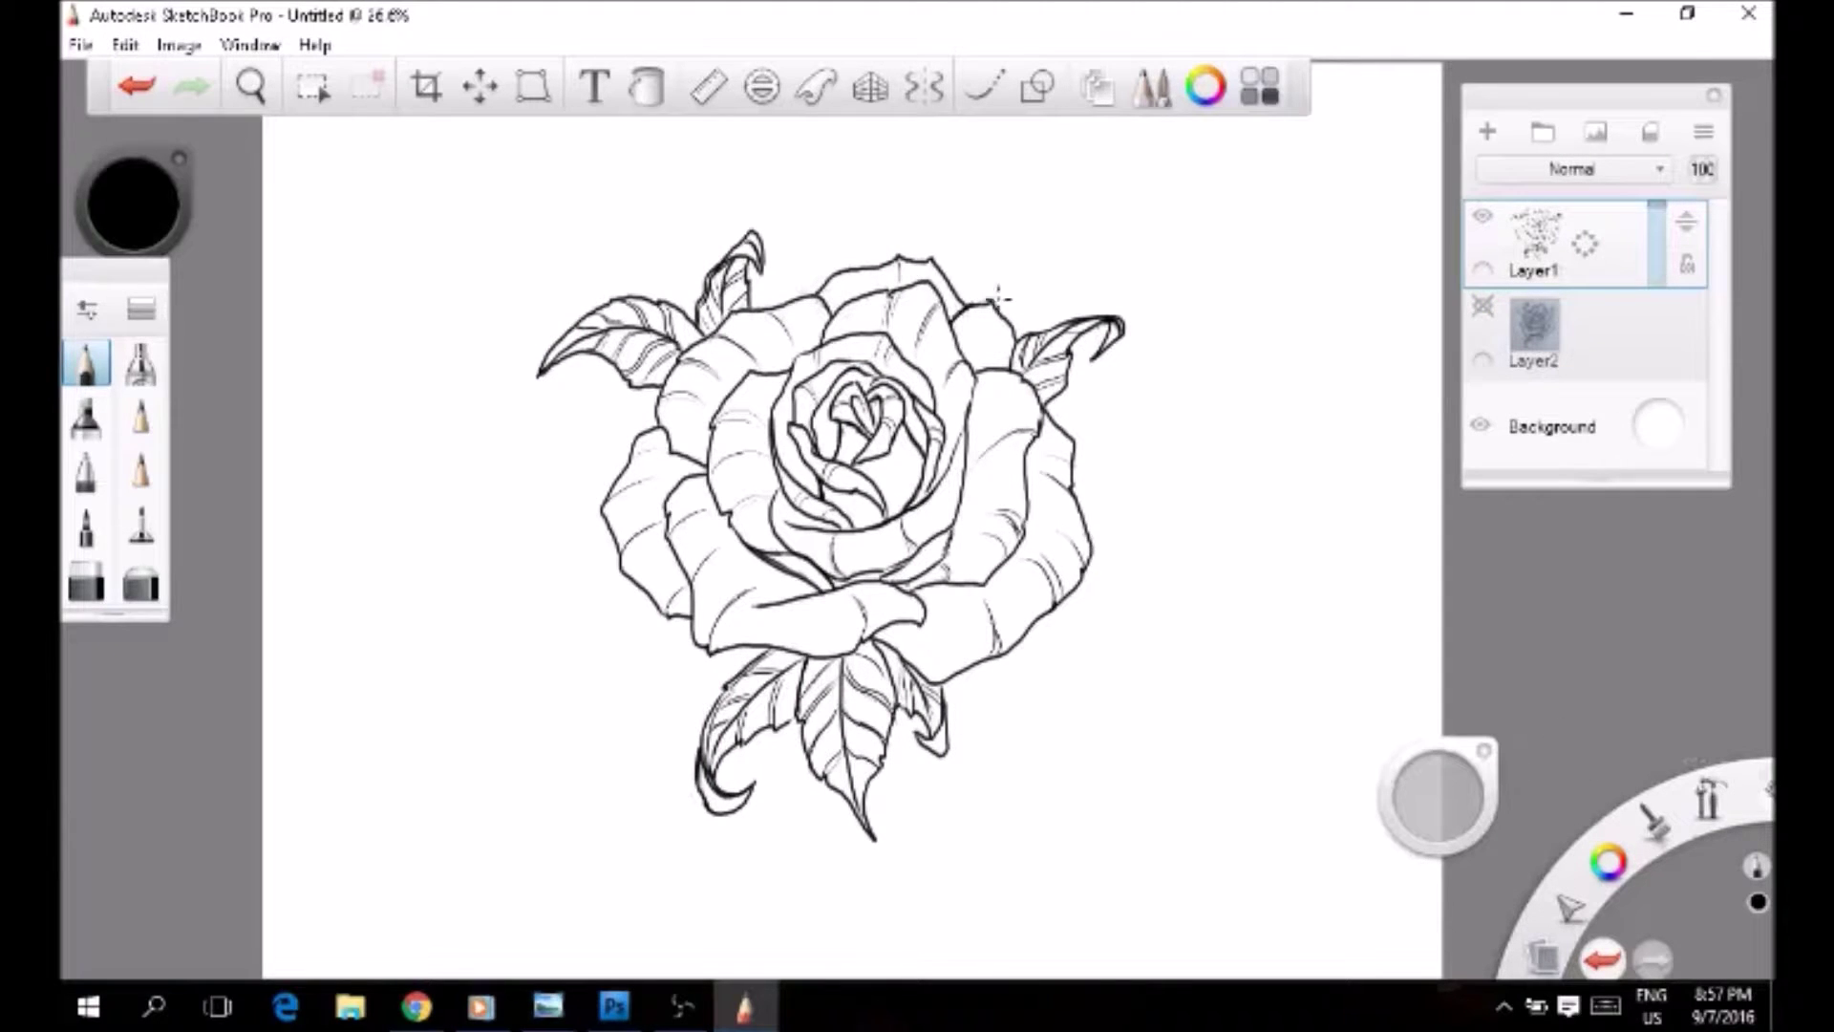
{"action": "mouse_move", "coordinate": [1011, 350]}
{"action": "left_mouse_down"}
{"action": "mouse_move", "coordinate": [1081, 492]}
{"action": "mouse_move", "coordinate": [949, 587]}
{"action": "left_mouse_up"}
{"action": "key", "text": "ctrl+z"}
{"action": "left_click_drag", "start_coordinate": [1041, 428], "coordinate": [1022, 531]}
{"action": "mouse_move", "coordinate": [1039, 508]}
{"action": "left_mouse_down"}
{"action": "mouse_move", "coordinate": [955, 594]}
{"action": "mouse_move", "coordinate": [913, 598]}
{"action": "left_mouse_up"}
{"action": "mouse_move", "coordinate": [955, 521]}
{"action": "left_mouse_down"}
{"action": "mouse_move", "coordinate": [882, 584]}
{"action": "mouse_move", "coordinate": [982, 372]}
{"action": "mouse_move", "coordinate": [907, 272]}
{"action": "mouse_move", "coordinate": [793, 358]}
{"action": "mouse_move", "coordinate": [826, 535]}
{"action": "mouse_move", "coordinate": [784, 430]}
{"action": "mouse_move", "coordinate": [860, 349]}
{"action": "left_mouse_up"}
{"action": "left_click_drag", "start_coordinate": [917, 439], "coordinate": [955, 397]}
{"action": "left_click_drag", "start_coordinate": [898, 516], "coordinate": [955, 420]}
{"action": "mouse_move", "coordinate": [931, 401]}
{"action": "left_mouse_down"}
{"action": "mouse_move", "coordinate": [889, 334]}
{"action": "mouse_move", "coordinate": [855, 468]}
{"action": "left_mouse_up"}
{"action": "mouse_move", "coordinate": [883, 374]}
{"action": "left_mouse_down"}
{"action": "mouse_move", "coordinate": [829, 449]}
{"action": "mouse_move", "coordinate": [897, 363]}
{"action": "mouse_move", "coordinate": [944, 454]}
{"action": "left_mouse_up"}
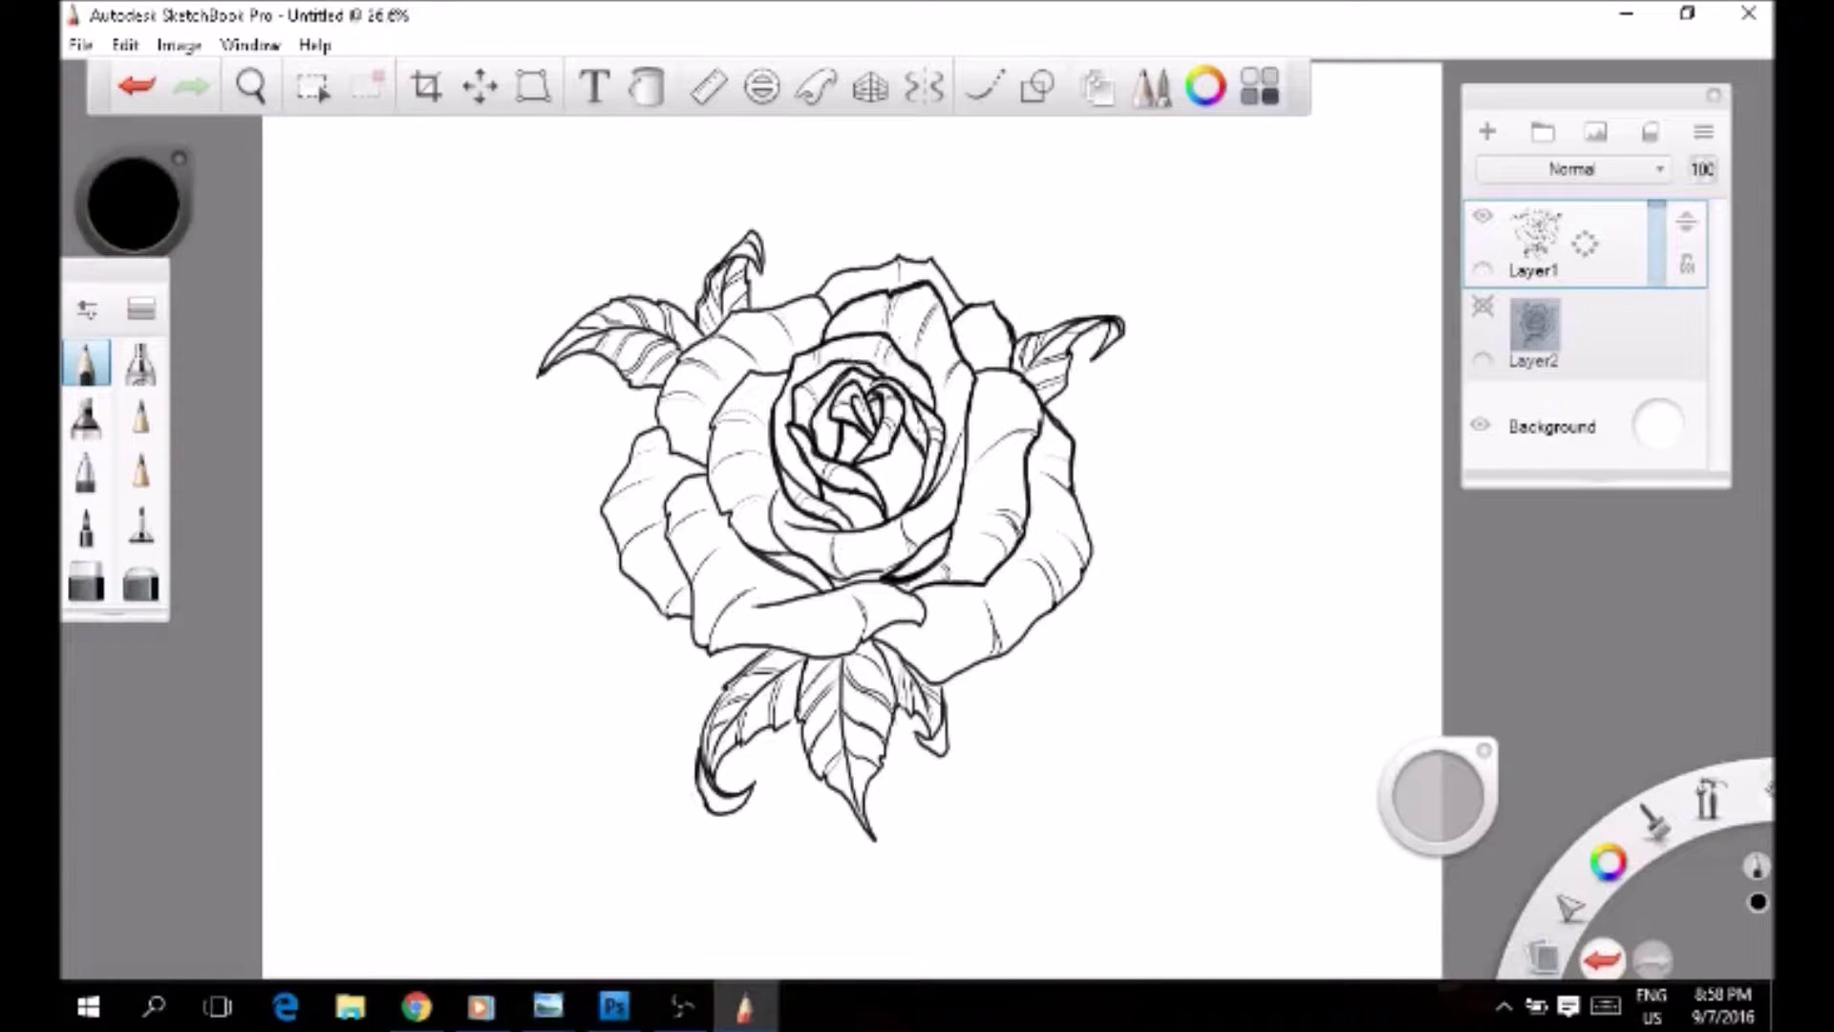
Step: Thicken the outlines of the rose's left, lower and outer petals
{"action": "left_click_drag", "start_coordinate": [709, 406], "coordinate": [761, 544]}
{"action": "mouse_move", "coordinate": [740, 531]}
{"action": "left_mouse_down"}
{"action": "mouse_move", "coordinate": [820, 592]}
{"action": "mouse_move", "coordinate": [764, 600]}
{"action": "left_mouse_up"}
{"action": "mouse_move", "coordinate": [918, 606]}
{"action": "left_mouse_down"}
{"action": "mouse_move", "coordinate": [859, 645]}
{"action": "mouse_move", "coordinate": [707, 659]}
{"action": "left_mouse_up"}
{"action": "left_click_drag", "start_coordinate": [726, 611], "coordinate": [684, 654]}
{"action": "left_click_drag", "start_coordinate": [693, 540], "coordinate": [663, 630]}
{"action": "mouse_move", "coordinate": [709, 463]}
{"action": "left_mouse_down"}
{"action": "mouse_move", "coordinate": [669, 540]}
{"action": "mouse_move", "coordinate": [659, 475]}
{"action": "left_mouse_up"}
{"action": "mouse_move", "coordinate": [707, 330]}
{"action": "left_mouse_down"}
{"action": "mouse_move", "coordinate": [659, 449]}
{"action": "mouse_move", "coordinate": [781, 301]}
{"action": "left_mouse_up"}
{"action": "mouse_move", "coordinate": [769, 324]}
{"action": "left_mouse_down"}
{"action": "mouse_move", "coordinate": [877, 269]}
{"action": "mouse_move", "coordinate": [975, 307]}
{"action": "left_mouse_up"}
{"action": "key", "text": "ctrl+z"}
{"action": "mouse_move", "coordinate": [669, 413]}
{"action": "left_mouse_down"}
{"action": "mouse_move", "coordinate": [603, 581]}
{"action": "mouse_move", "coordinate": [690, 620]}
{"action": "left_mouse_up"}
{"action": "left_click_drag", "start_coordinate": [635, 444], "coordinate": [599, 568]}
{"action": "mouse_move", "coordinate": [857, 638]}
{"action": "left_mouse_down"}
{"action": "mouse_move", "coordinate": [1003, 668]}
{"action": "mouse_move", "coordinate": [1083, 486]}
{"action": "left_mouse_up"}
Step: Thicken the outlines of the lower leaves and the upper-left leaves
{"action": "mouse_move", "coordinate": [900, 638]}
{"action": "left_mouse_down"}
{"action": "mouse_move", "coordinate": [869, 841]}
{"action": "mouse_move", "coordinate": [877, 702]}
{"action": "left_mouse_up"}
{"action": "mouse_move", "coordinate": [800, 659]}
{"action": "left_mouse_down"}
{"action": "mouse_move", "coordinate": [870, 839]}
{"action": "mouse_move", "coordinate": [702, 822]}
{"action": "mouse_move", "coordinate": [695, 754]}
{"action": "left_mouse_up"}
{"action": "left_click_drag", "start_coordinate": [812, 690], "coordinate": [711, 784]}
{"action": "left_click_drag", "start_coordinate": [942, 680], "coordinate": [917, 756]}
{"action": "mouse_move", "coordinate": [665, 392]}
{"action": "left_mouse_down"}
{"action": "mouse_move", "coordinate": [537, 374]}
{"action": "mouse_move", "coordinate": [686, 296]}
{"action": "left_mouse_up"}
{"action": "mouse_move", "coordinate": [659, 294]}
{"action": "left_mouse_down"}
{"action": "mouse_move", "coordinate": [716, 340]}
{"action": "mouse_move", "coordinate": [537, 375]}
{"action": "mouse_move", "coordinate": [659, 390]}
{"action": "left_mouse_up"}
{"action": "key", "text": "ctrl+z"}
{"action": "left_click_drag", "start_coordinate": [692, 330], "coordinate": [745, 231]}
{"action": "left_click_drag", "start_coordinate": [726, 287], "coordinate": [762, 226]}
Step: Paint the whole rose flat red on a new layer beneath the line art and erase the overspill outside the petals
{"action": "left_click", "coordinate": [1487, 131]}
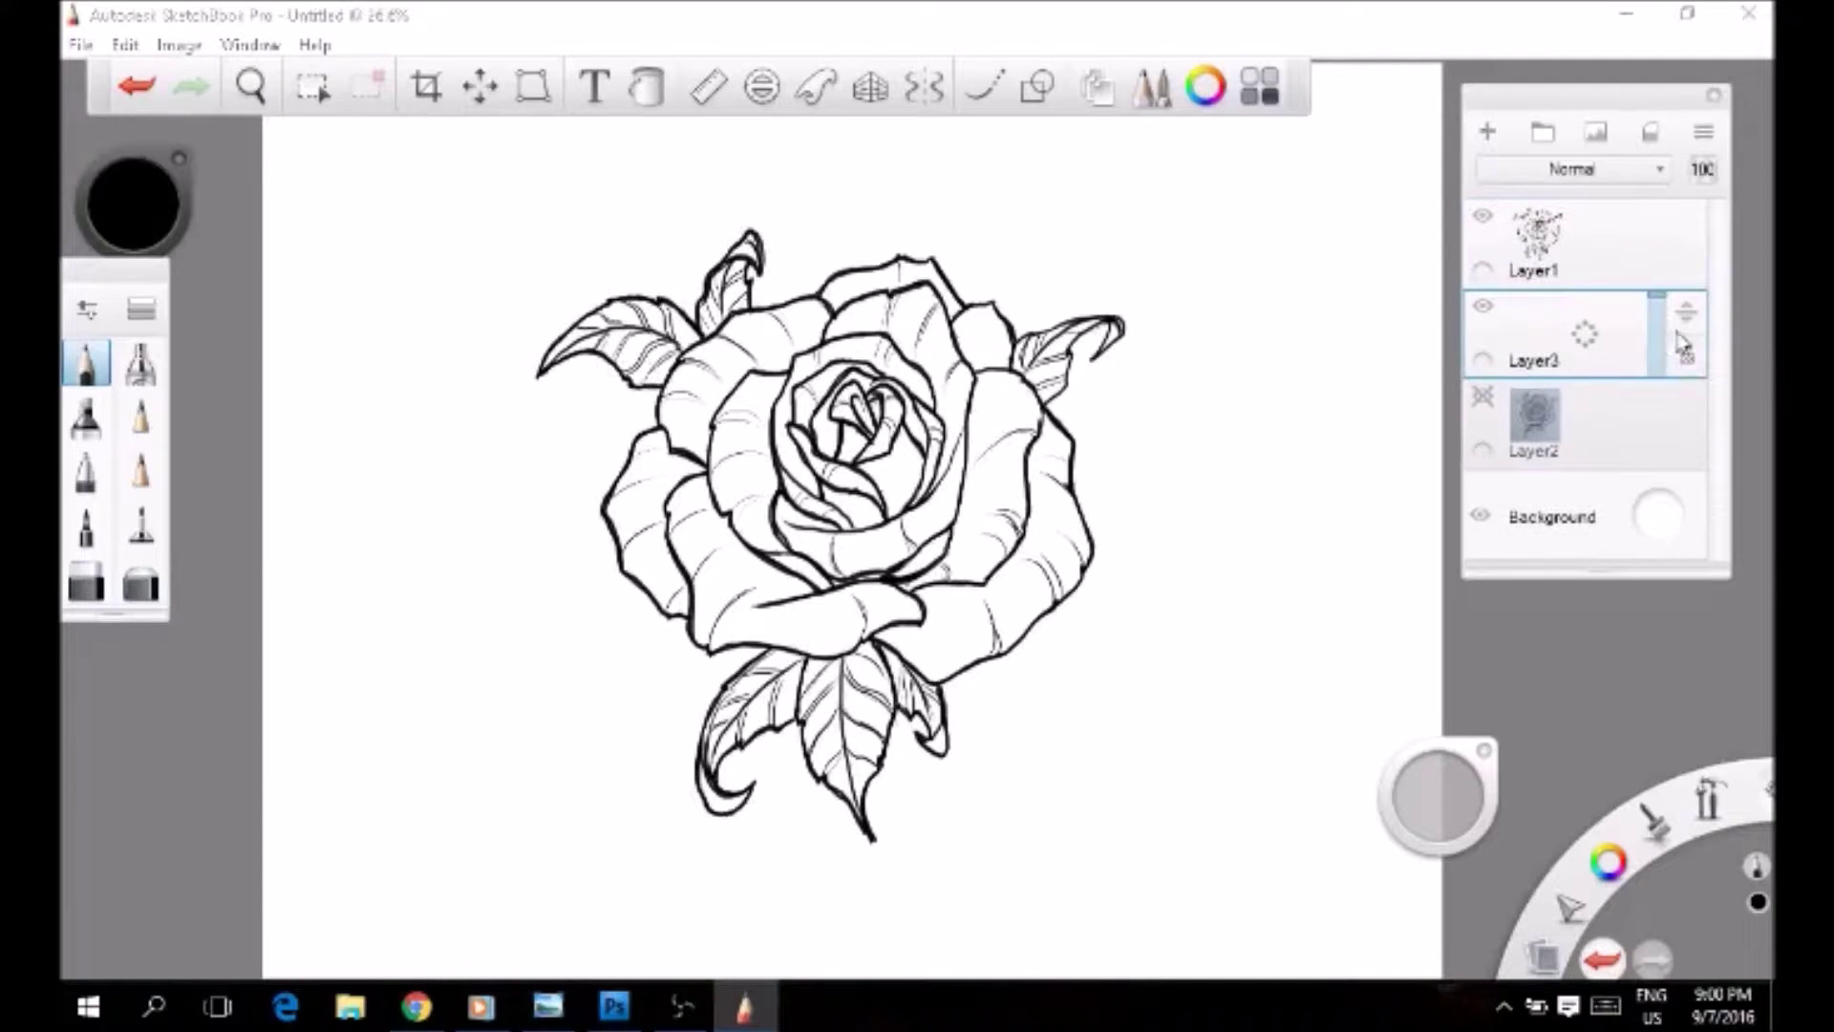
{"action": "left_click", "coordinate": [86, 580]}
{"action": "left_click", "coordinate": [134, 203]}
{"action": "left_click", "coordinate": [217, 250]}
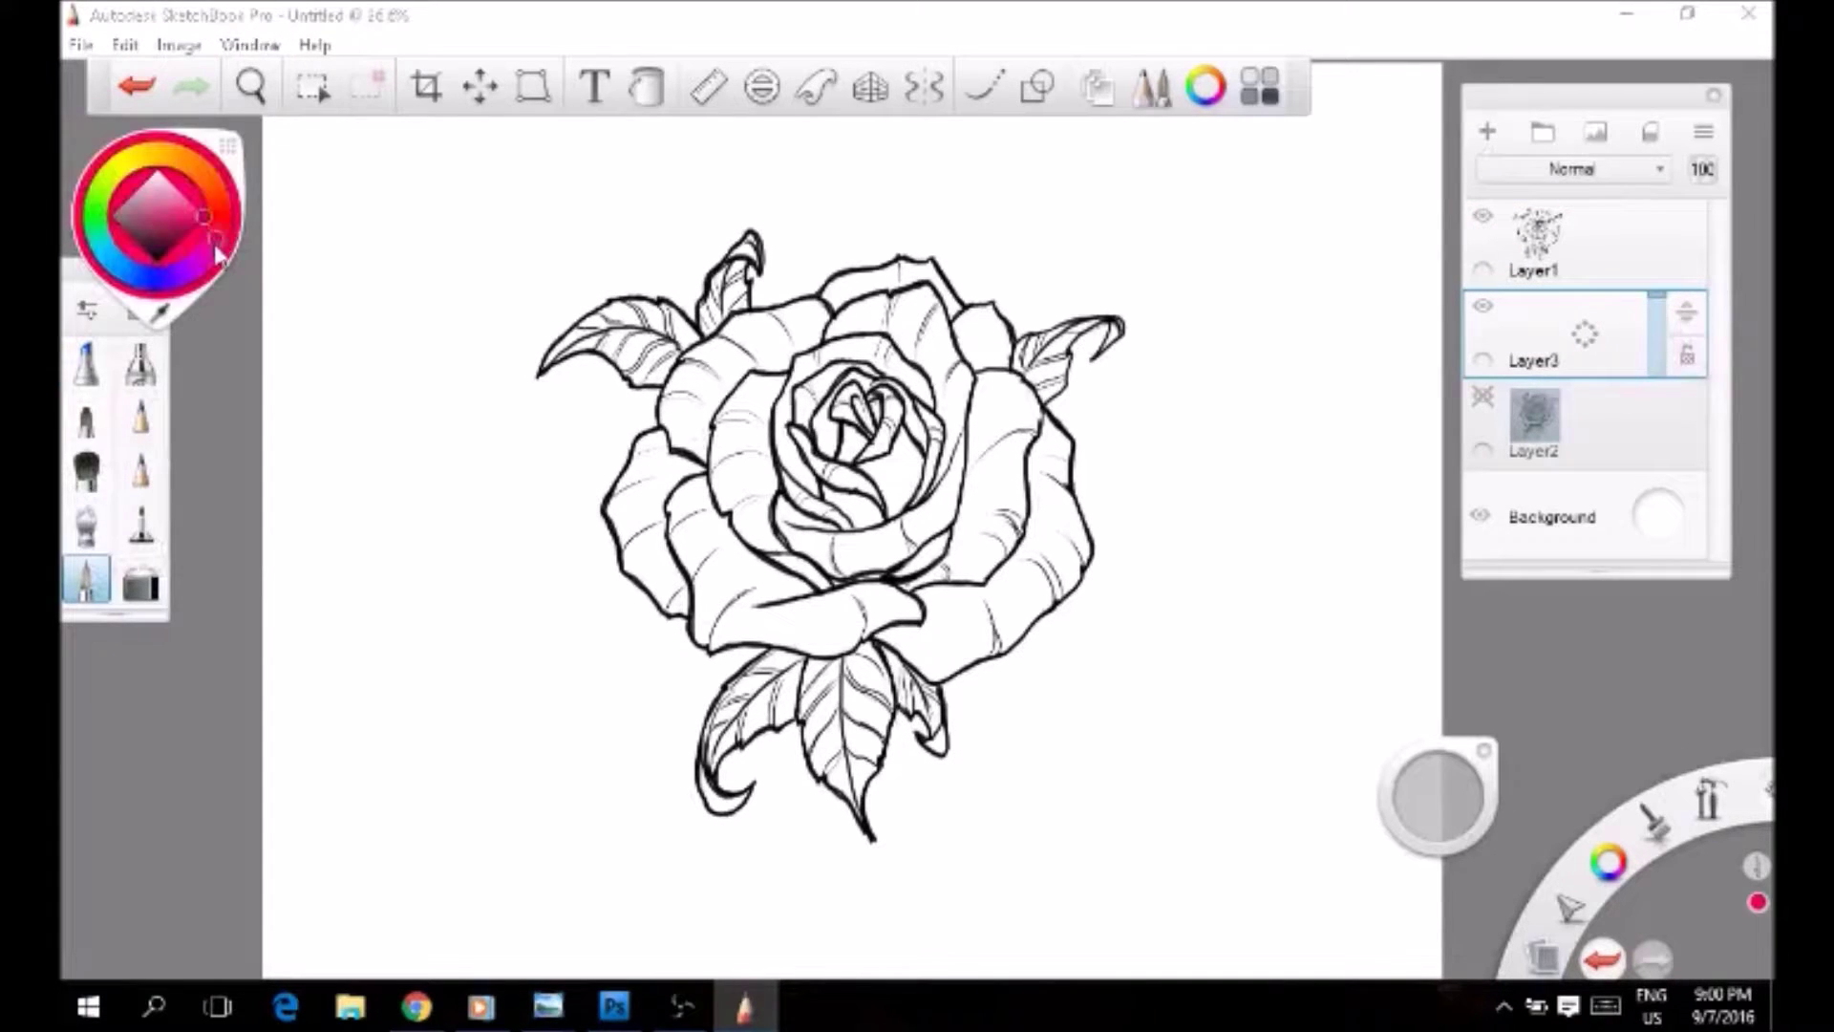
{"action": "left_click", "coordinate": [218, 218]}
{"action": "mouse_move", "coordinate": [731, 339]}
{"action": "left_mouse_down"}
{"action": "mouse_move", "coordinate": [669, 468]}
{"action": "mouse_move", "coordinate": [721, 635]}
{"action": "mouse_move", "coordinate": [916, 601]}
{"action": "left_mouse_up"}
{"action": "mouse_move", "coordinate": [688, 458]}
{"action": "left_mouse_down"}
{"action": "mouse_move", "coordinate": [878, 277]}
{"action": "mouse_move", "coordinate": [1041, 382]}
{"action": "mouse_move", "coordinate": [1036, 630]}
{"action": "mouse_move", "coordinate": [860, 421]}
{"action": "mouse_move", "coordinate": [811, 324]}
{"action": "left_mouse_up"}
{"action": "key", "text": "e"}
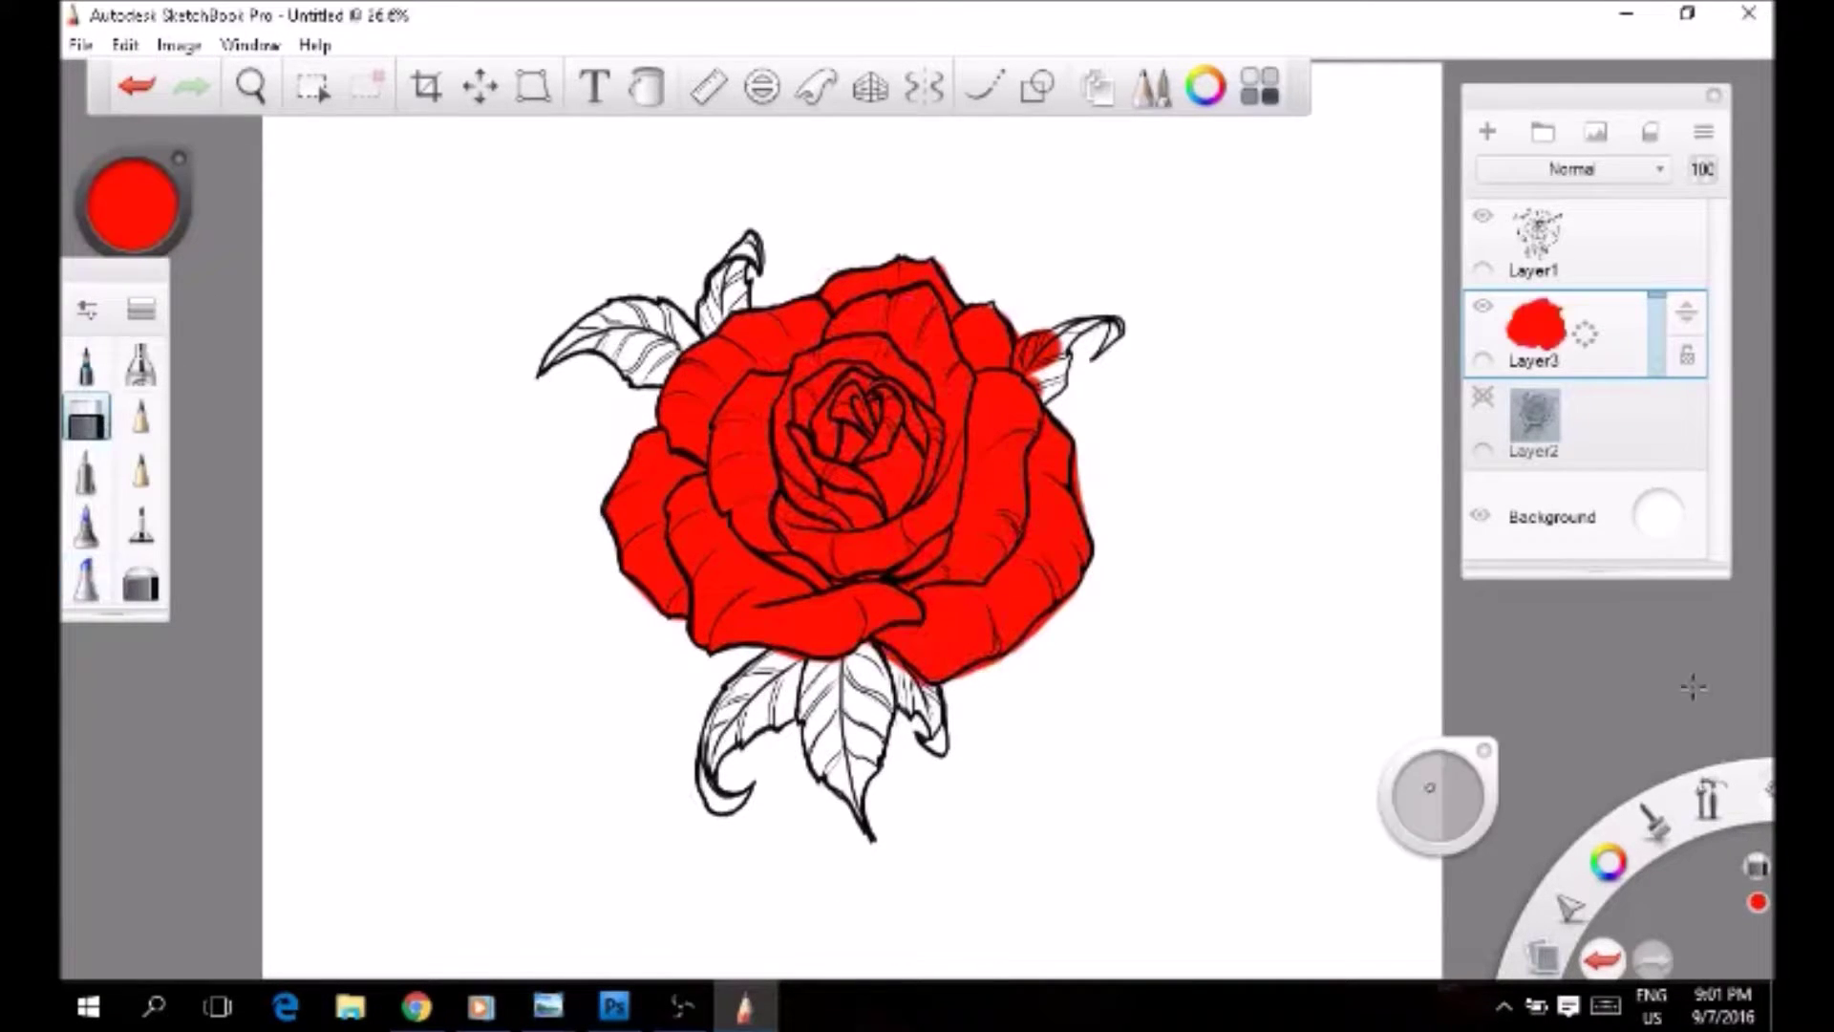
{"action": "mouse_move", "coordinate": [1003, 320]}
{"action": "left_mouse_down"}
{"action": "mouse_move", "coordinate": [1033, 277]}
{"action": "mouse_move", "coordinate": [1079, 439]}
{"action": "mouse_move", "coordinate": [1089, 573]}
{"action": "mouse_move", "coordinate": [969, 668]}
{"action": "mouse_move", "coordinate": [860, 668]}
{"action": "left_mouse_up"}
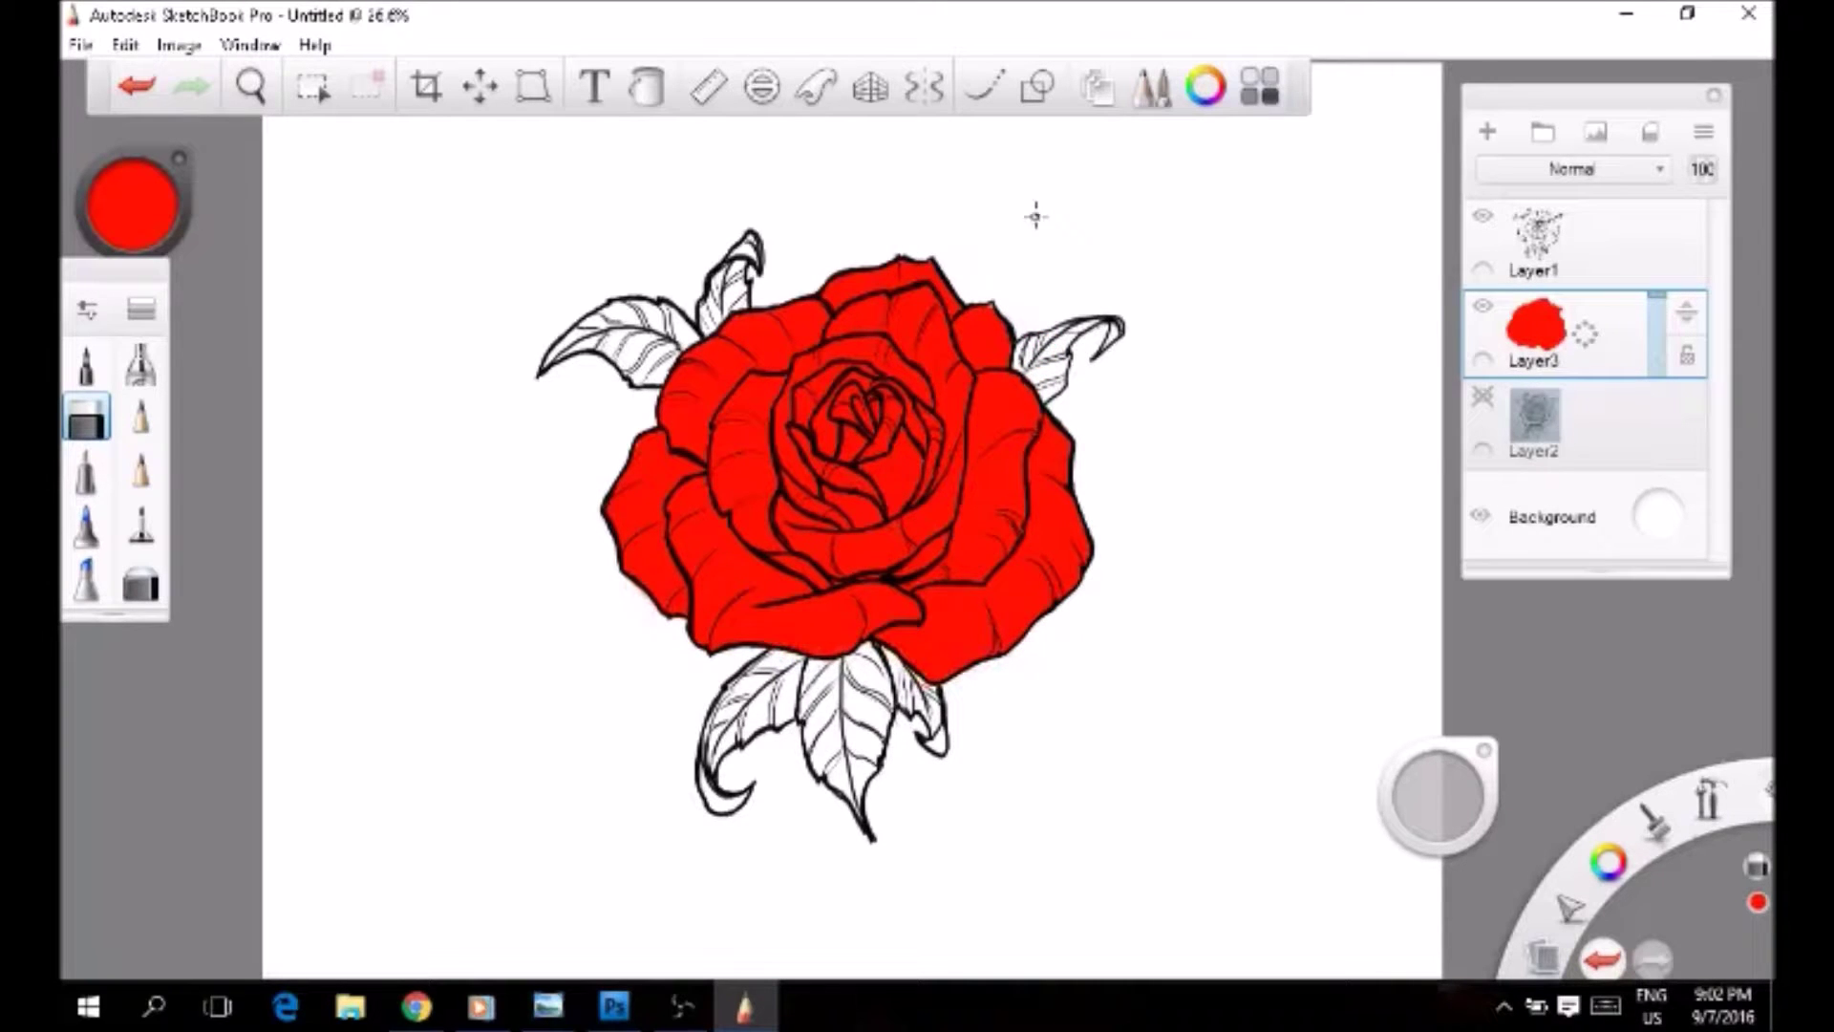
Step: Paint all the leaves flat dark green on a new layer above the red layer
{"action": "left_click", "coordinate": [1490, 139]}
{"action": "left_click", "coordinate": [86, 524]}
{"action": "left_click", "coordinate": [134, 203]}
{"action": "left_click", "coordinate": [110, 220]}
{"action": "mouse_move", "coordinate": [668, 358]}
{"action": "left_mouse_down"}
{"action": "mouse_move", "coordinate": [556, 355]}
{"action": "mouse_move", "coordinate": [707, 311]}
{"action": "mouse_move", "coordinate": [720, 279]}
{"action": "mouse_move", "coordinate": [1051, 373]}
{"action": "mouse_move", "coordinate": [912, 678]}
{"action": "mouse_move", "coordinate": [726, 802]}
{"action": "left_mouse_up"}
{"action": "left_click_drag", "start_coordinate": [841, 687], "coordinate": [874, 840]}
{"action": "left_click_drag", "start_coordinate": [907, 692], "coordinate": [946, 754]}
Step: Erase the green overspill around the edges of all the leaves
{"action": "key", "text": "e"}
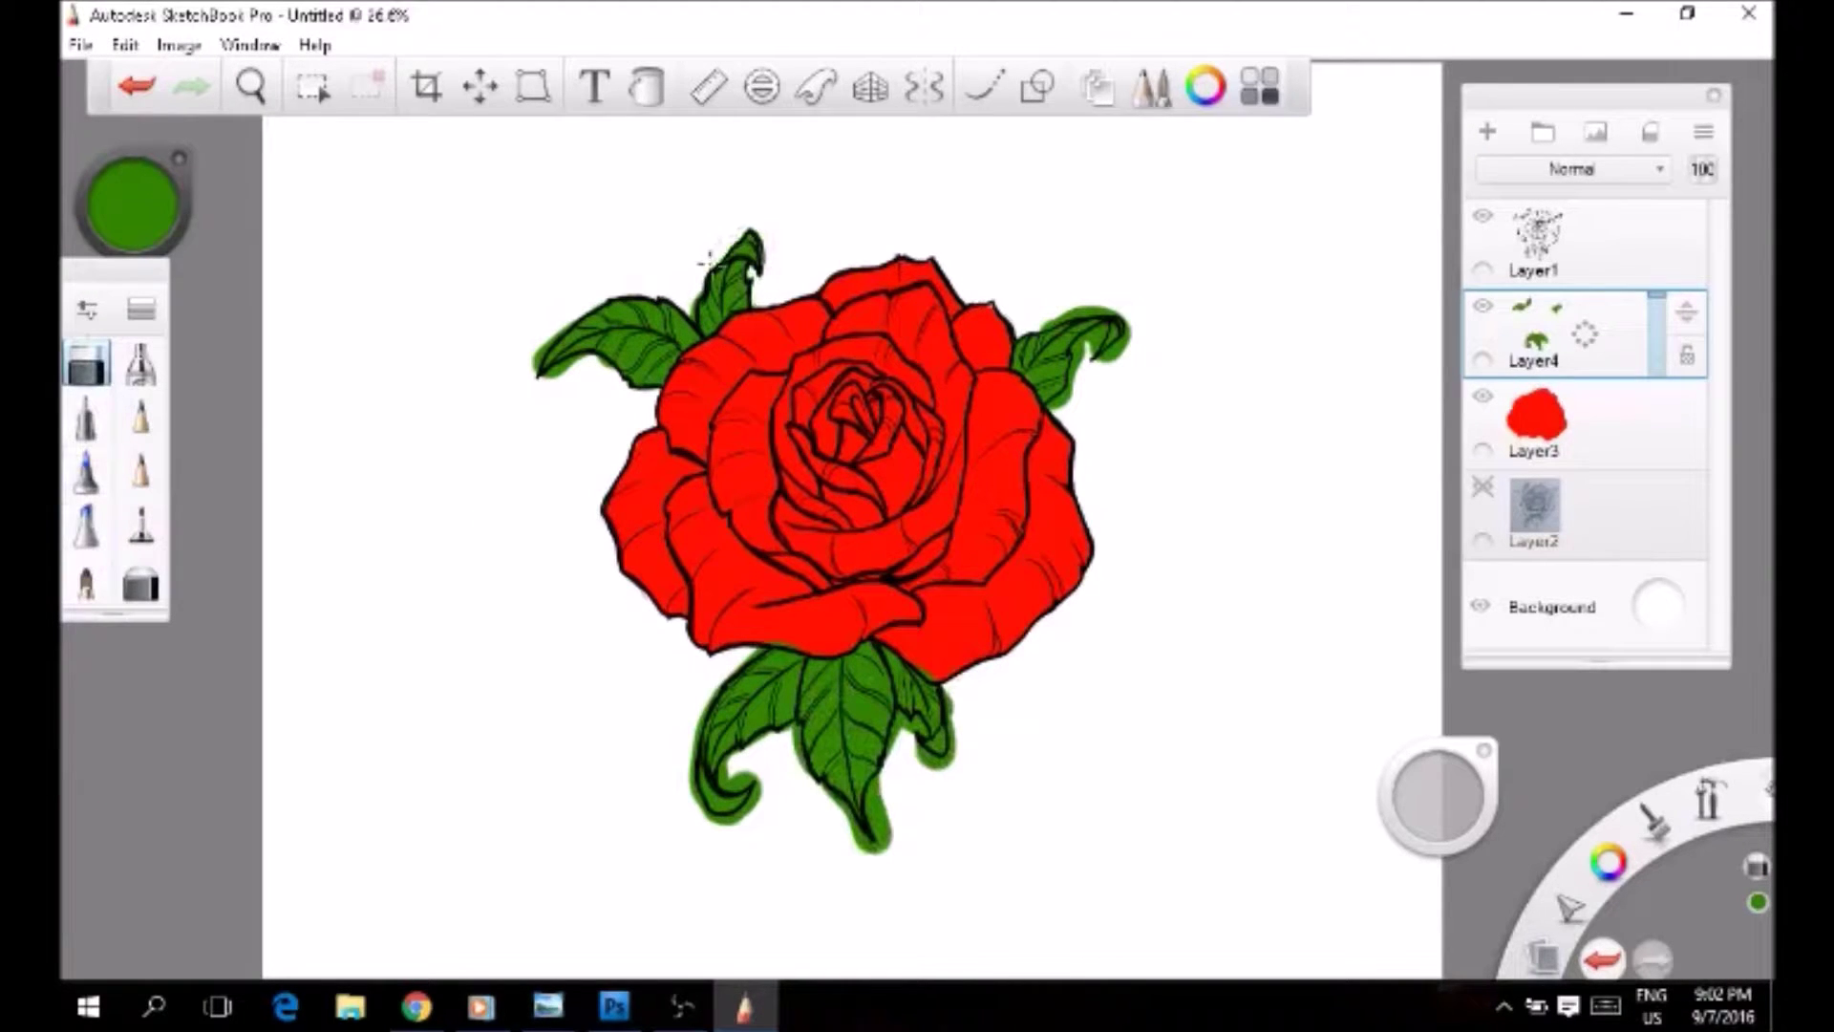
{"action": "mouse_move", "coordinate": [578, 304]}
{"action": "left_mouse_down"}
{"action": "mouse_move", "coordinate": [539, 371]}
{"action": "mouse_move", "coordinate": [616, 368]}
{"action": "left_mouse_up"}
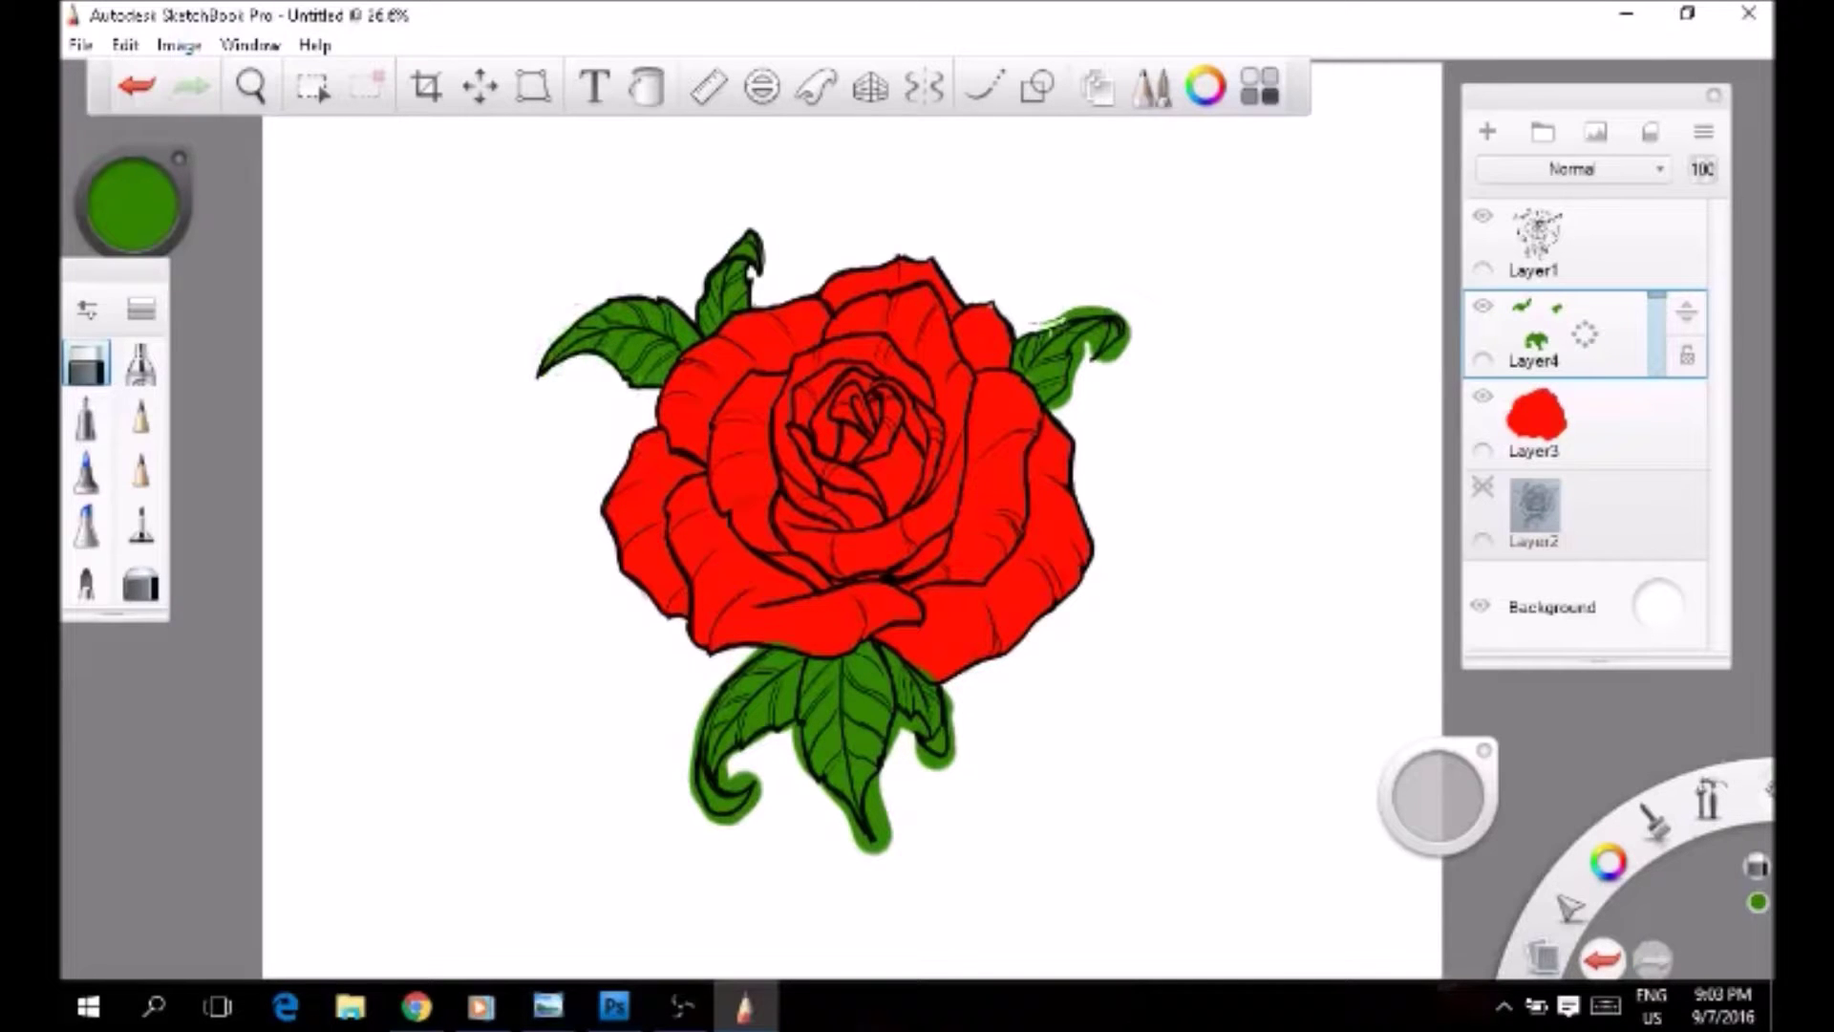
{"action": "left_click_drag", "start_coordinate": [1094, 334], "coordinate": [1068, 397]}
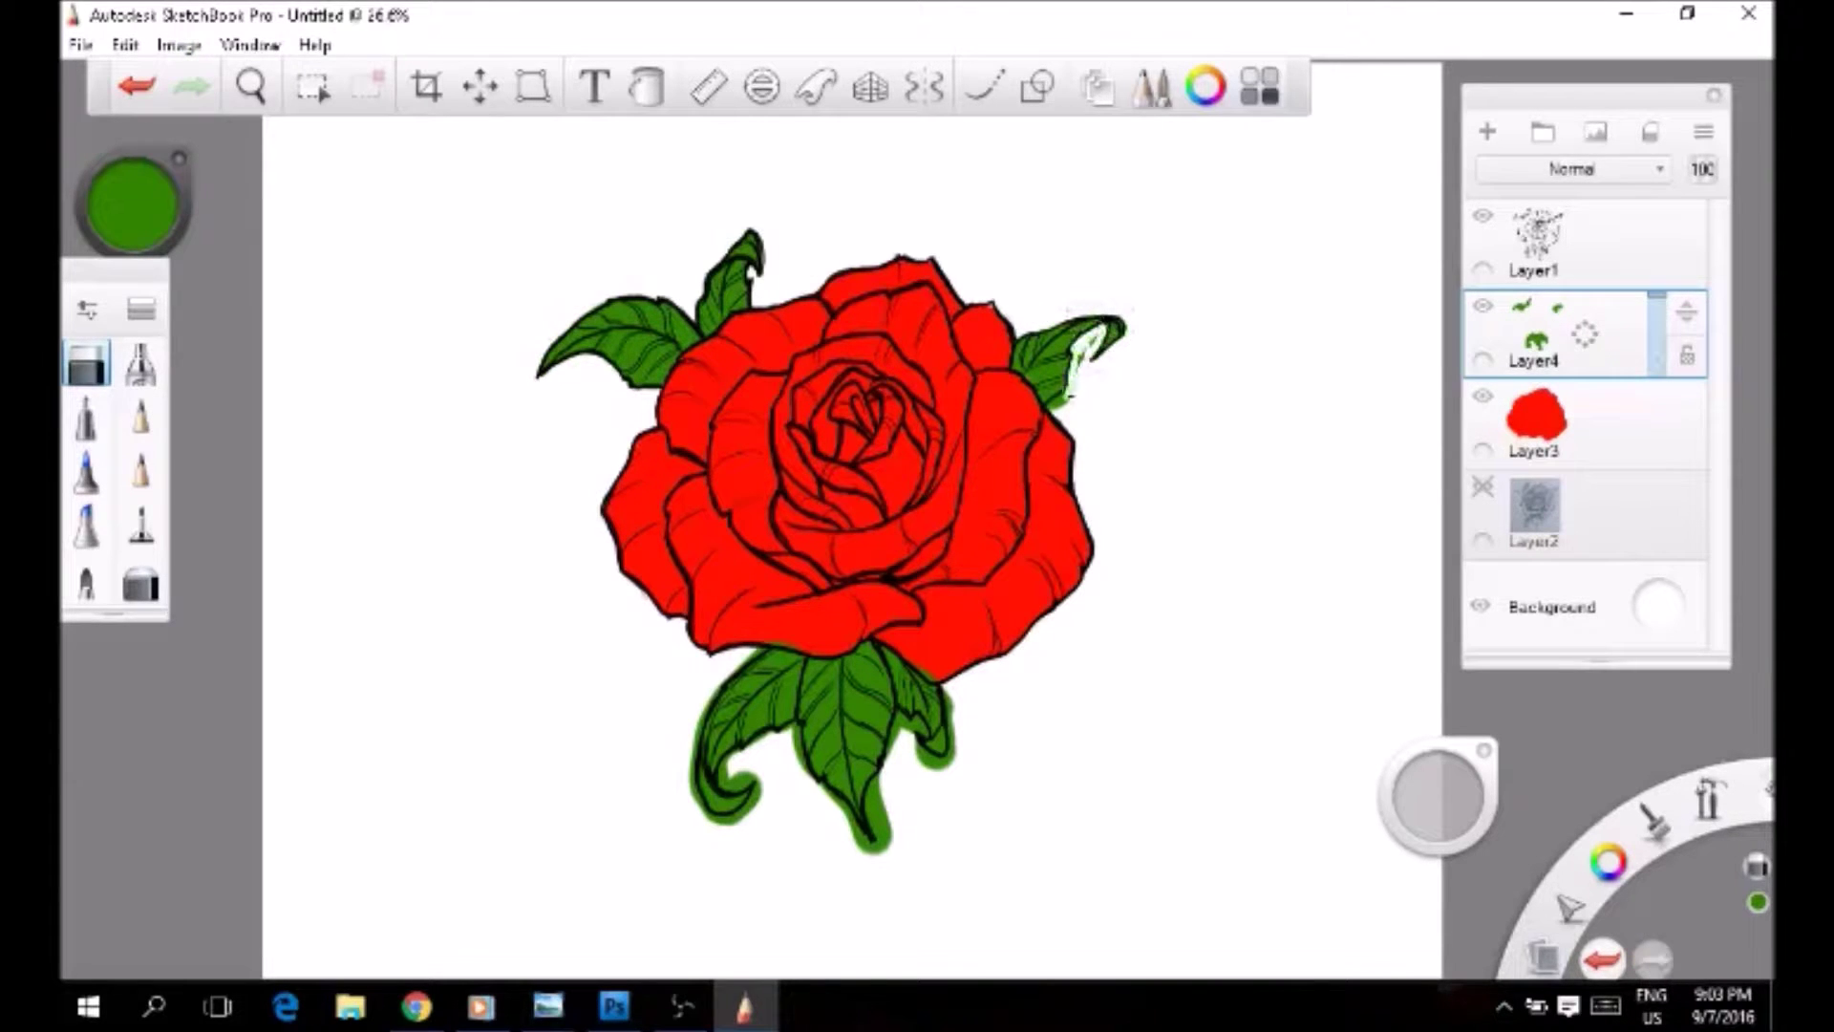
{"action": "mouse_move", "coordinate": [764, 651]}
{"action": "left_mouse_down"}
{"action": "mouse_move", "coordinate": [702, 740]}
{"action": "mouse_move", "coordinate": [759, 812]}
{"action": "mouse_move", "coordinate": [728, 777]}
{"action": "mouse_move", "coordinate": [879, 850]}
{"action": "left_mouse_up"}
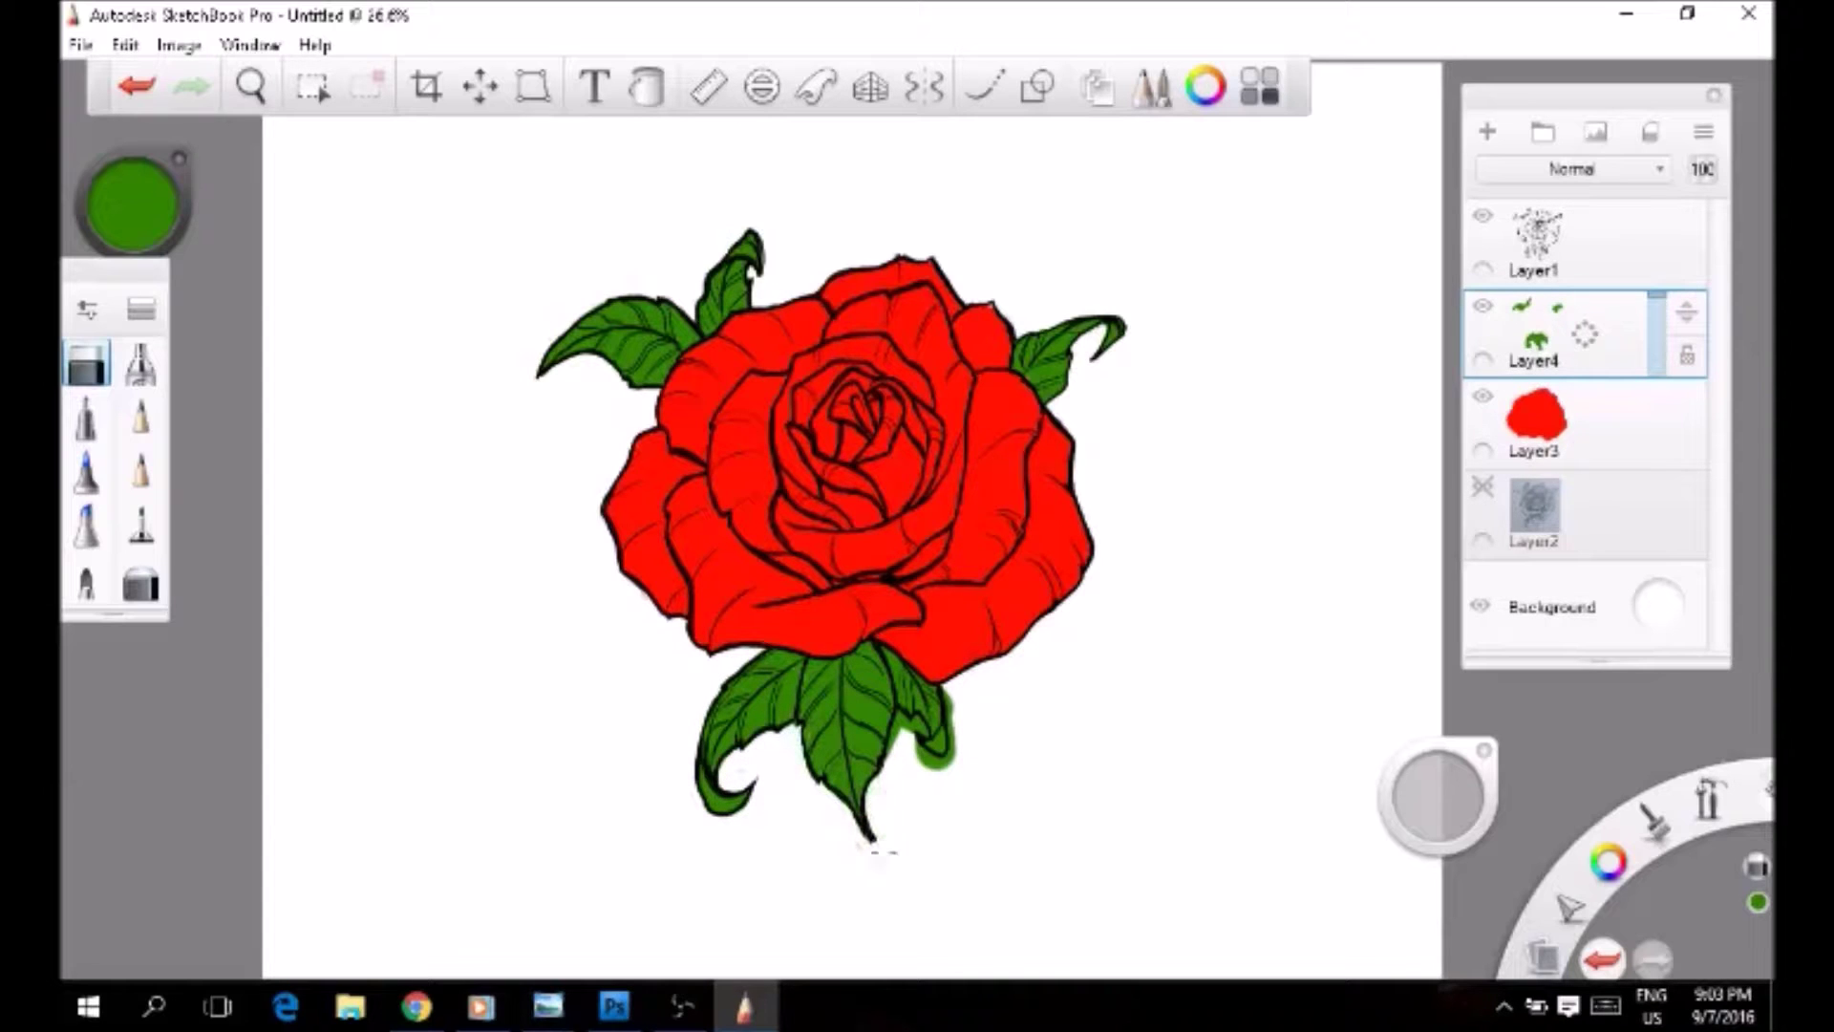
{"action": "left_click_drag", "start_coordinate": [905, 728], "coordinate": [938, 762]}
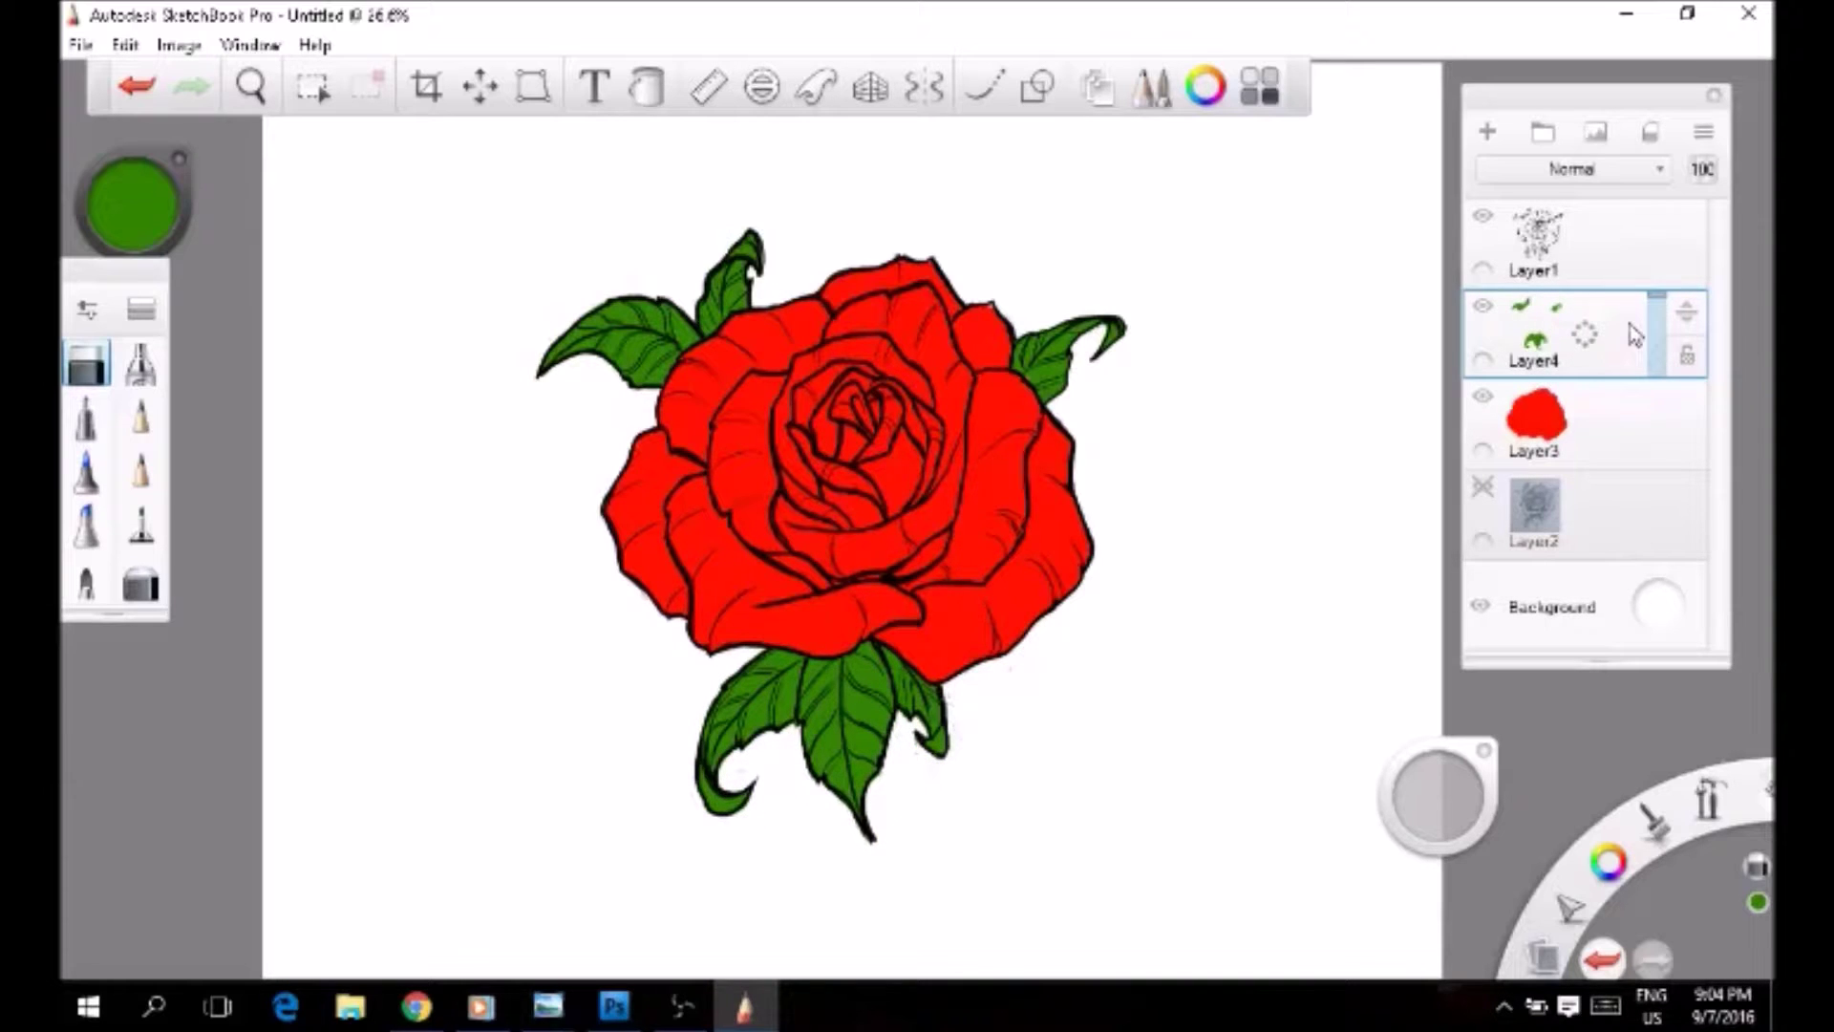
Step: Duplicate the green Layer4, lock the copy's transparency and paint its leaves white
{"action": "left_click_drag", "start_coordinate": [1584, 334], "coordinate": [1580, 320]}
{"action": "left_click", "coordinate": [133, 204]}
{"action": "mouse_move", "coordinate": [563, 367]}
{"action": "left_mouse_down"}
{"action": "mouse_move", "coordinate": [688, 305]}
{"action": "mouse_move", "coordinate": [745, 325]}
{"action": "left_mouse_up"}
{"action": "left_click_drag", "start_coordinate": [1032, 363], "coordinate": [1108, 330]}
{"action": "left_click_drag", "start_coordinate": [922, 669], "coordinate": [941, 745]}
{"action": "left_click_drag", "start_coordinate": [860, 659], "coordinate": [864, 821]}
{"action": "left_click_drag", "start_coordinate": [783, 659], "coordinate": [812, 764]}
{"action": "key", "text": "e"}
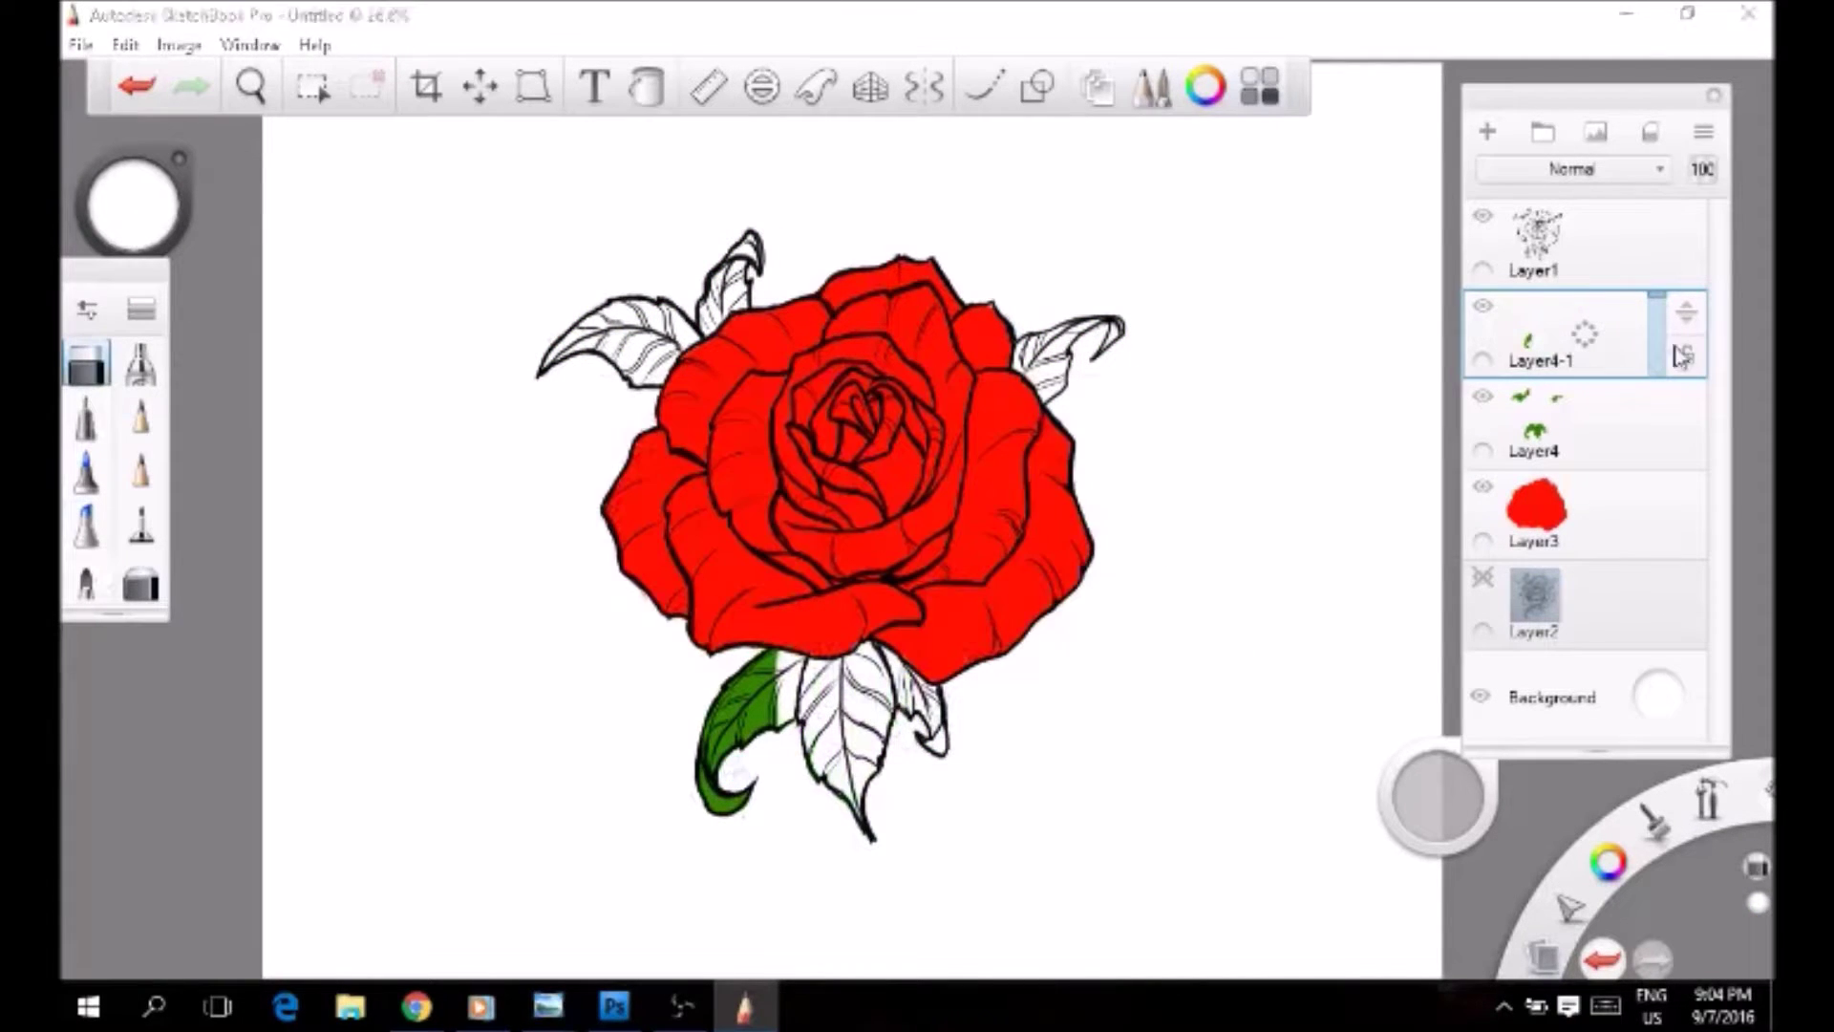
{"action": "left_click", "coordinate": [86, 524]}
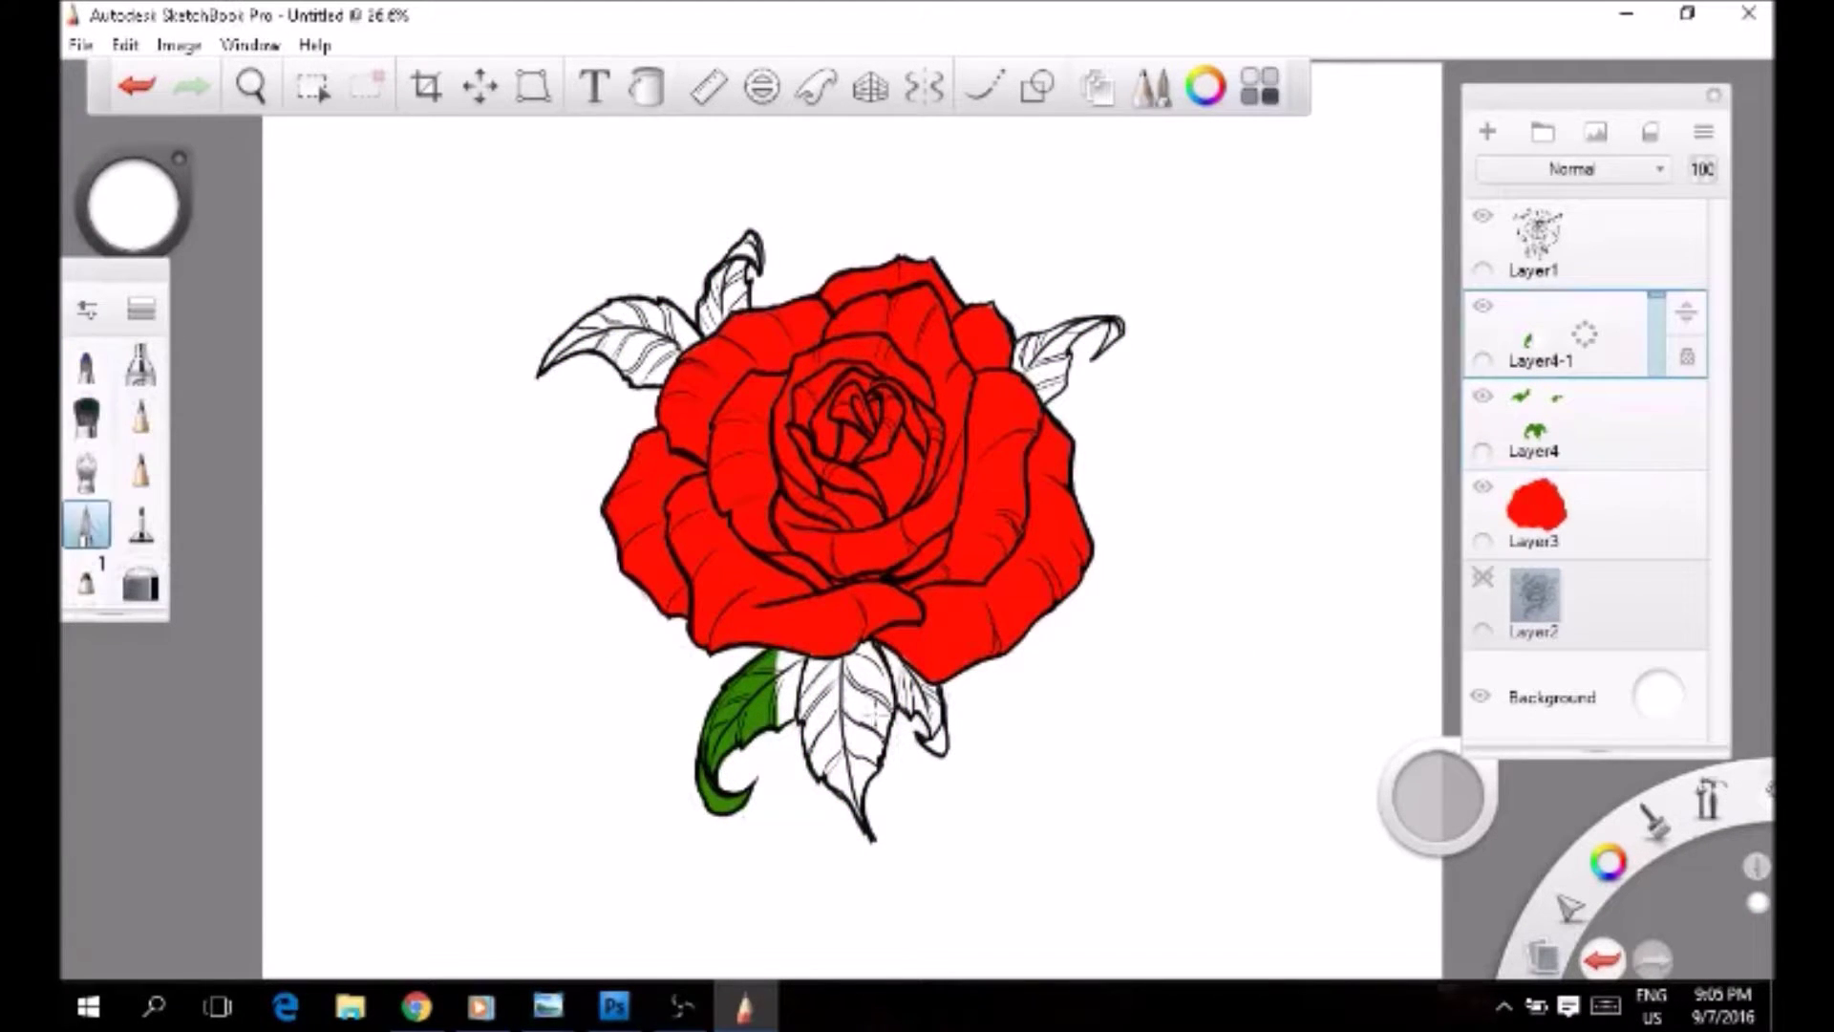
{"action": "left_click_drag", "start_coordinate": [774, 659], "coordinate": [716, 803]}
Step: Duplicate the red Layer3, lock the copy's transparency and paint its rose white
{"action": "left_click", "coordinate": [1537, 511]}
{"action": "left_click_drag", "start_coordinate": [1584, 515], "coordinate": [1581, 501]}
{"action": "mouse_move", "coordinate": [621, 497]}
{"action": "left_mouse_down"}
{"action": "mouse_move", "coordinate": [936, 277]}
{"action": "mouse_move", "coordinate": [688, 630]}
{"action": "mouse_move", "coordinate": [1069, 477]}
{"action": "mouse_move", "coordinate": [630, 554]}
{"action": "left_mouse_up"}
{"action": "left_click_drag", "start_coordinate": [907, 334], "coordinate": [993, 306]}
Step: Set the blend mode of both white copies, Layer3-1 and Layer4-1, to Multiply
{"action": "left_click", "coordinate": [1571, 169]}
{"action": "left_click", "coordinate": [1592, 237]}
{"action": "left_click", "coordinate": [1576, 335]}
{"action": "left_click", "coordinate": [1572, 170]}
{"action": "left_click", "coordinate": [1610, 237]}
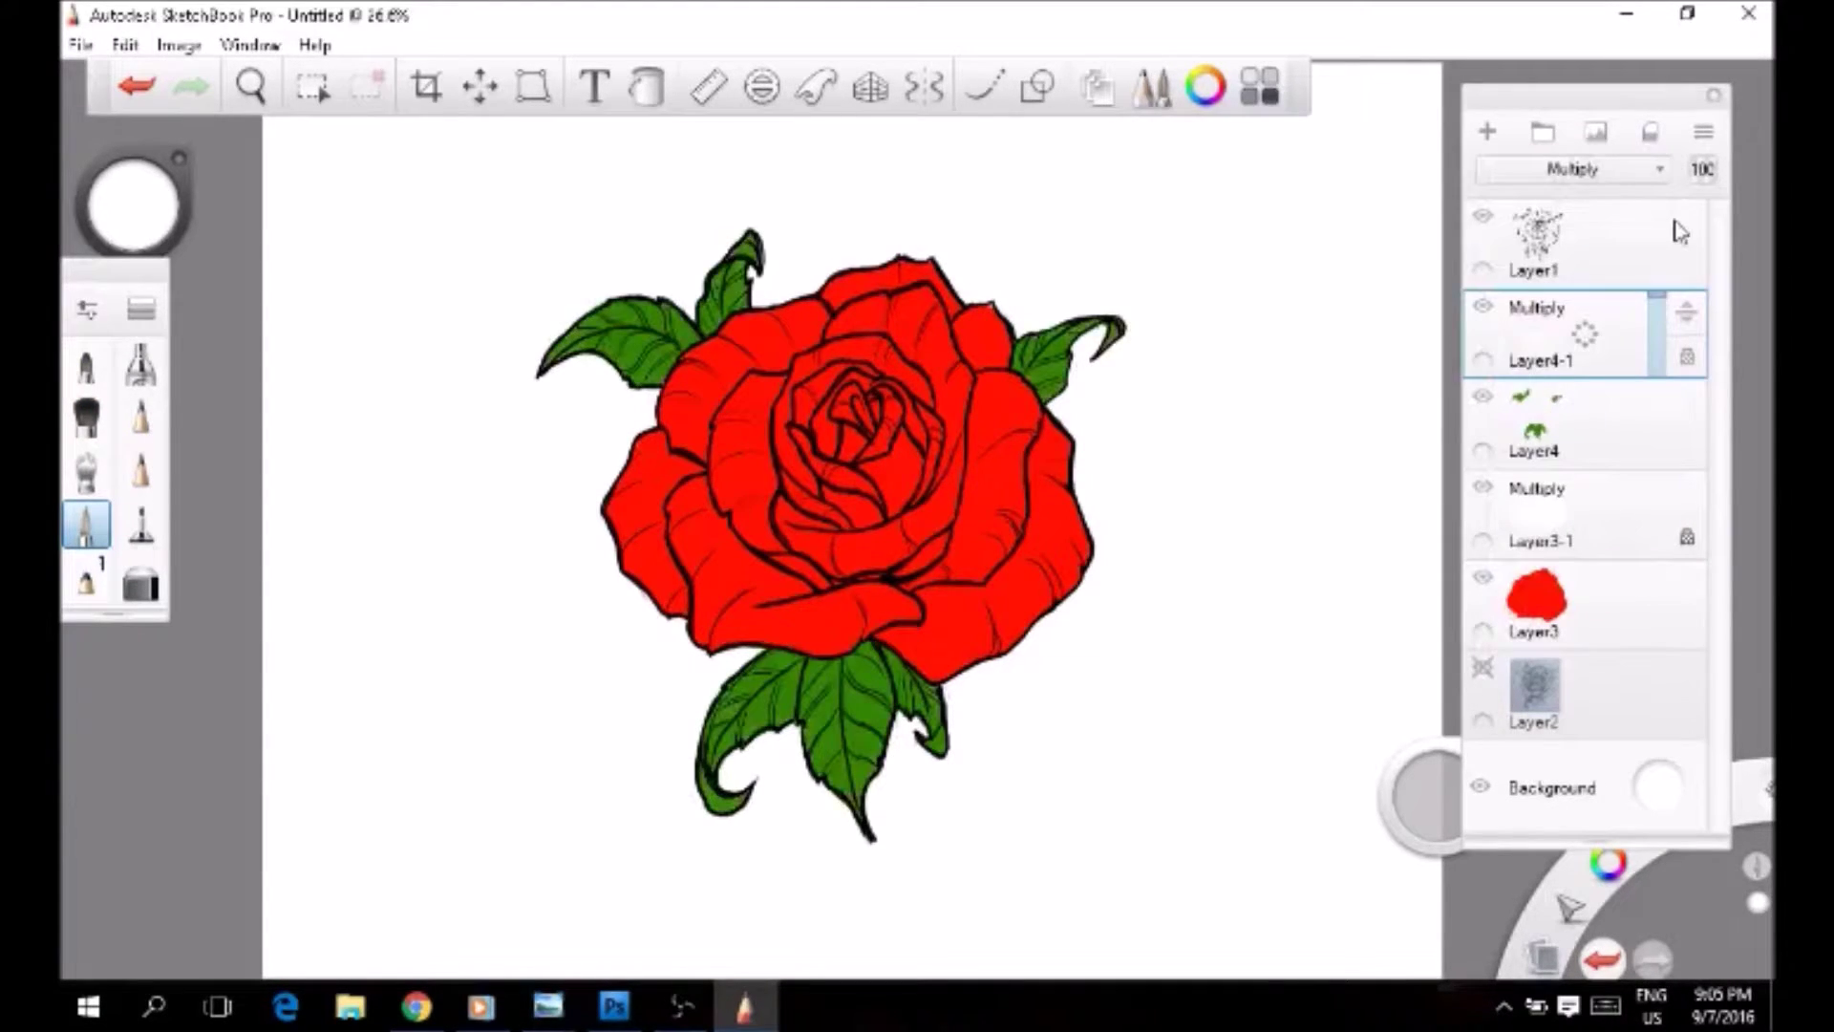
Step: Try shading the leaves on Layer4-1 with dark Paintbrush strokes
{"action": "left_click", "coordinate": [133, 205]}
{"action": "left_click", "coordinate": [157, 258]}
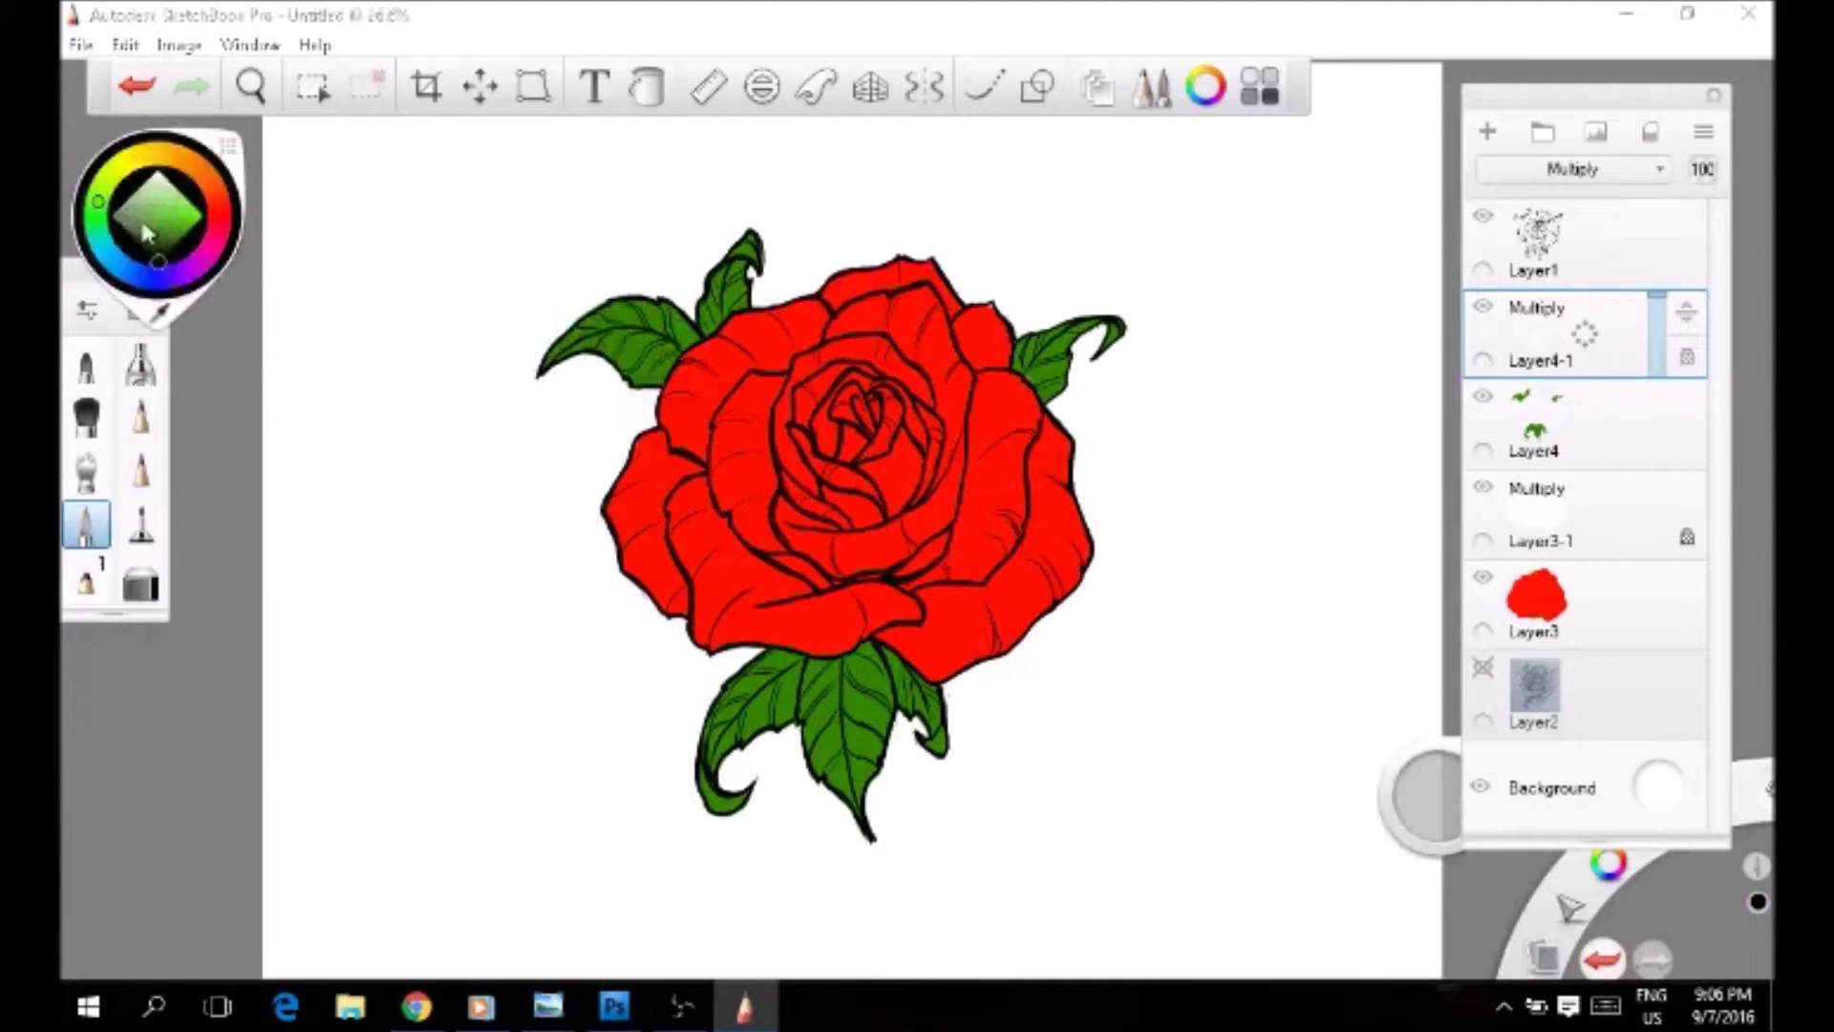
{"action": "mouse_move", "coordinate": [781, 658]}
{"action": "left_mouse_down"}
{"action": "mouse_move", "coordinate": [735, 726]}
{"action": "mouse_move", "coordinate": [848, 659]}
{"action": "mouse_move", "coordinate": [826, 707]}
{"action": "mouse_move", "coordinate": [919, 709]}
{"action": "left_mouse_up"}
{"action": "left_click_drag", "start_coordinate": [1056, 348], "coordinate": [1116, 320]}
{"action": "mouse_move", "coordinate": [721, 325]}
{"action": "left_mouse_down"}
{"action": "mouse_move", "coordinate": [735, 272]}
{"action": "mouse_move", "coordinate": [659, 354]}
{"action": "left_mouse_up"}
{"action": "left_click_drag", "start_coordinate": [1018, 386], "coordinate": [1086, 318]}
Step: Try blending the dark leaf shading with a smudge brush, and undo the last smudge strokes
{"action": "left_click", "coordinate": [141, 308]}
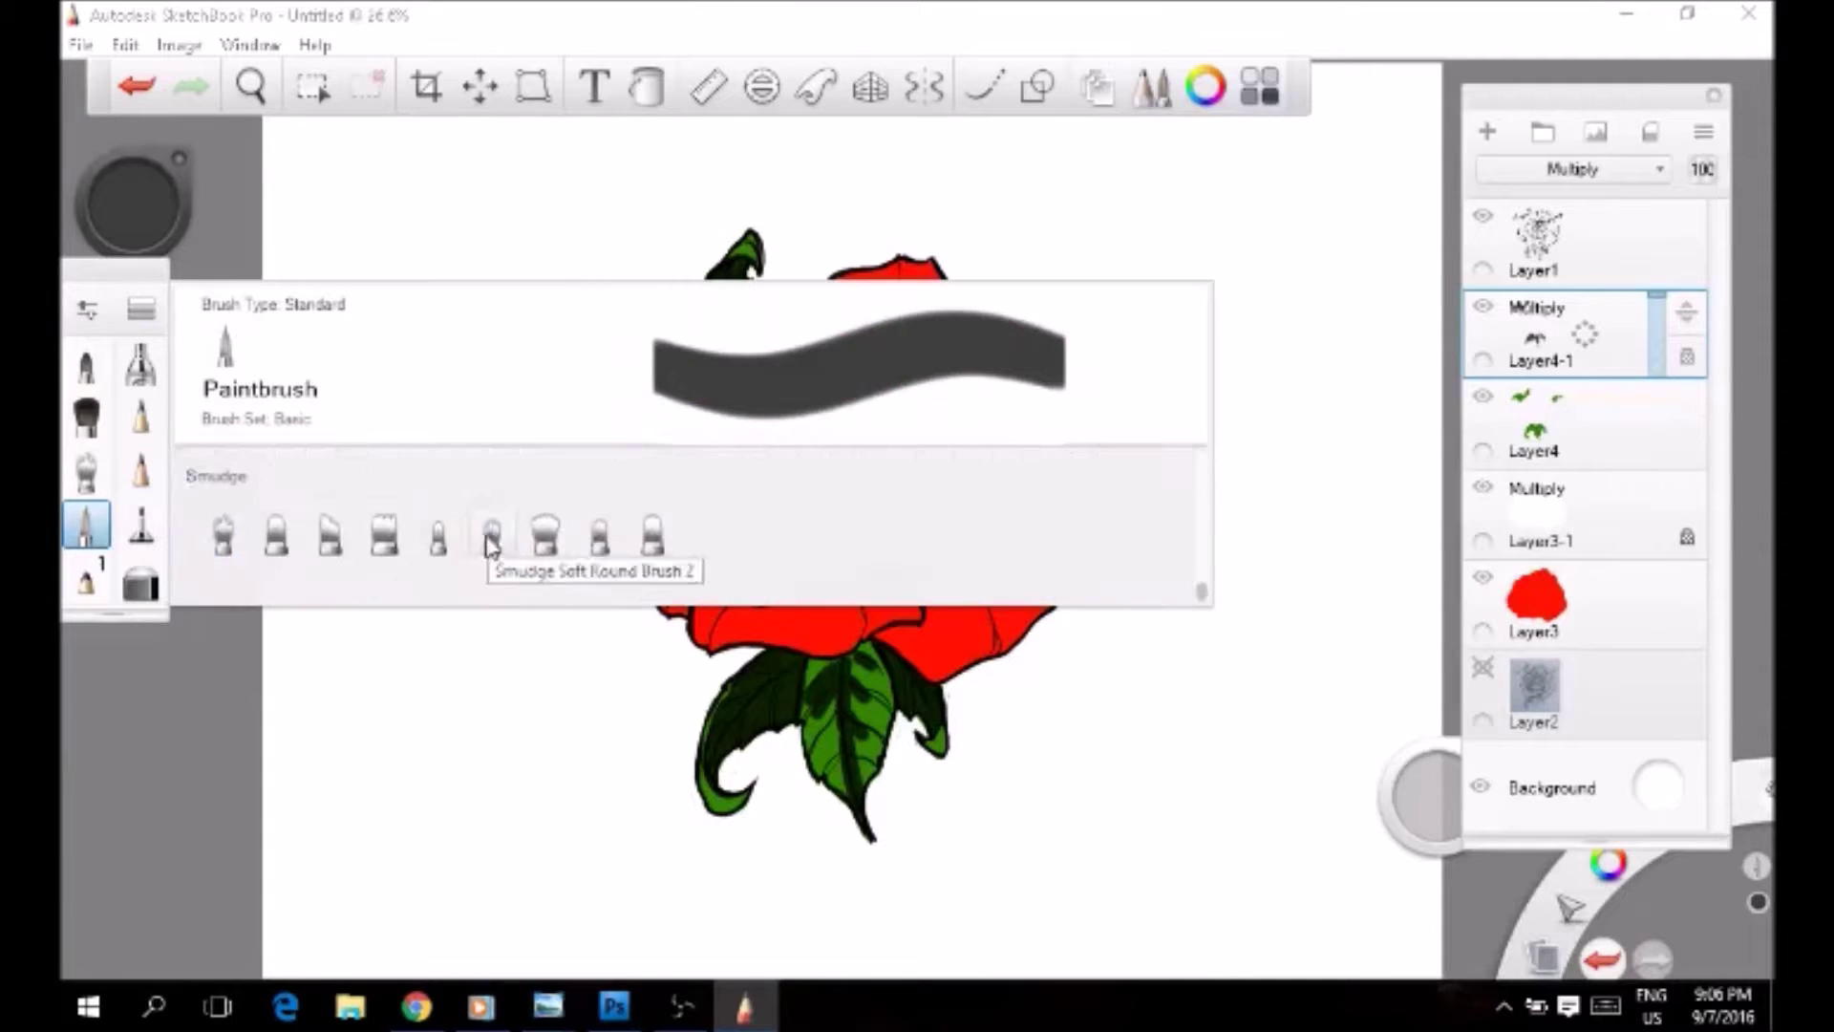
{"action": "left_click", "coordinate": [438, 534]}
{"action": "left_click", "coordinate": [222, 532]}
{"action": "left_click", "coordinate": [732, 735]}
{"action": "mouse_move", "coordinate": [823, 669]}
{"action": "left_mouse_down"}
{"action": "mouse_move", "coordinate": [823, 745]}
{"action": "mouse_move", "coordinate": [869, 688]}
{"action": "left_mouse_up"}
{"action": "key", "text": "ctrl+z"}
{"action": "key", "text": "ctrl+z"}
{"action": "key", "text": "ctrl+z"}
{"action": "key", "text": "ctrl+z"}
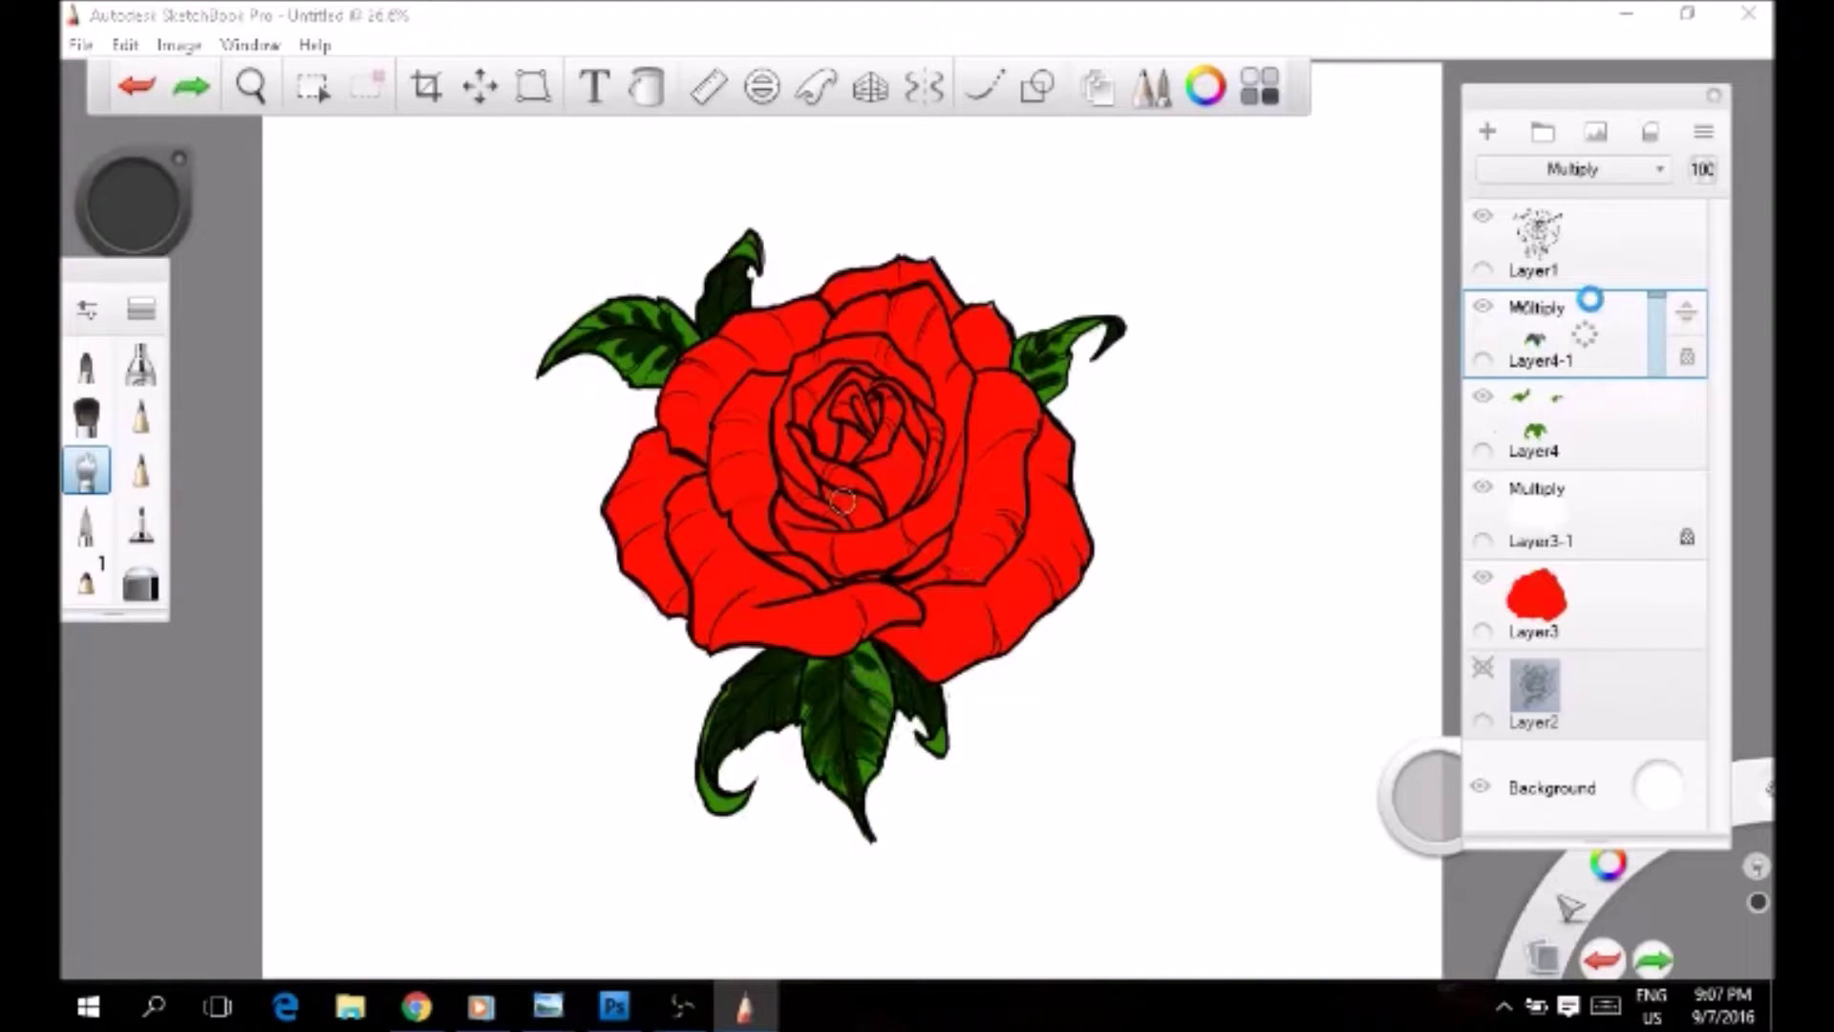
Step: Paint white over the leaf shading on Layer4-1 to clear it
{"action": "left_click", "coordinate": [86, 524]}
{"action": "left_click_drag", "start_coordinate": [133, 204], "coordinate": [134, 134]}
{"action": "mouse_move", "coordinate": [735, 286]}
{"action": "left_mouse_down"}
{"action": "mouse_move", "coordinate": [621, 377]}
{"action": "mouse_move", "coordinate": [1069, 353]}
{"action": "mouse_move", "coordinate": [736, 831]}
{"action": "mouse_move", "coordinate": [726, 745]}
{"action": "left_mouse_up"}
Step: Shade the lower and upper leaves softly in black with the airbrush on Layer4-1, darkest near the rose
{"action": "left_click", "coordinate": [134, 204]}
{"action": "left_click", "coordinate": [165, 251]}
{"action": "left_click", "coordinate": [140, 363]}
{"action": "mouse_move", "coordinate": [822, 664]}
{"action": "left_mouse_down"}
{"action": "mouse_move", "coordinate": [764, 673]}
{"action": "mouse_move", "coordinate": [755, 706]}
{"action": "mouse_move", "coordinate": [745, 694]}
{"action": "mouse_move", "coordinate": [765, 754]}
{"action": "mouse_move", "coordinate": [841, 649]}
{"action": "mouse_move", "coordinate": [826, 726]}
{"action": "mouse_move", "coordinate": [820, 707]}
{"action": "mouse_move", "coordinate": [898, 668]}
{"action": "mouse_move", "coordinate": [906, 684]}
{"action": "left_mouse_up"}
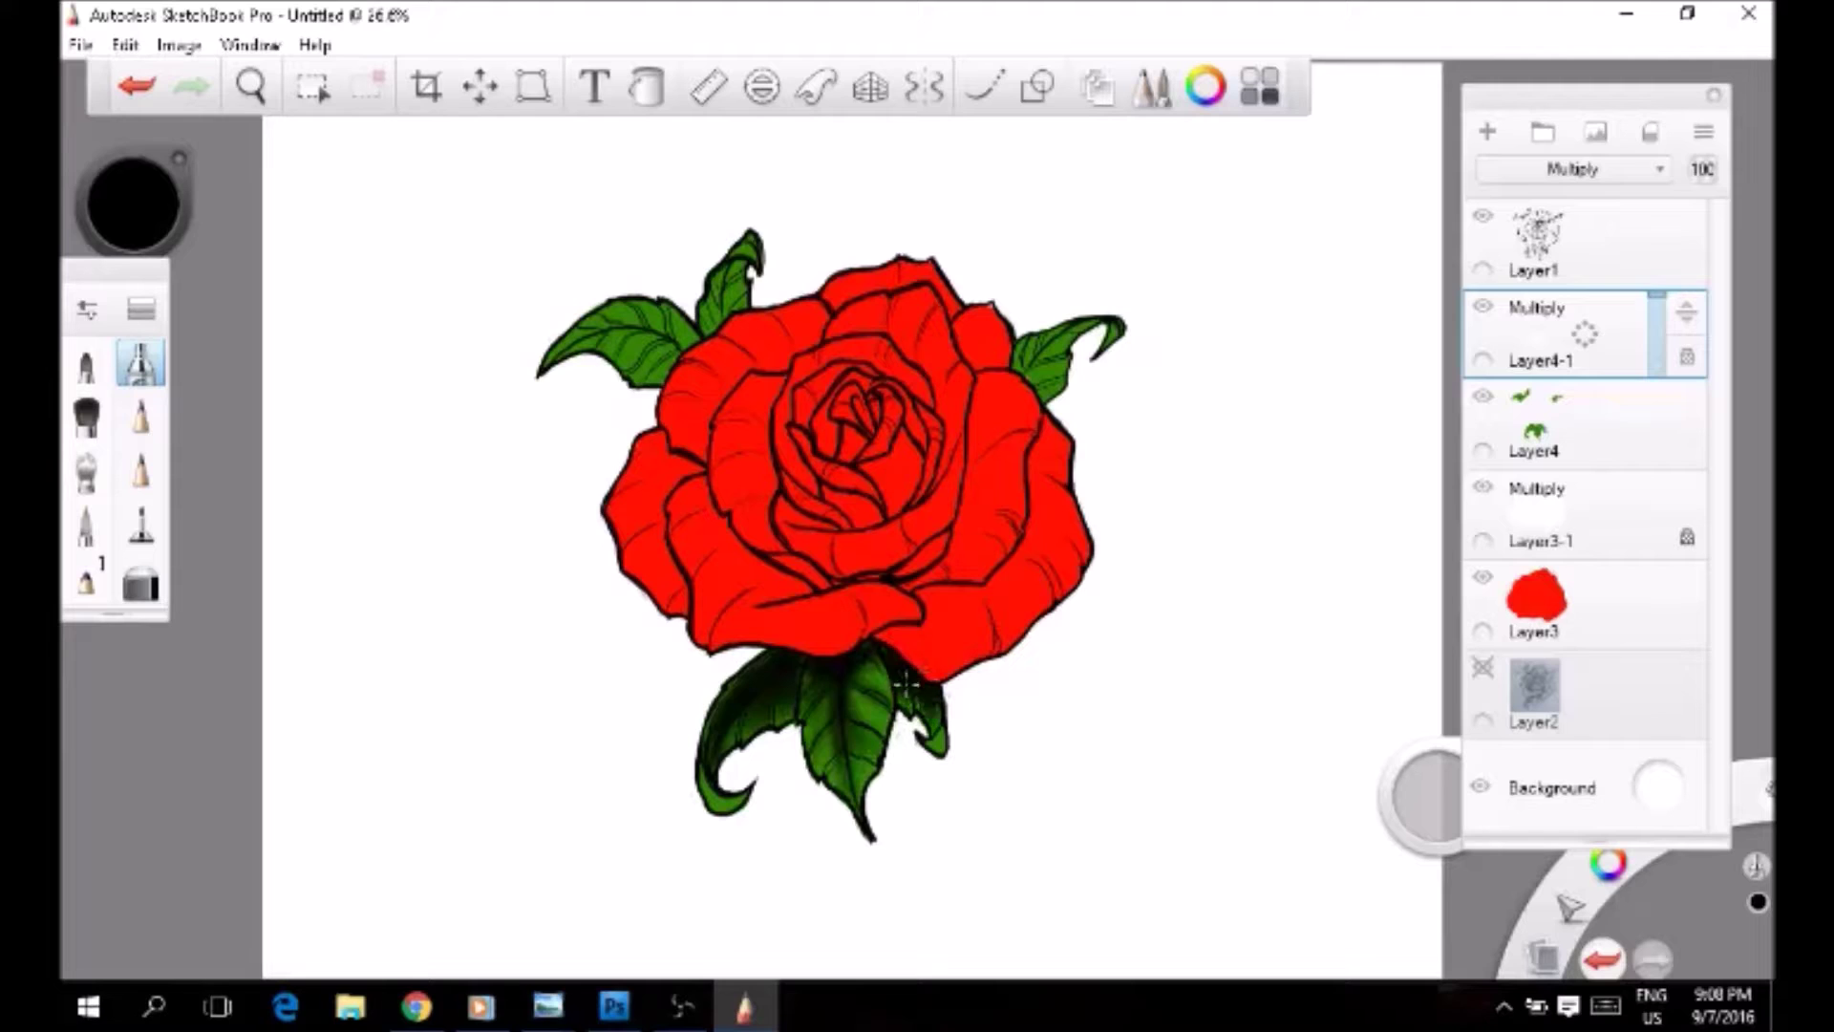
{"action": "mouse_move", "coordinate": [1036, 358]}
{"action": "left_mouse_down"}
{"action": "mouse_move", "coordinate": [745, 262]}
{"action": "mouse_move", "coordinate": [749, 239]}
{"action": "mouse_move", "coordinate": [576, 357]}
{"action": "left_mouse_up"}
Step: Shade the rose's central and inner petals in black with the airbrush on Layer3-1
{"action": "key", "text": "alt+["}
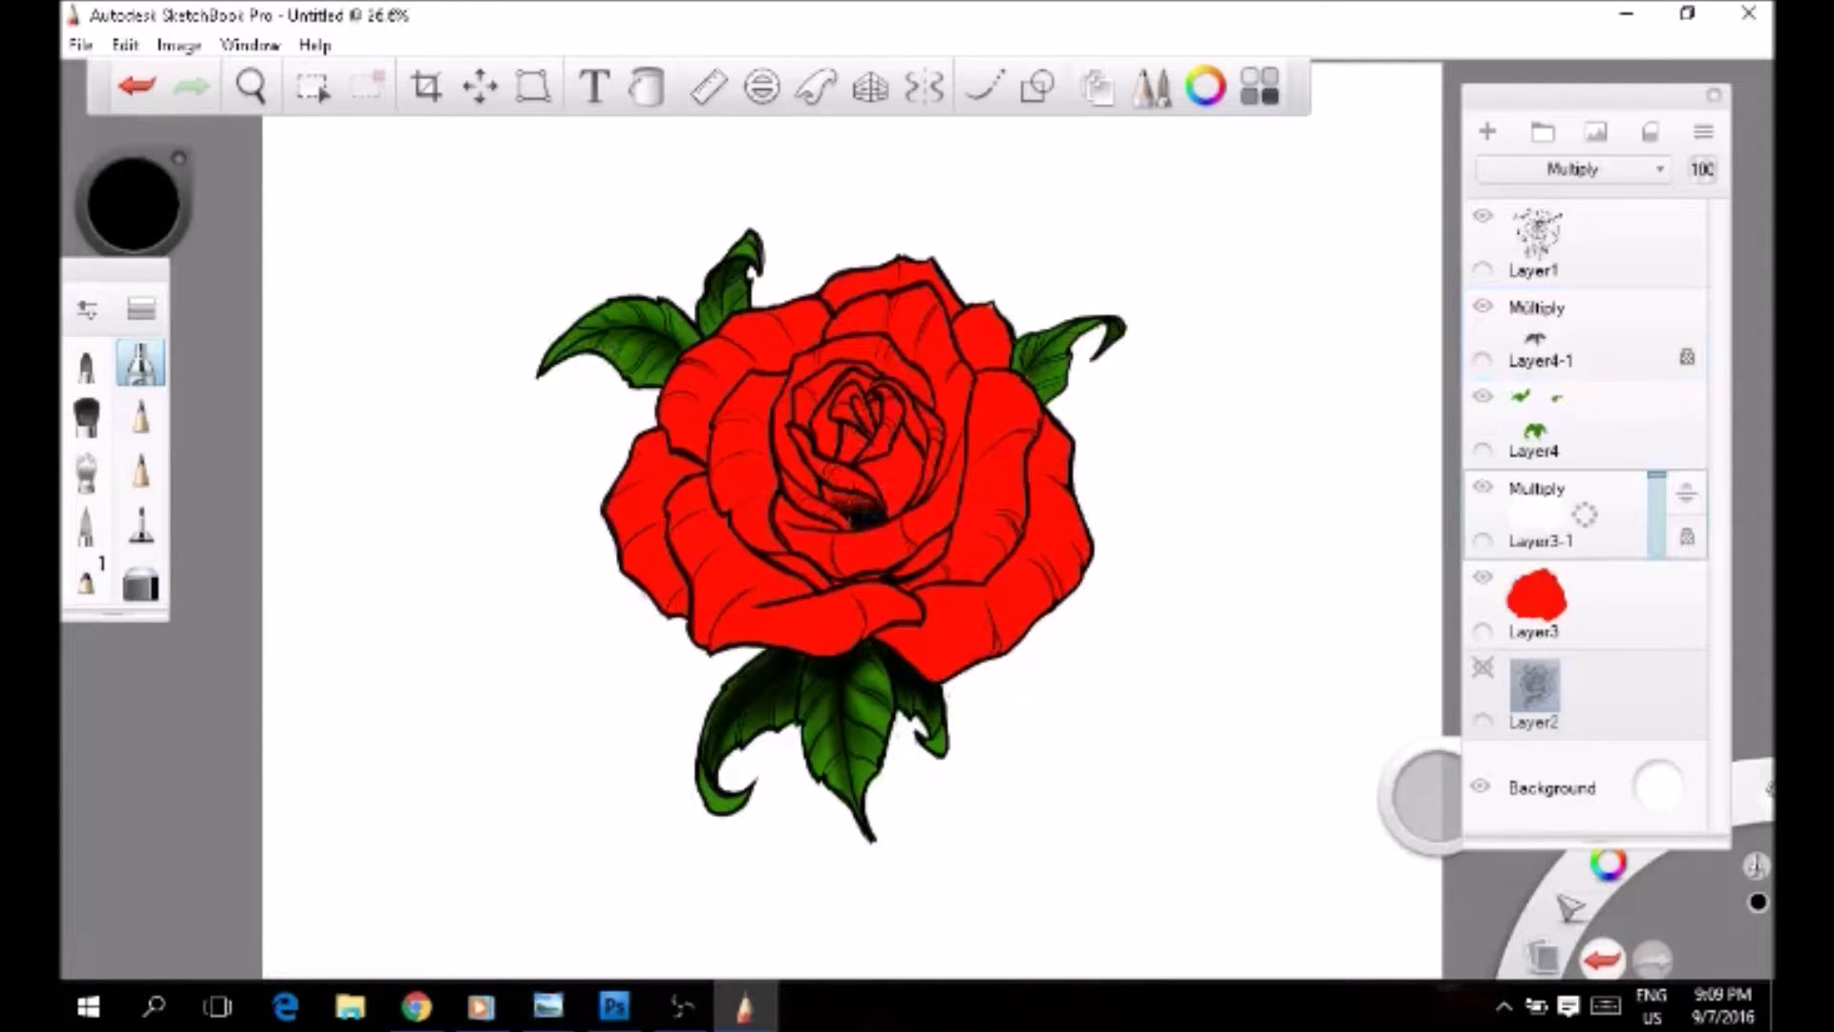
{"action": "mouse_move", "coordinate": [895, 509]}
{"action": "left_mouse_down"}
{"action": "mouse_move", "coordinate": [919, 447]}
{"action": "mouse_move", "coordinate": [797, 473]}
{"action": "left_mouse_up"}
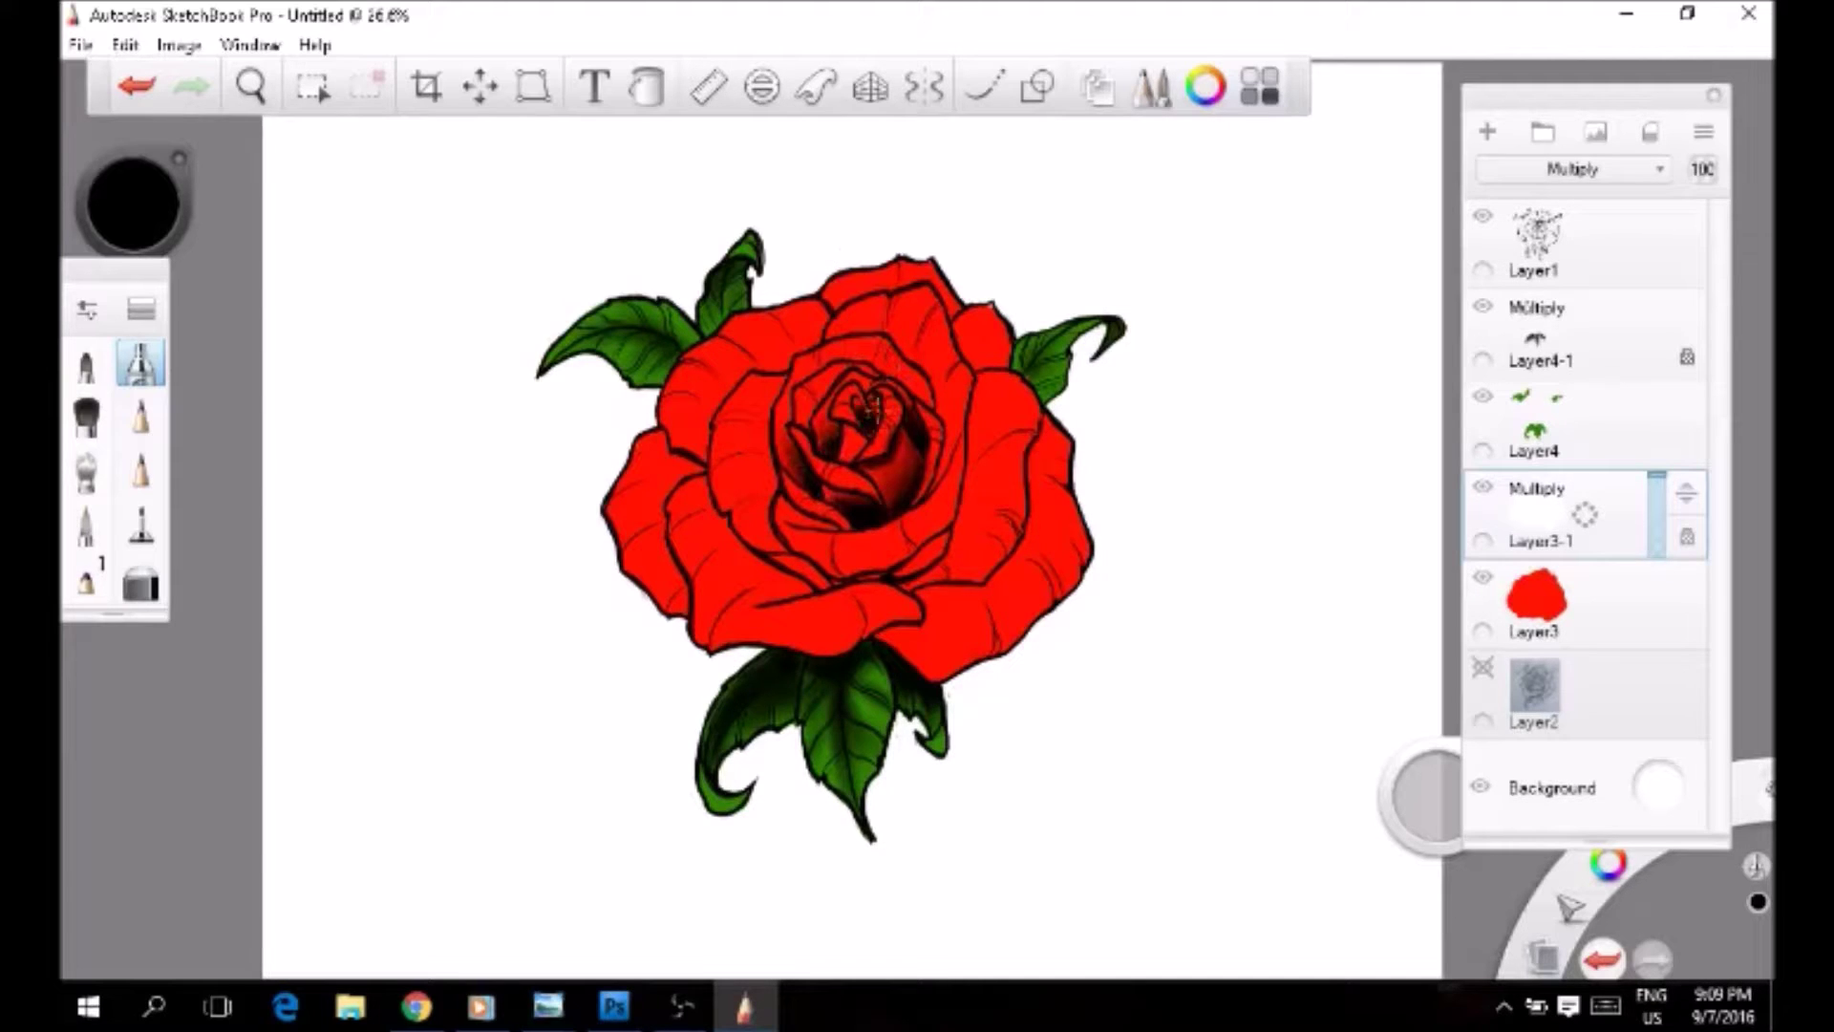
{"action": "left_click_drag", "start_coordinate": [850, 368], "coordinate": [949, 446]}
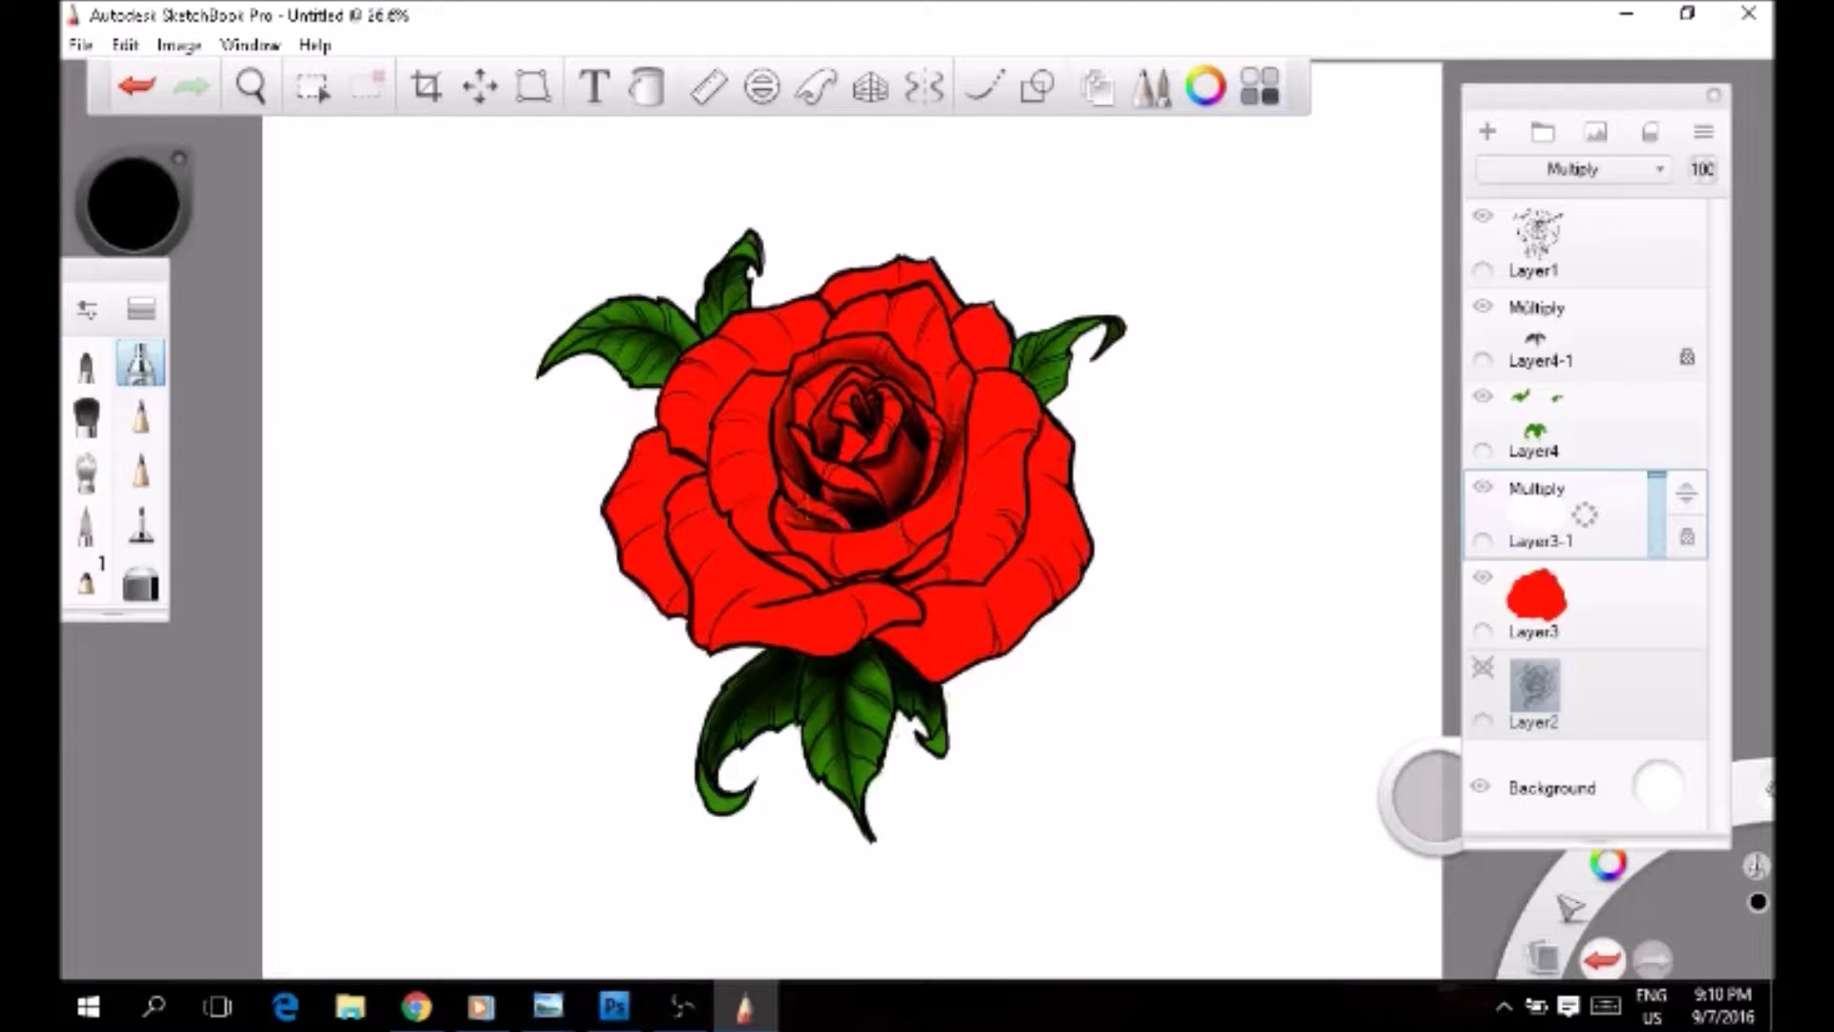
{"action": "left_click_drag", "start_coordinate": [767, 475], "coordinate": [768, 451]}
{"action": "mouse_move", "coordinate": [966, 399]}
{"action": "left_mouse_down"}
{"action": "mouse_move", "coordinate": [940, 540]}
{"action": "mouse_move", "coordinate": [867, 576]}
{"action": "left_mouse_up"}
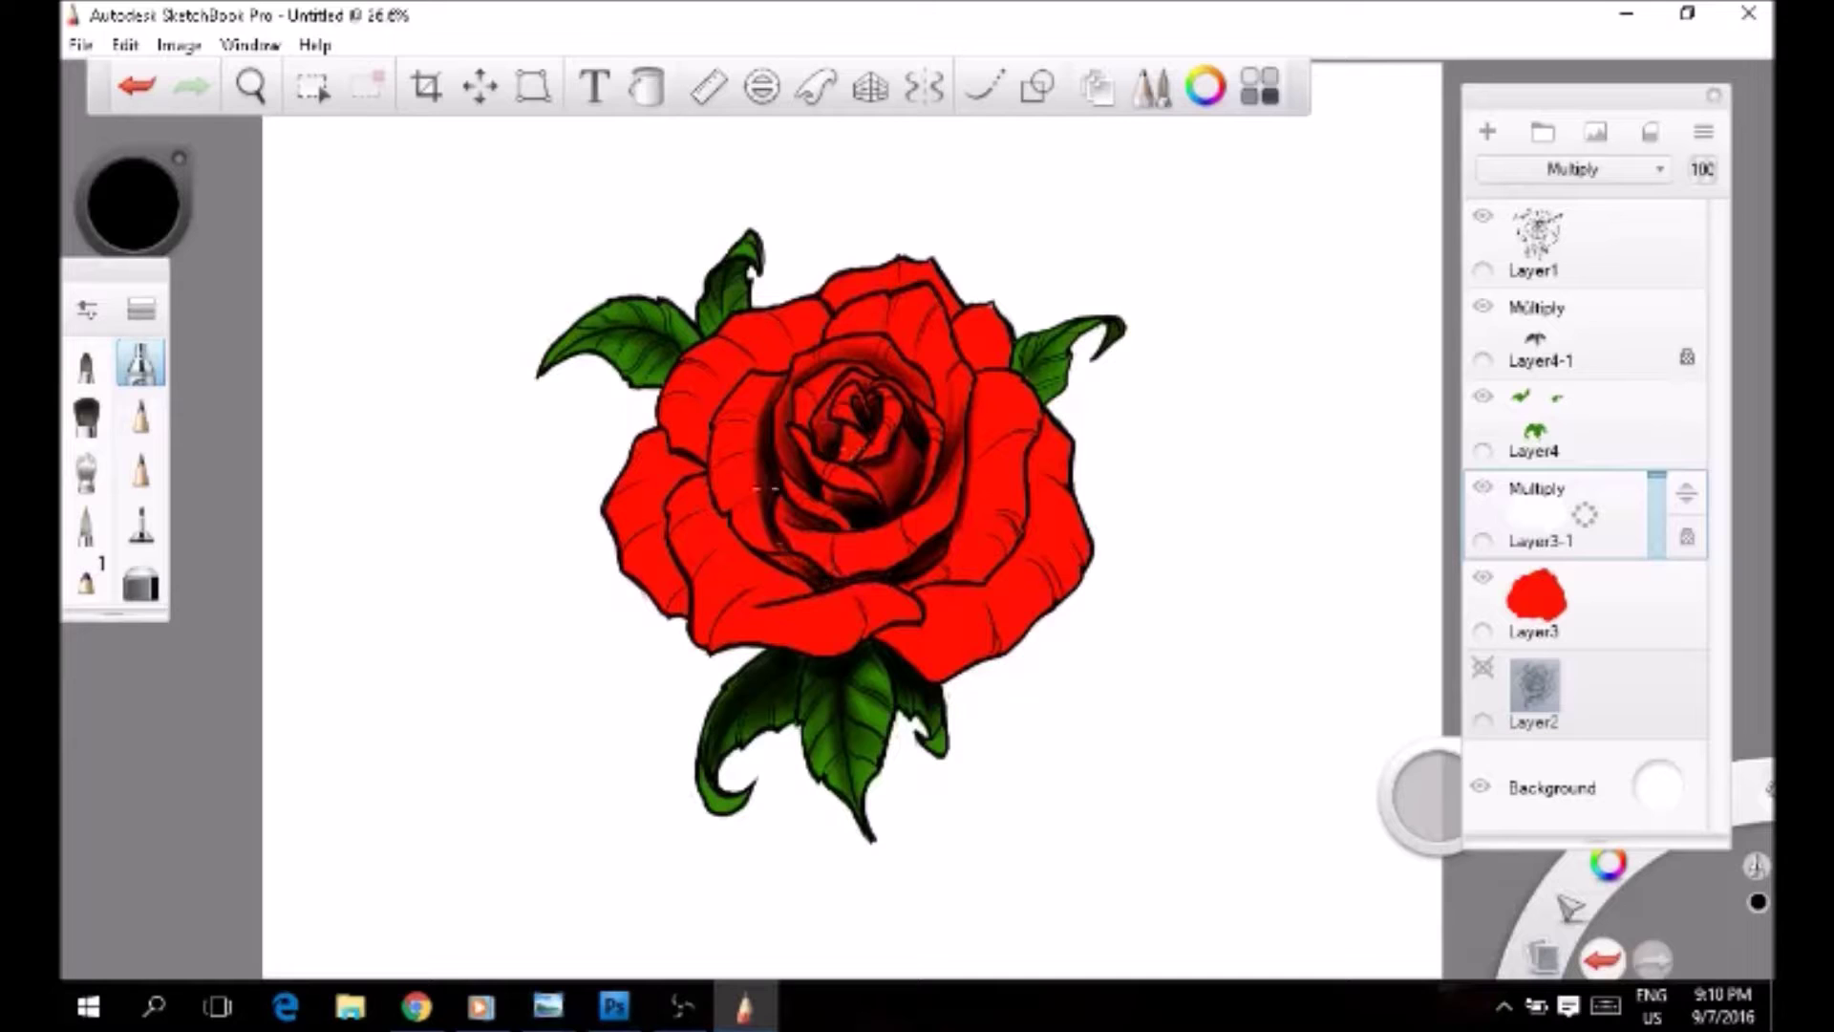
Step: Add soft black shadows where the rose's outer petals overlap
{"action": "left_click_drag", "start_coordinate": [724, 528], "coordinate": [657, 559]}
{"action": "mouse_move", "coordinate": [879, 630]}
{"action": "left_mouse_down"}
{"action": "mouse_move", "coordinate": [1012, 573]}
{"action": "mouse_move", "coordinate": [1029, 479]}
{"action": "mouse_move", "coordinate": [979, 357]}
{"action": "left_mouse_up"}
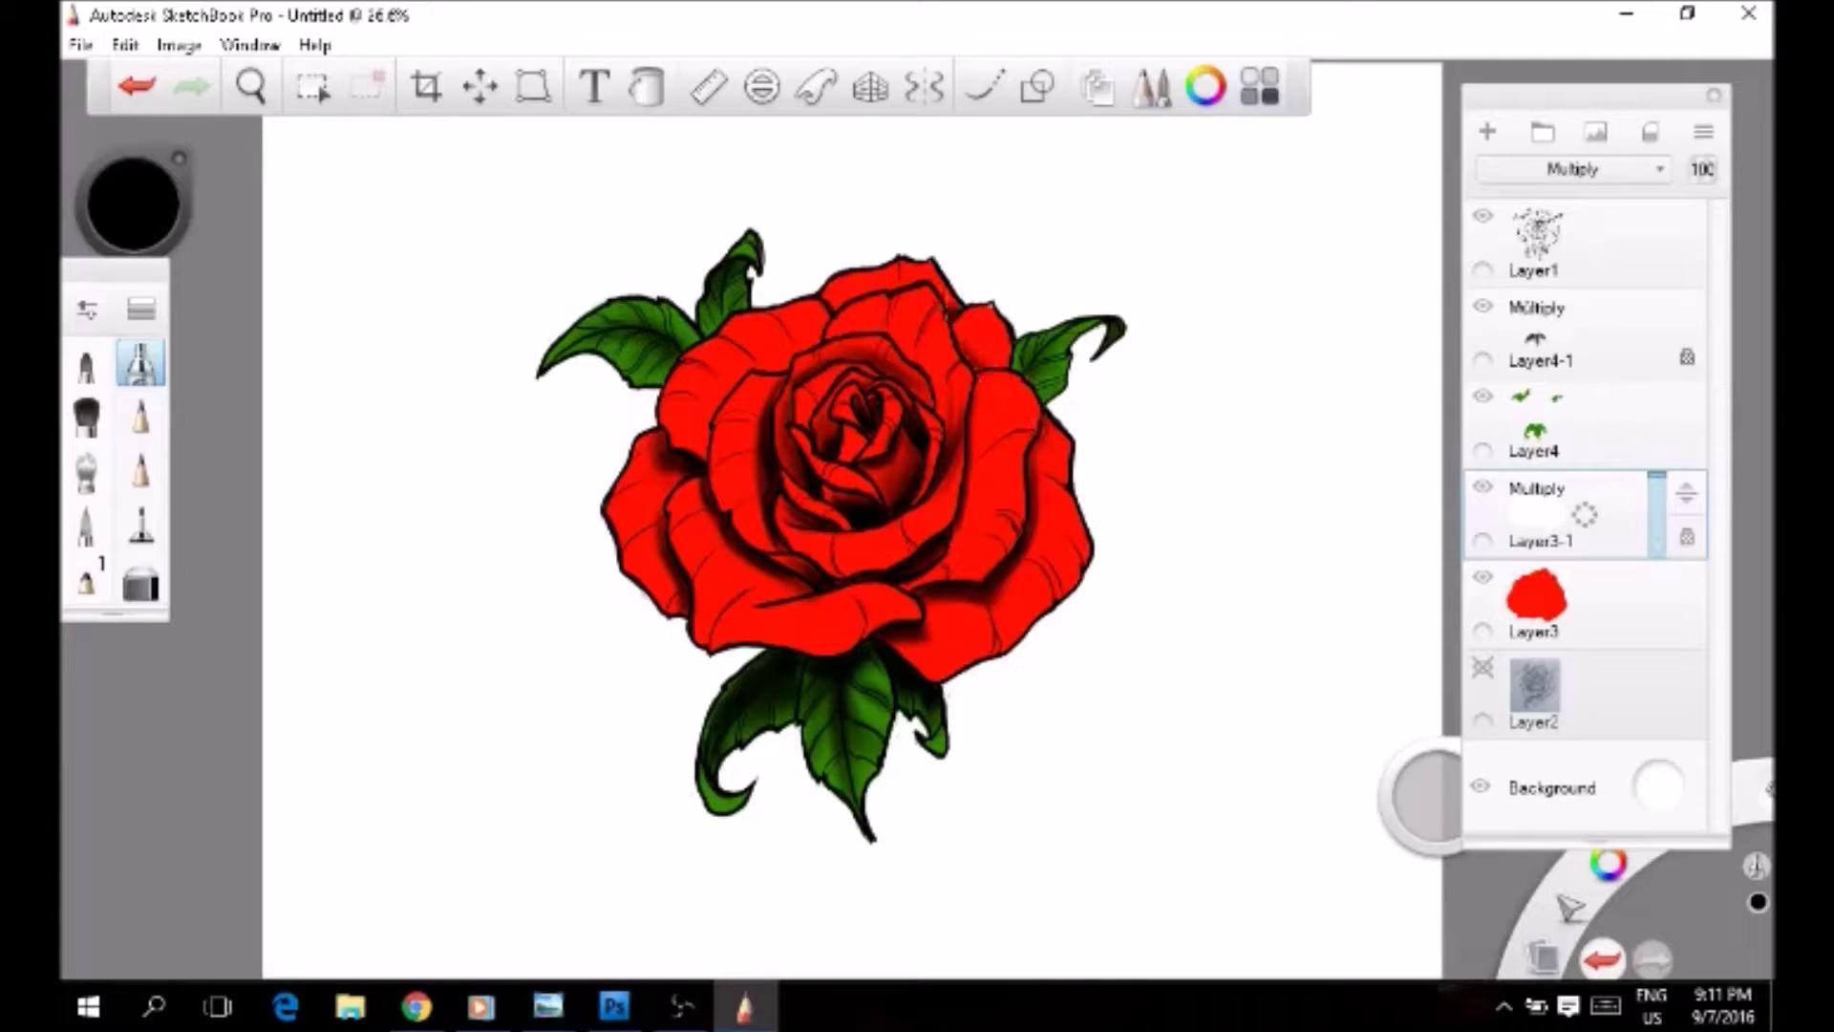
{"action": "mouse_move", "coordinate": [806, 350]}
{"action": "left_mouse_down"}
{"action": "mouse_move", "coordinate": [755, 370]}
{"action": "mouse_move", "coordinate": [732, 473]}
{"action": "left_mouse_up"}
{"action": "mouse_move", "coordinate": [955, 411]}
{"action": "left_mouse_down"}
{"action": "mouse_move", "coordinate": [917, 353]}
{"action": "mouse_move", "coordinate": [975, 520]}
{"action": "mouse_move", "coordinate": [979, 449]}
{"action": "left_mouse_up"}
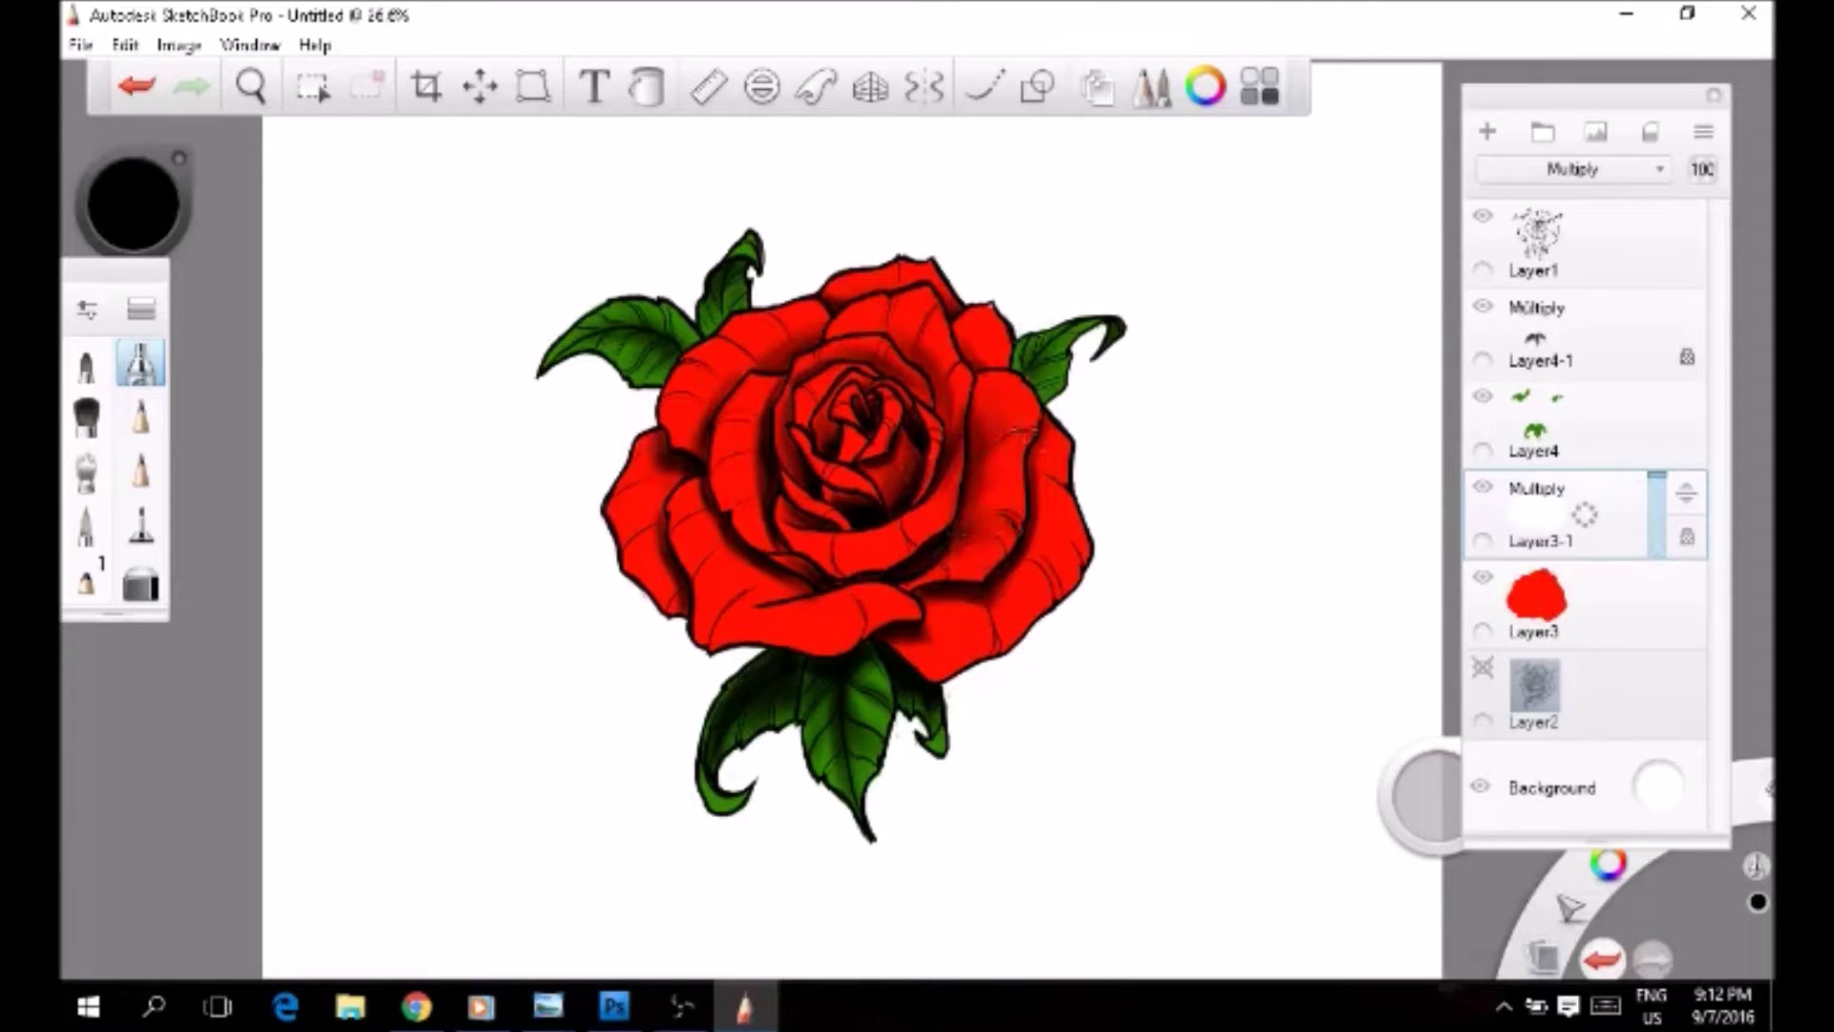
{"action": "mouse_move", "coordinate": [735, 341]}
{"action": "left_mouse_down"}
{"action": "mouse_move", "coordinate": [722, 632]}
{"action": "mouse_move", "coordinate": [790, 594]}
{"action": "mouse_move", "coordinate": [699, 407]}
{"action": "mouse_move", "coordinate": [814, 524]}
{"action": "mouse_move", "coordinate": [907, 368]}
{"action": "mouse_move", "coordinate": [1001, 592]}
{"action": "left_mouse_up"}
Step: Choose magenta and tint the petal shadows with it on Layer3-1
{"action": "left_click", "coordinate": [133, 204]}
{"action": "left_click", "coordinate": [173, 246]}
{"action": "left_click", "coordinate": [133, 204]}
{"action": "left_click", "coordinate": [195, 227]}
{"action": "left_click", "coordinate": [196, 229]}
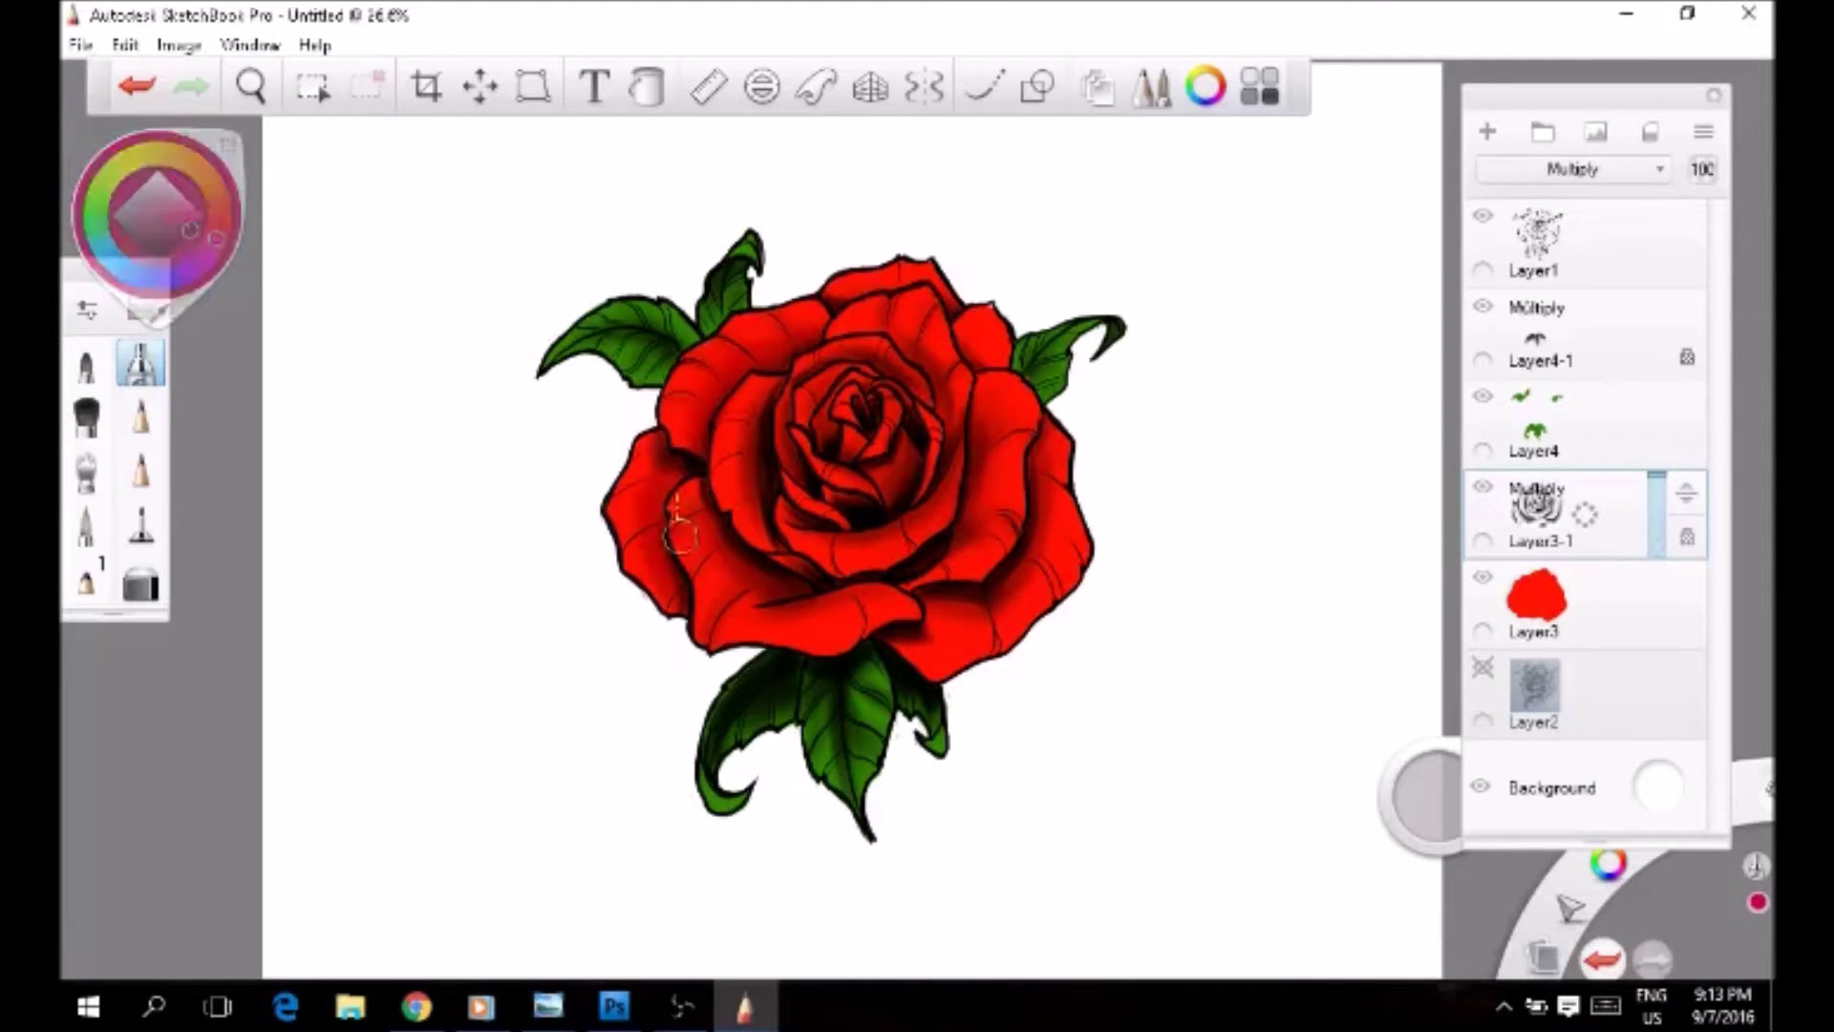
{"action": "left_click", "coordinate": [195, 229]}
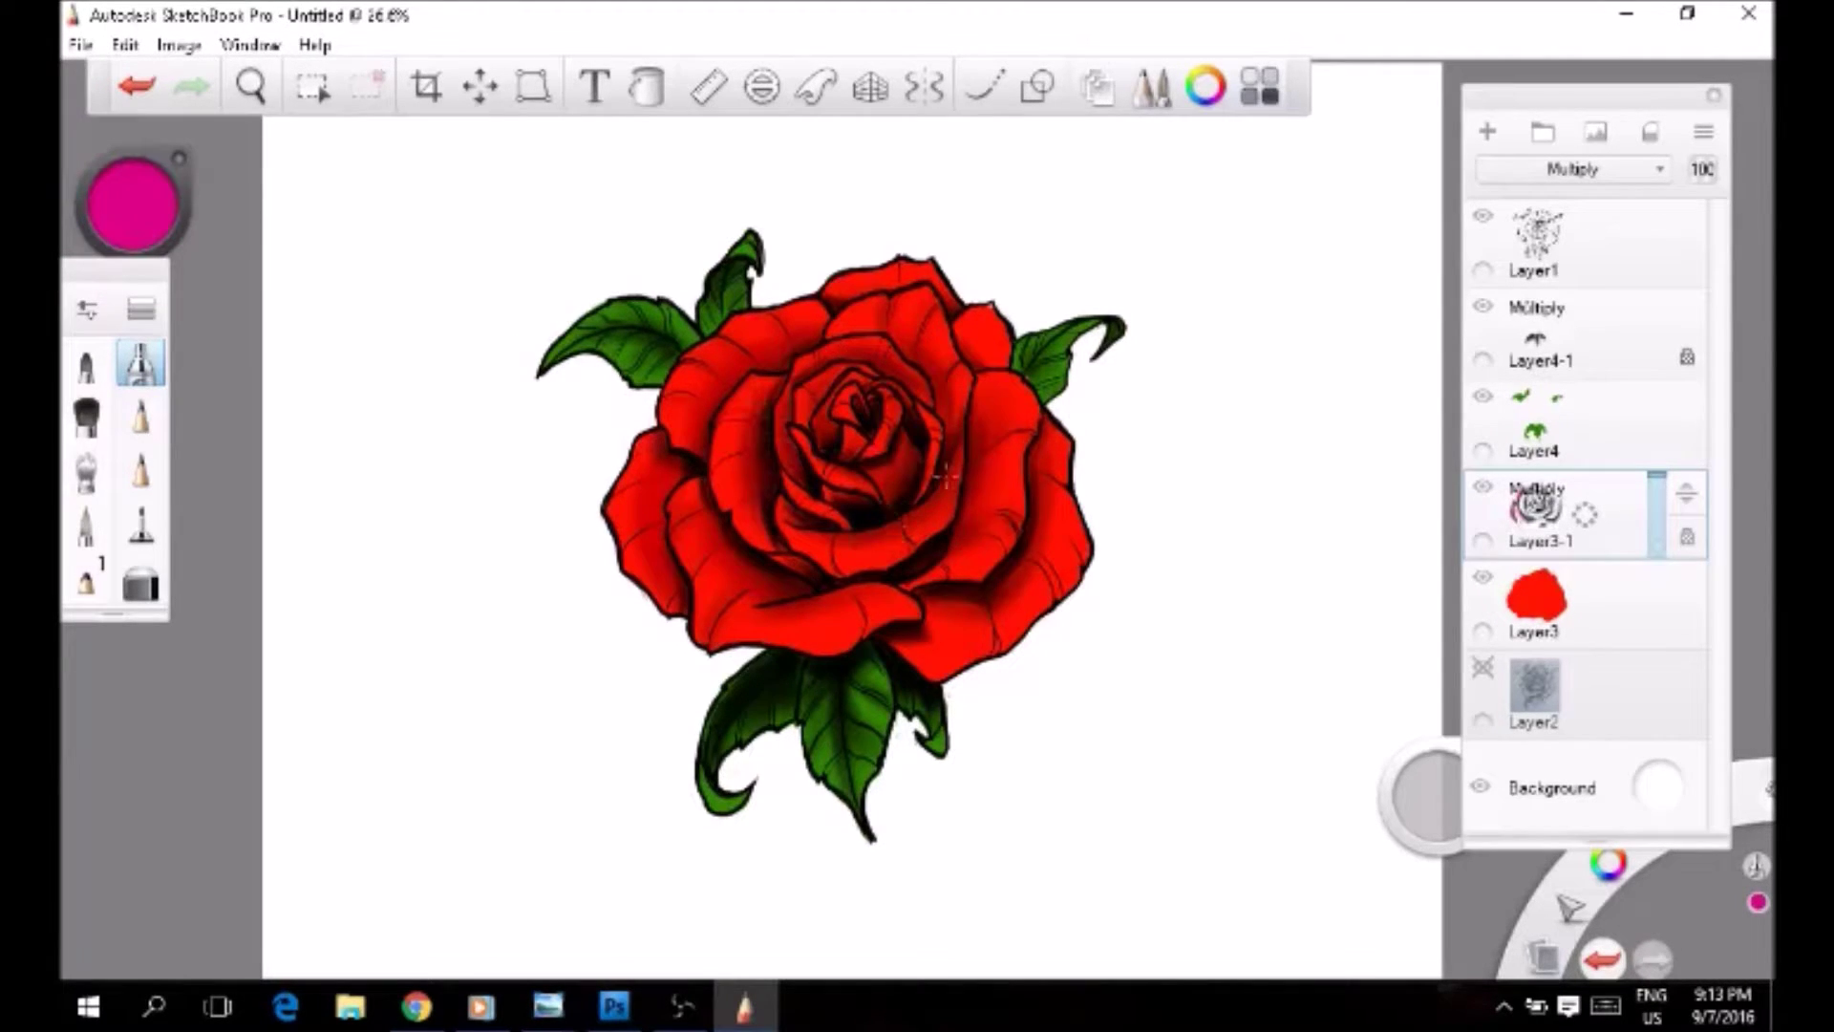
Step: Airbrush darker magenta tones into the petals on the red Layer3
{"action": "left_click", "coordinate": [1536, 602]}
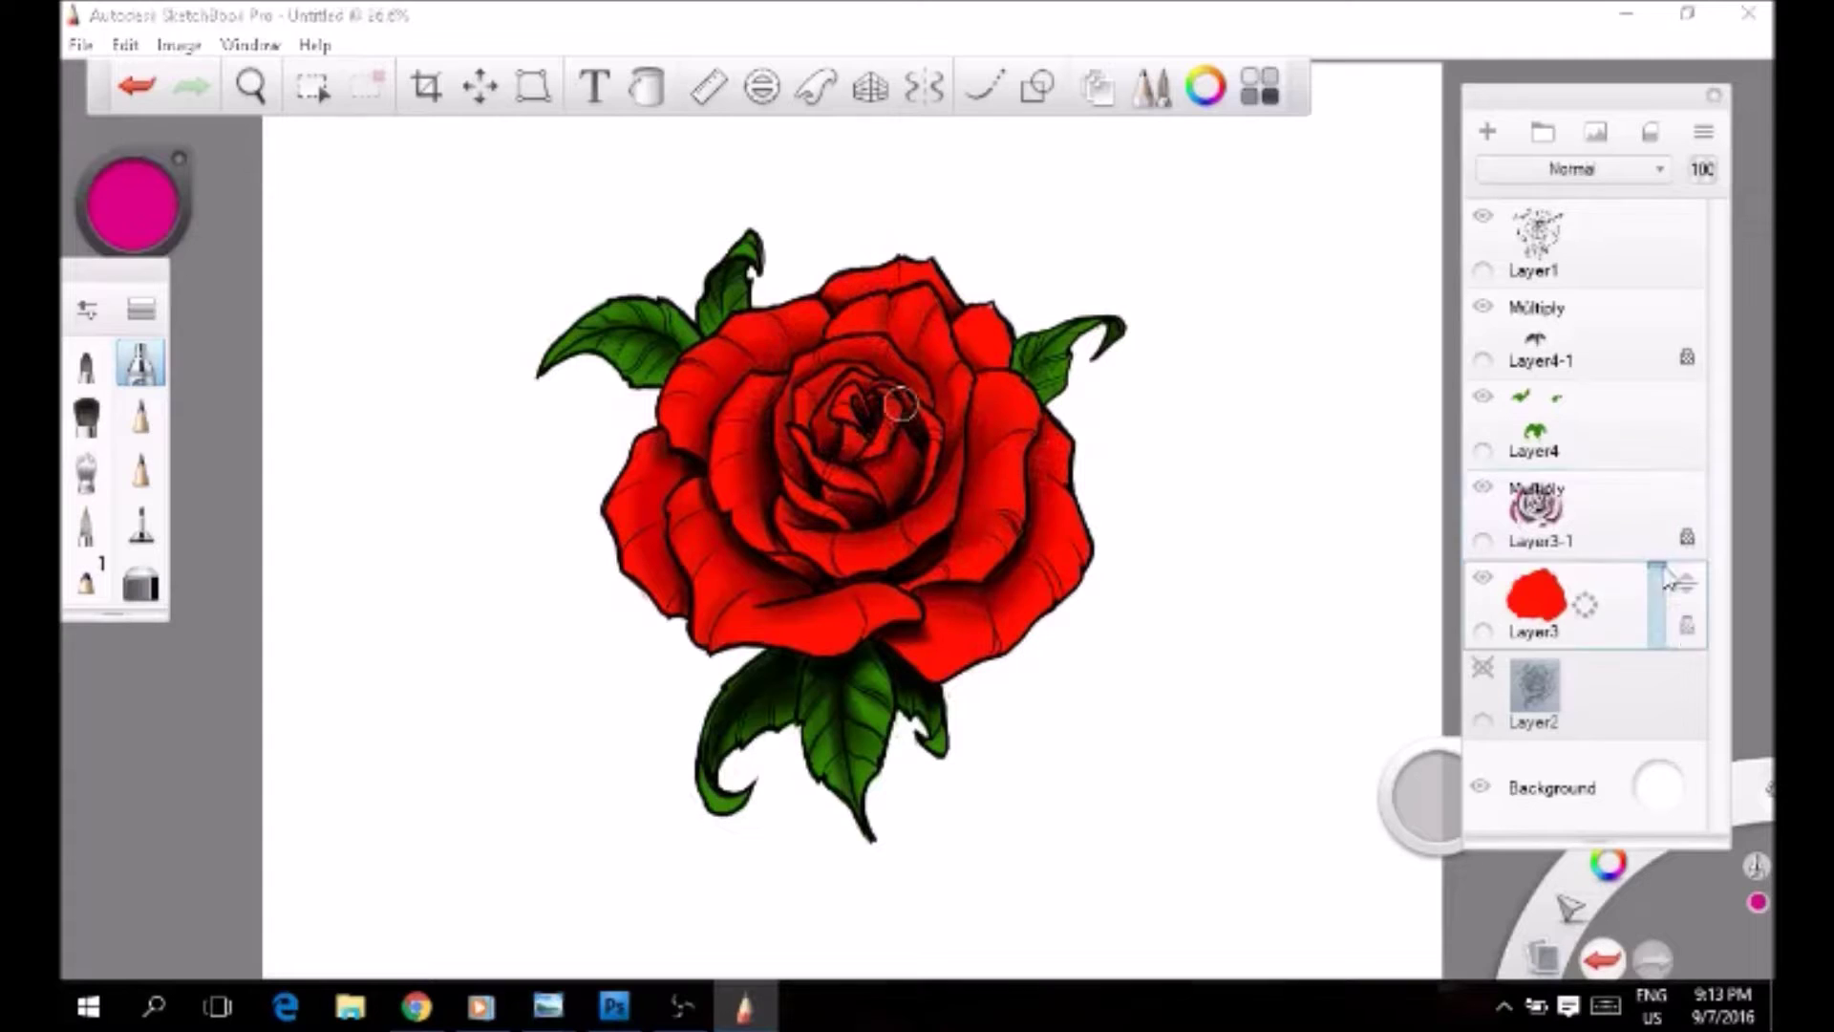
{"action": "mouse_move", "coordinate": [786, 428]}
{"action": "left_mouse_down"}
{"action": "mouse_move", "coordinate": [699, 428]}
{"action": "mouse_move", "coordinate": [728, 365]}
{"action": "left_mouse_up"}
{"action": "left_click", "coordinate": [131, 204]}
{"action": "left_click", "coordinate": [191, 229]}
{"action": "left_click_drag", "start_coordinate": [702, 491], "coordinate": [740, 578]}
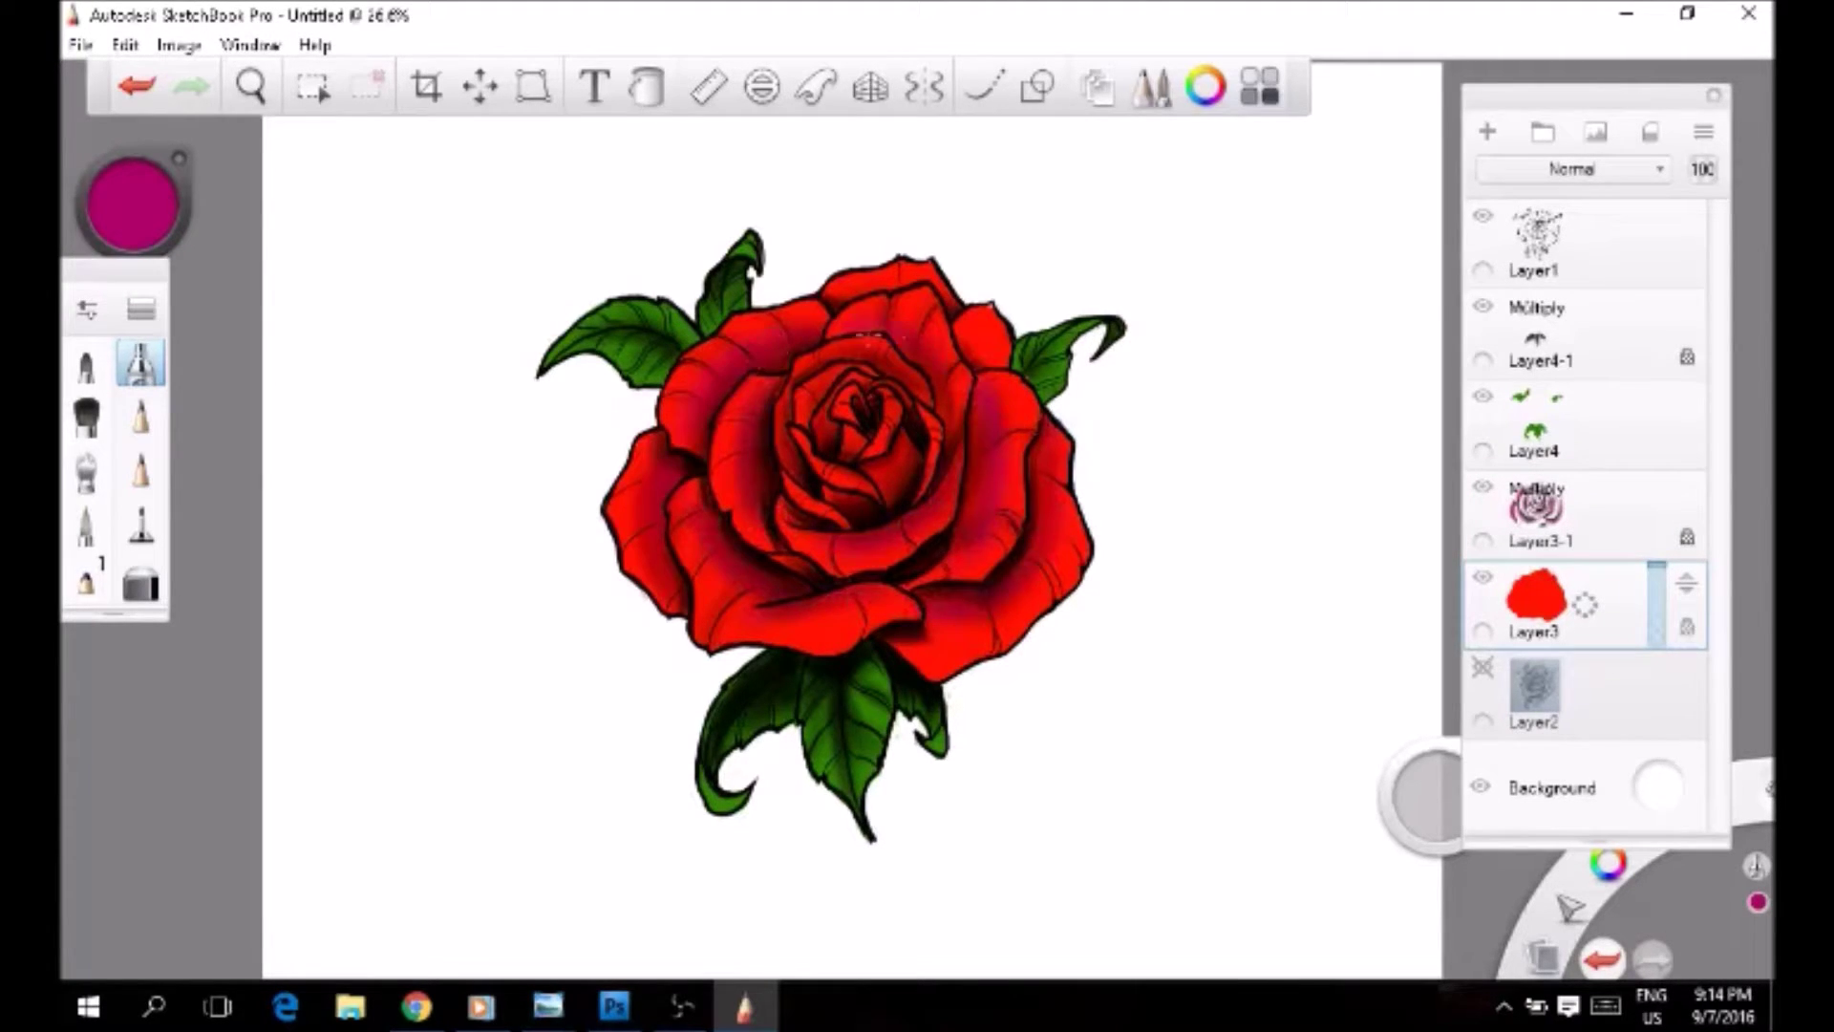
Step: Airbrush light pink highlights onto the outer and inner petals on Layer3
{"action": "left_click", "coordinate": [131, 203]}
{"action": "left_click", "coordinate": [162, 220]}
{"action": "left_click_drag", "start_coordinate": [660, 439], "coordinate": [631, 592]}
{"action": "mouse_move", "coordinate": [807, 635]}
{"action": "left_mouse_down"}
{"action": "mouse_move", "coordinate": [869, 287]}
{"action": "mouse_move", "coordinate": [1022, 439]}
{"action": "mouse_move", "coordinate": [1002, 621]}
{"action": "mouse_move", "coordinate": [865, 382]}
{"action": "mouse_move", "coordinate": [730, 478]}
{"action": "mouse_move", "coordinate": [860, 545]}
{"action": "mouse_move", "coordinate": [931, 439]}
{"action": "mouse_move", "coordinate": [845, 465]}
{"action": "left_mouse_up"}
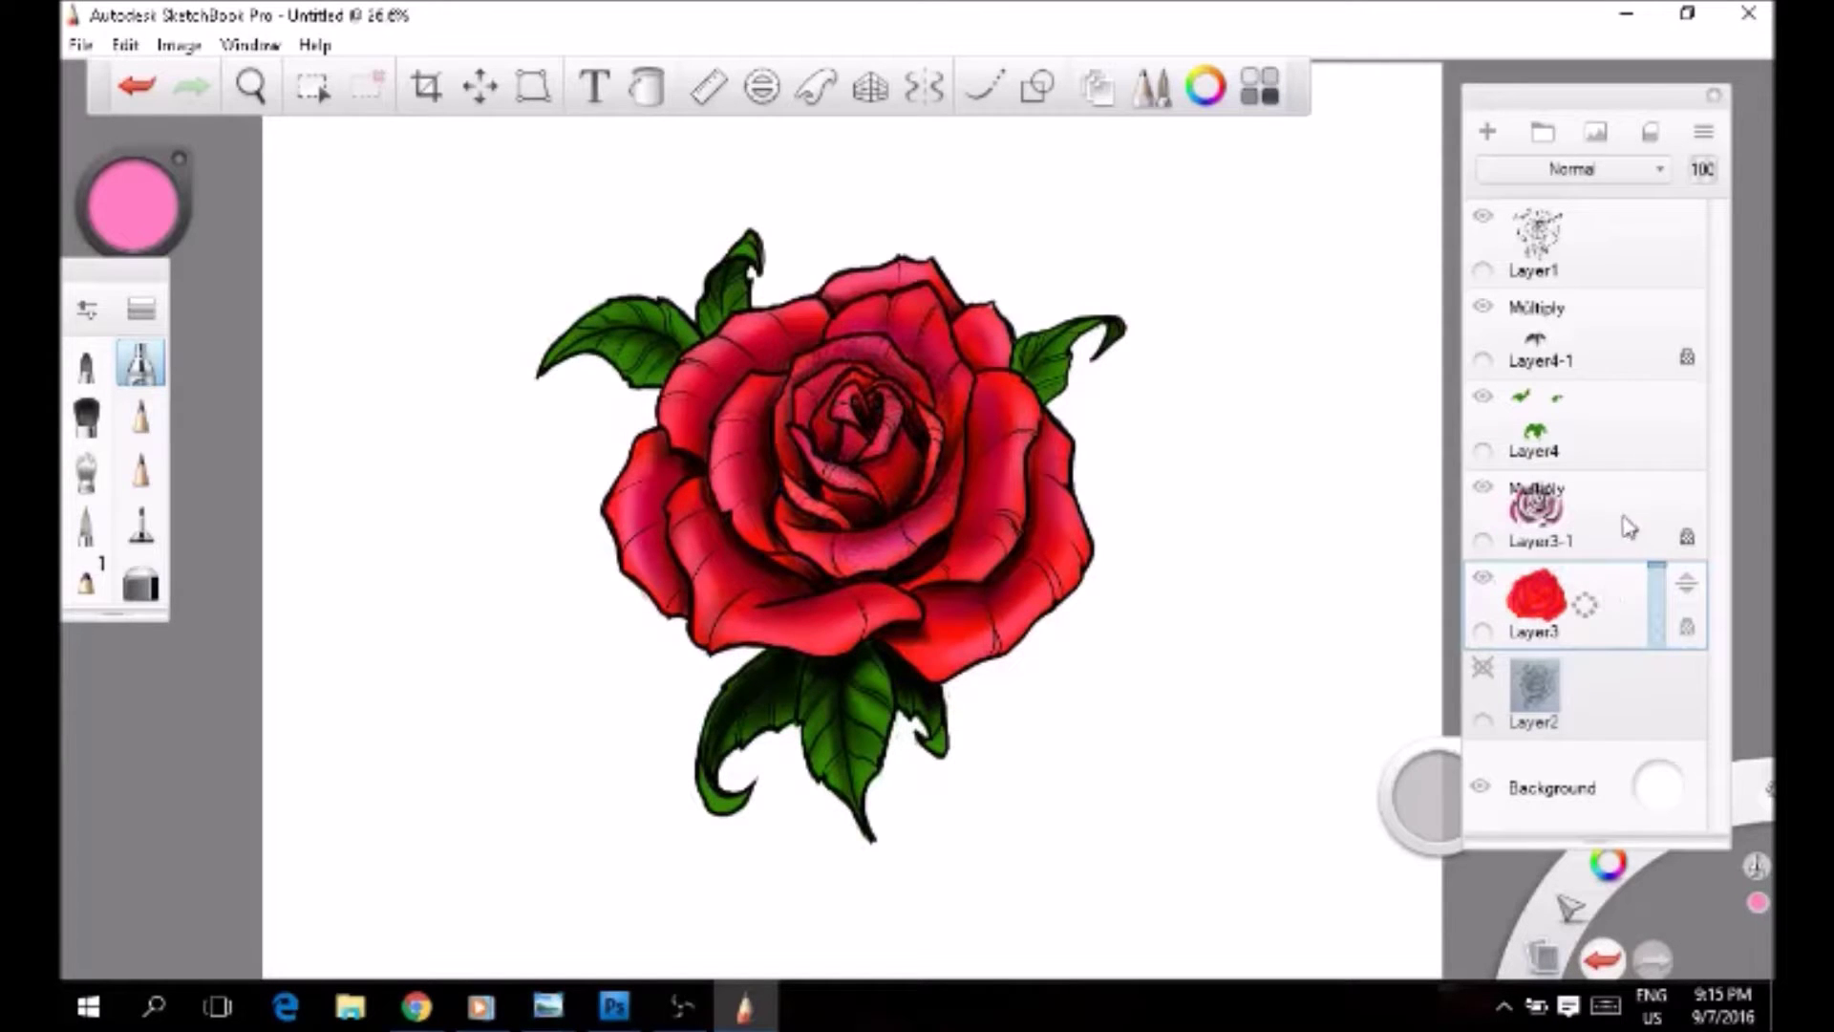
Step: Add a new layer directly above Layer4 and set its blend mode to Overlay
{"action": "left_click", "coordinate": [1604, 391]}
{"action": "left_click", "coordinate": [1487, 131]}
{"action": "left_click", "coordinate": [1571, 169]}
{"action": "left_click", "coordinate": [1538, 483]}
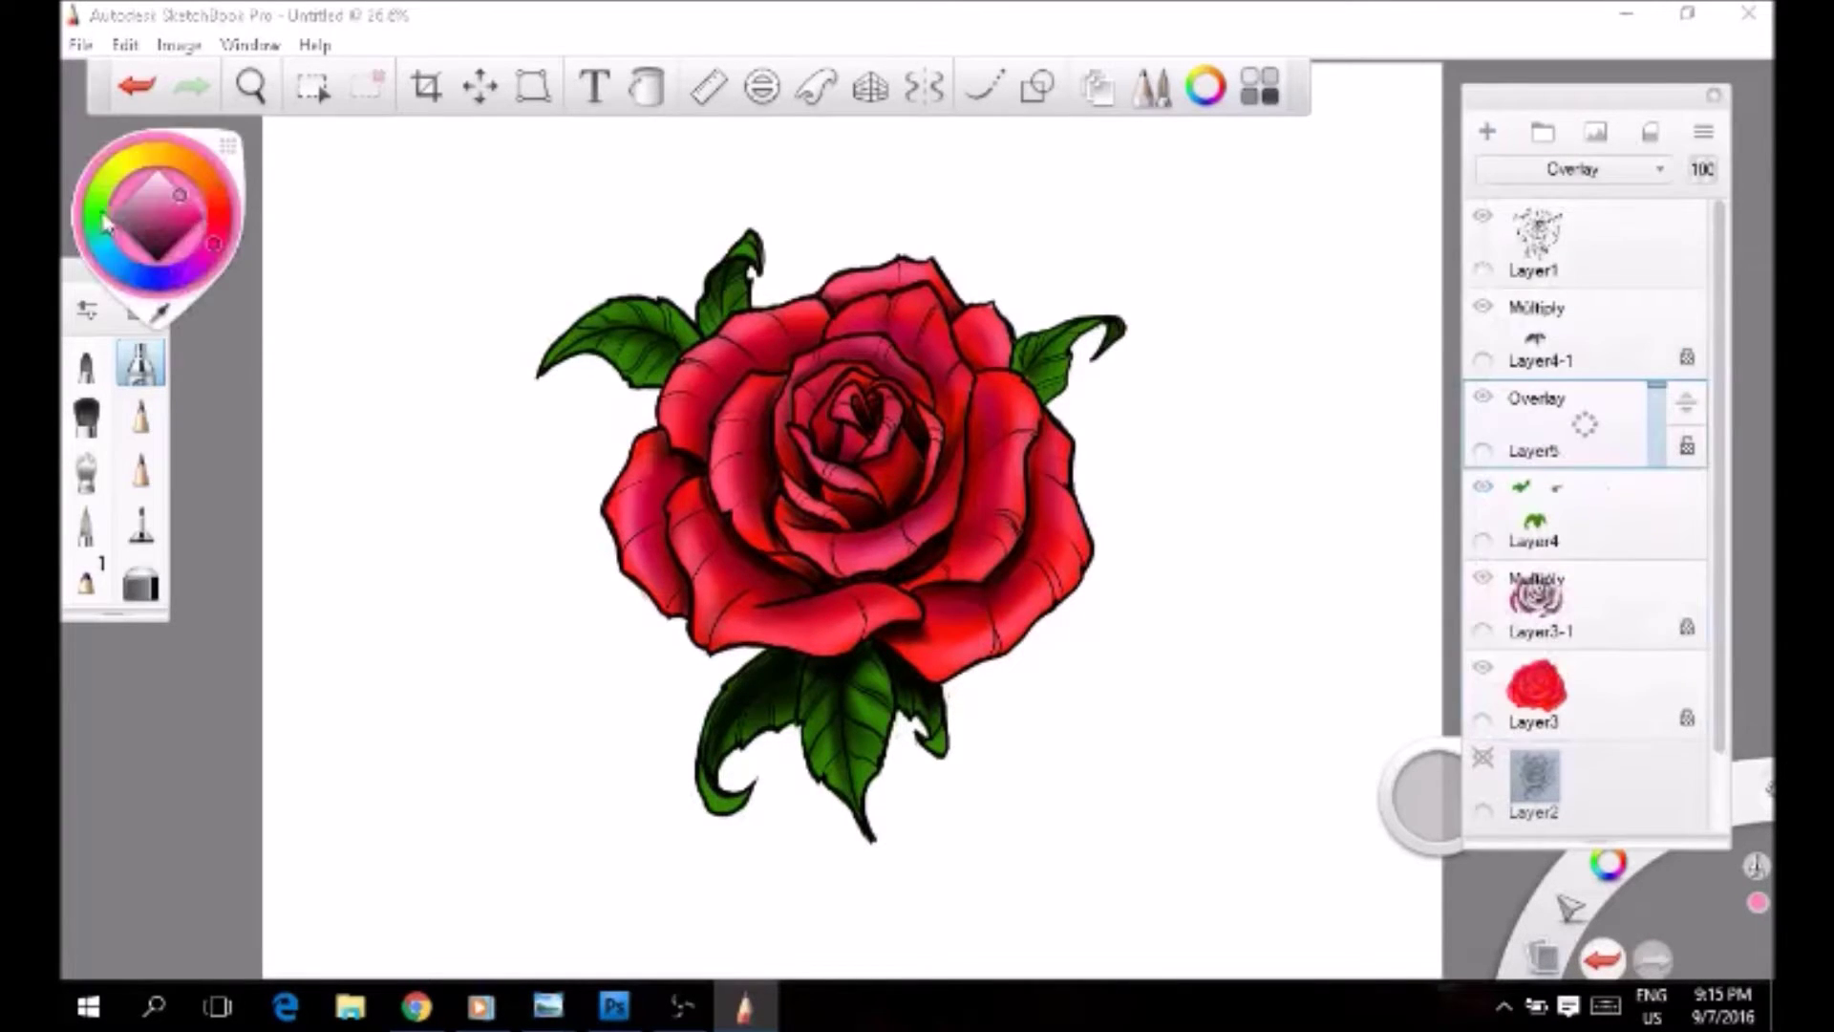
Step: Airbrush light green and pale yellow highlights over the leaves on the new Overlay layer
{"action": "left_click", "coordinate": [650, 362], "text": "alt"}
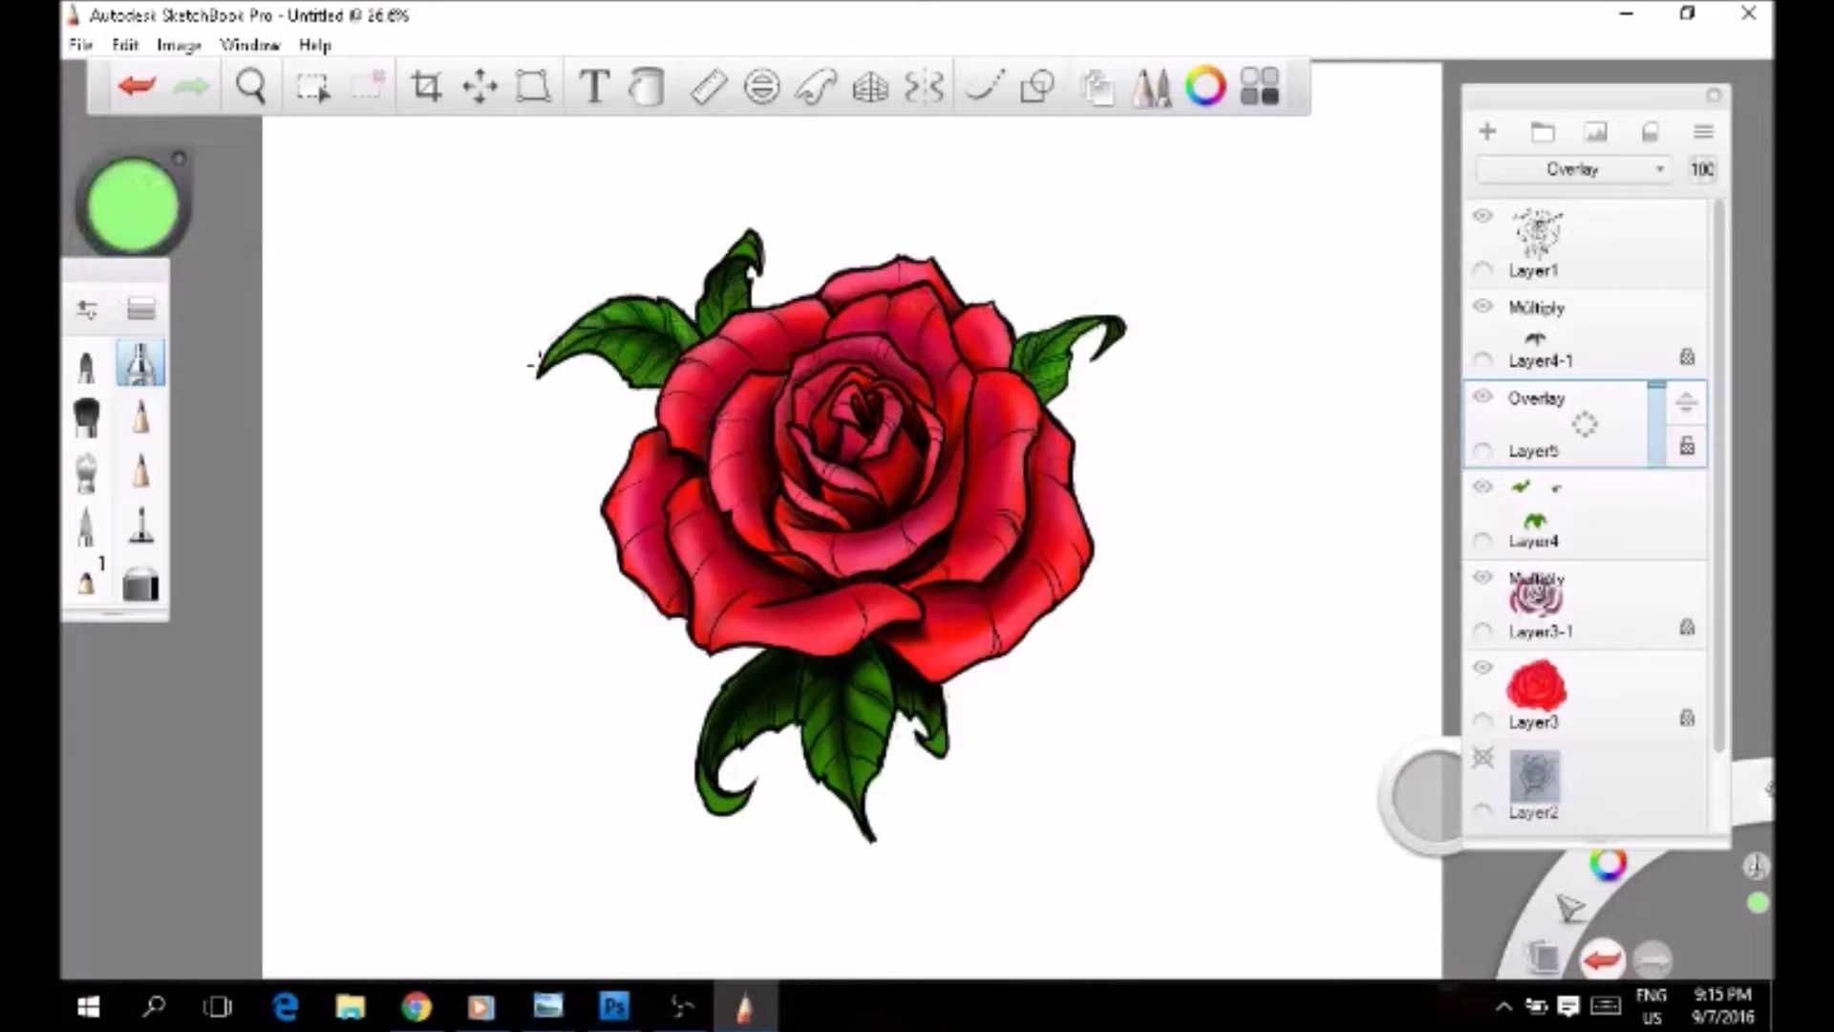
{"action": "mouse_move", "coordinate": [811, 778]}
{"action": "left_mouse_down"}
{"action": "mouse_move", "coordinate": [874, 726]}
{"action": "mouse_move", "coordinate": [931, 736]}
{"action": "left_mouse_up"}
{"action": "left_click", "coordinate": [712, 712], "text": "alt"}
{"action": "left_click_drag", "start_coordinate": [823, 764], "coordinate": [872, 707]}
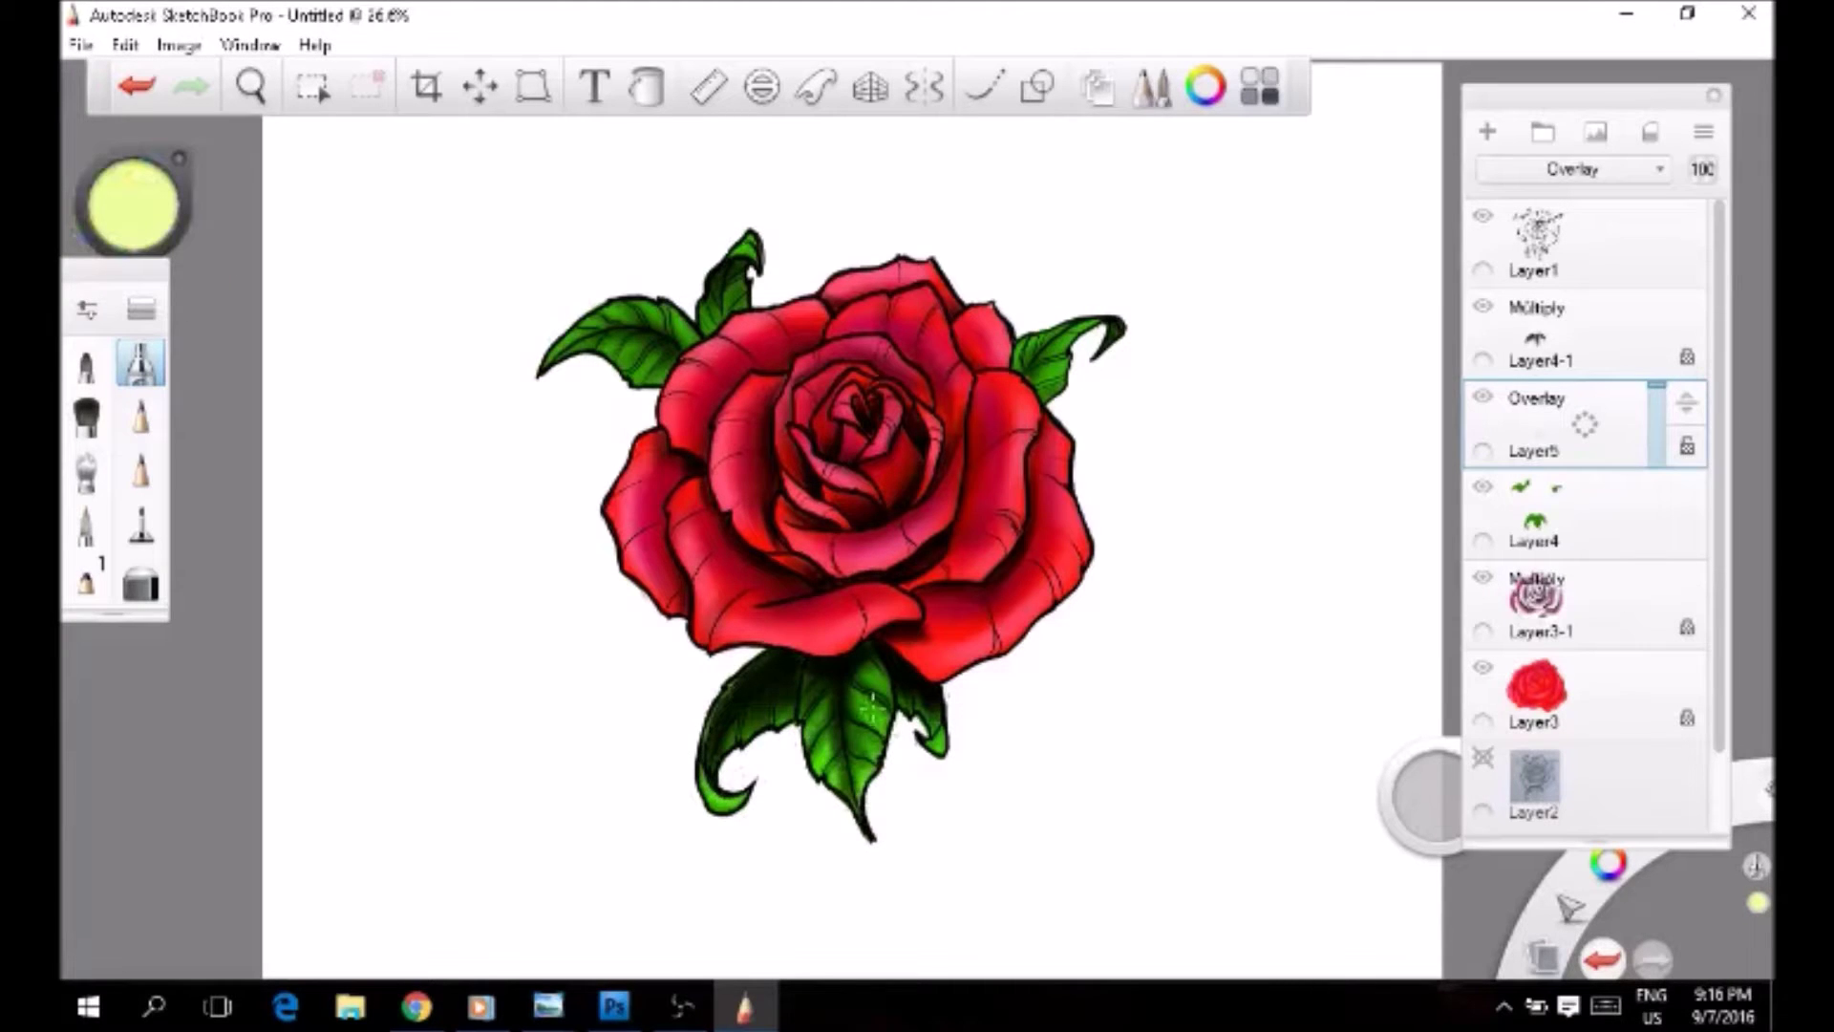
{"action": "left_click_drag", "start_coordinate": [1029, 350], "coordinate": [1076, 328]}
{"action": "mouse_move", "coordinate": [707, 316]}
{"action": "left_mouse_down"}
{"action": "mouse_move", "coordinate": [565, 329]}
{"action": "mouse_move", "coordinate": [659, 372]}
{"action": "left_mouse_up"}
{"action": "mouse_move", "coordinate": [150, 221]}
{"action": "left_mouse_down"}
{"action": "mouse_move", "coordinate": [187, 189]}
{"action": "mouse_move", "coordinate": [157, 188]}
{"action": "left_mouse_up"}
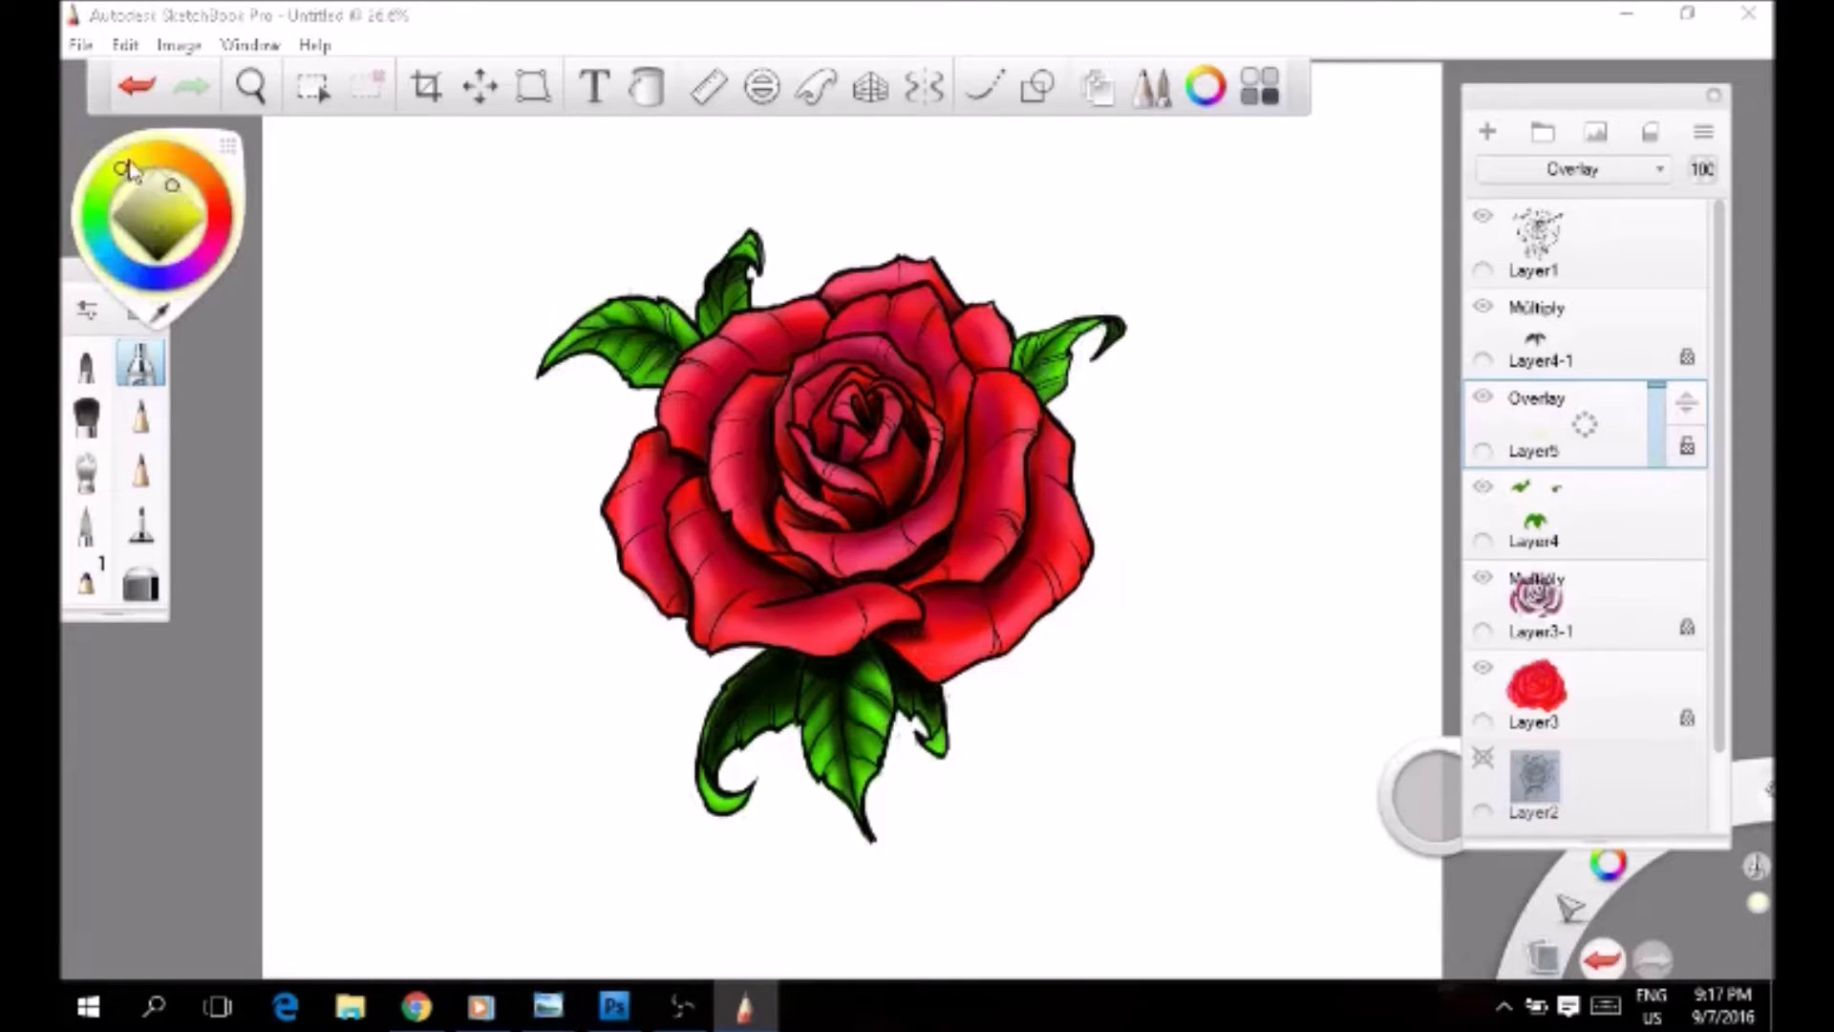
{"action": "left_click_drag", "start_coordinate": [810, 684], "coordinate": [886, 760]}
Step: Add an Overlay layer above Layer3-1 and airbrush light pink highlights over the rose petals on it
{"action": "left_click", "coordinate": [1536, 687]}
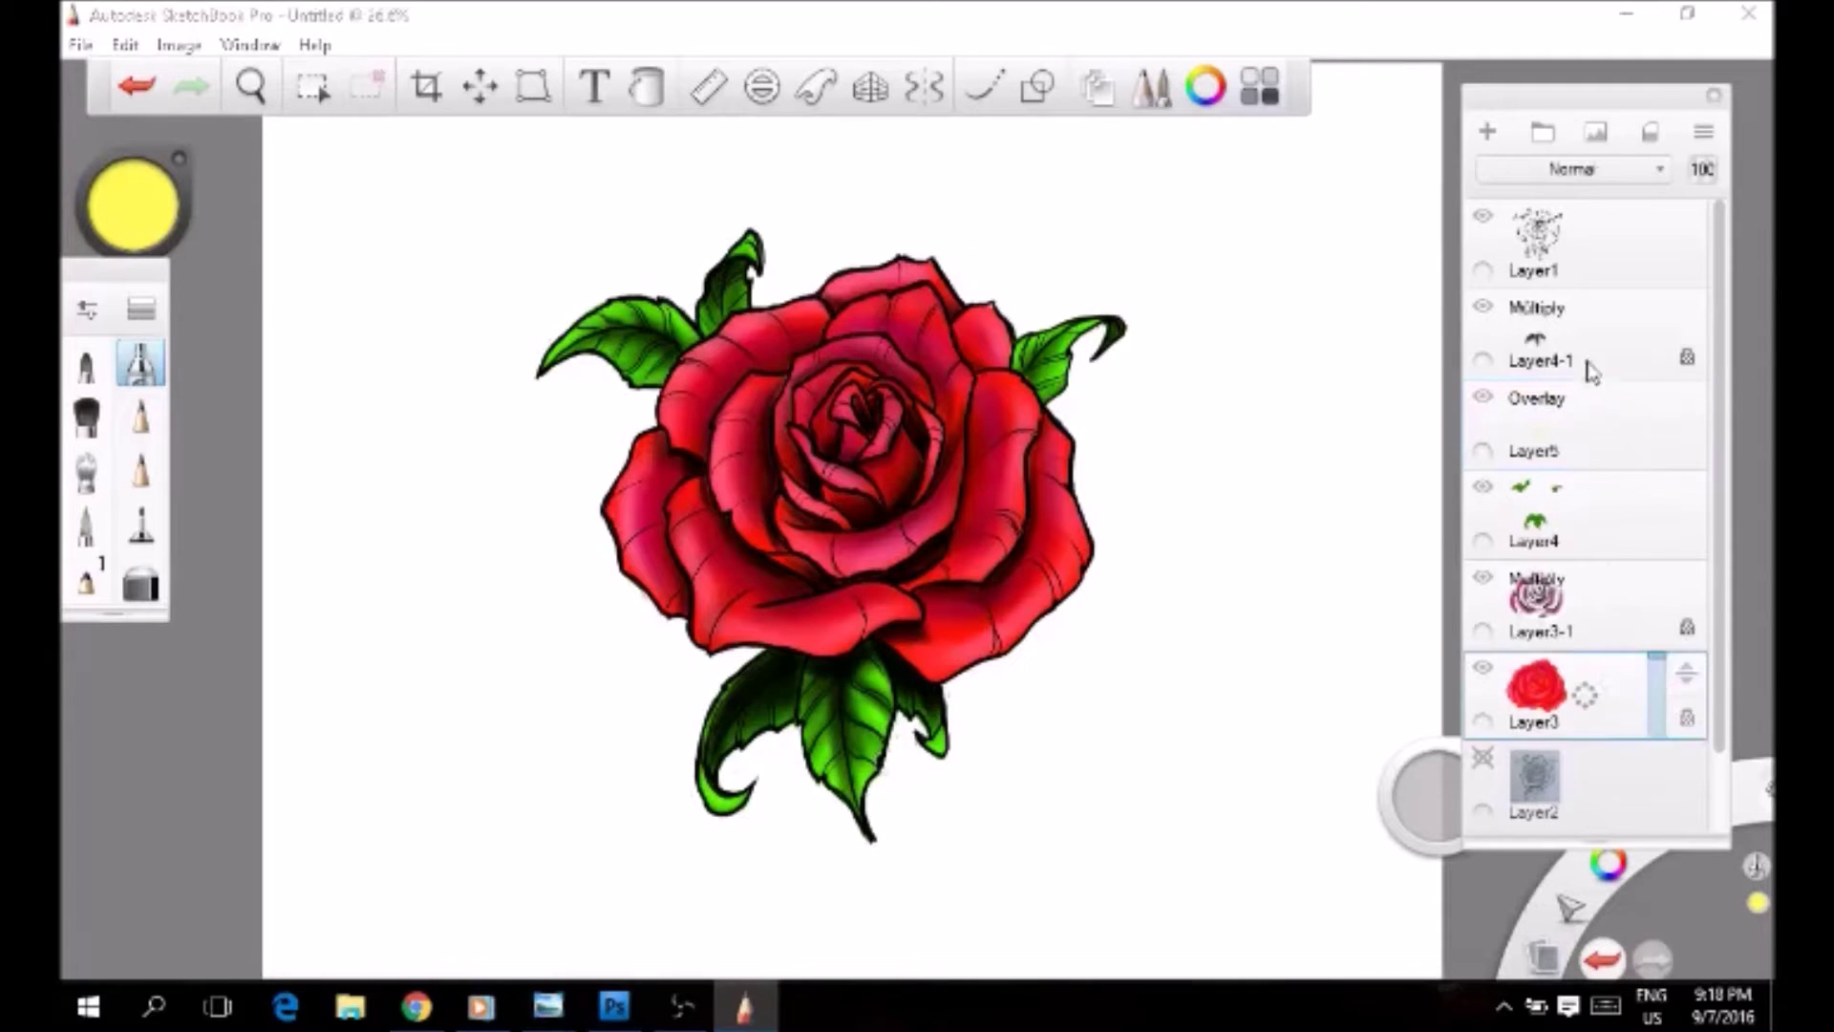
{"action": "left_click", "coordinate": [1536, 605]}
{"action": "left_click", "coordinate": [1487, 131]}
{"action": "left_click", "coordinate": [177, 196]}
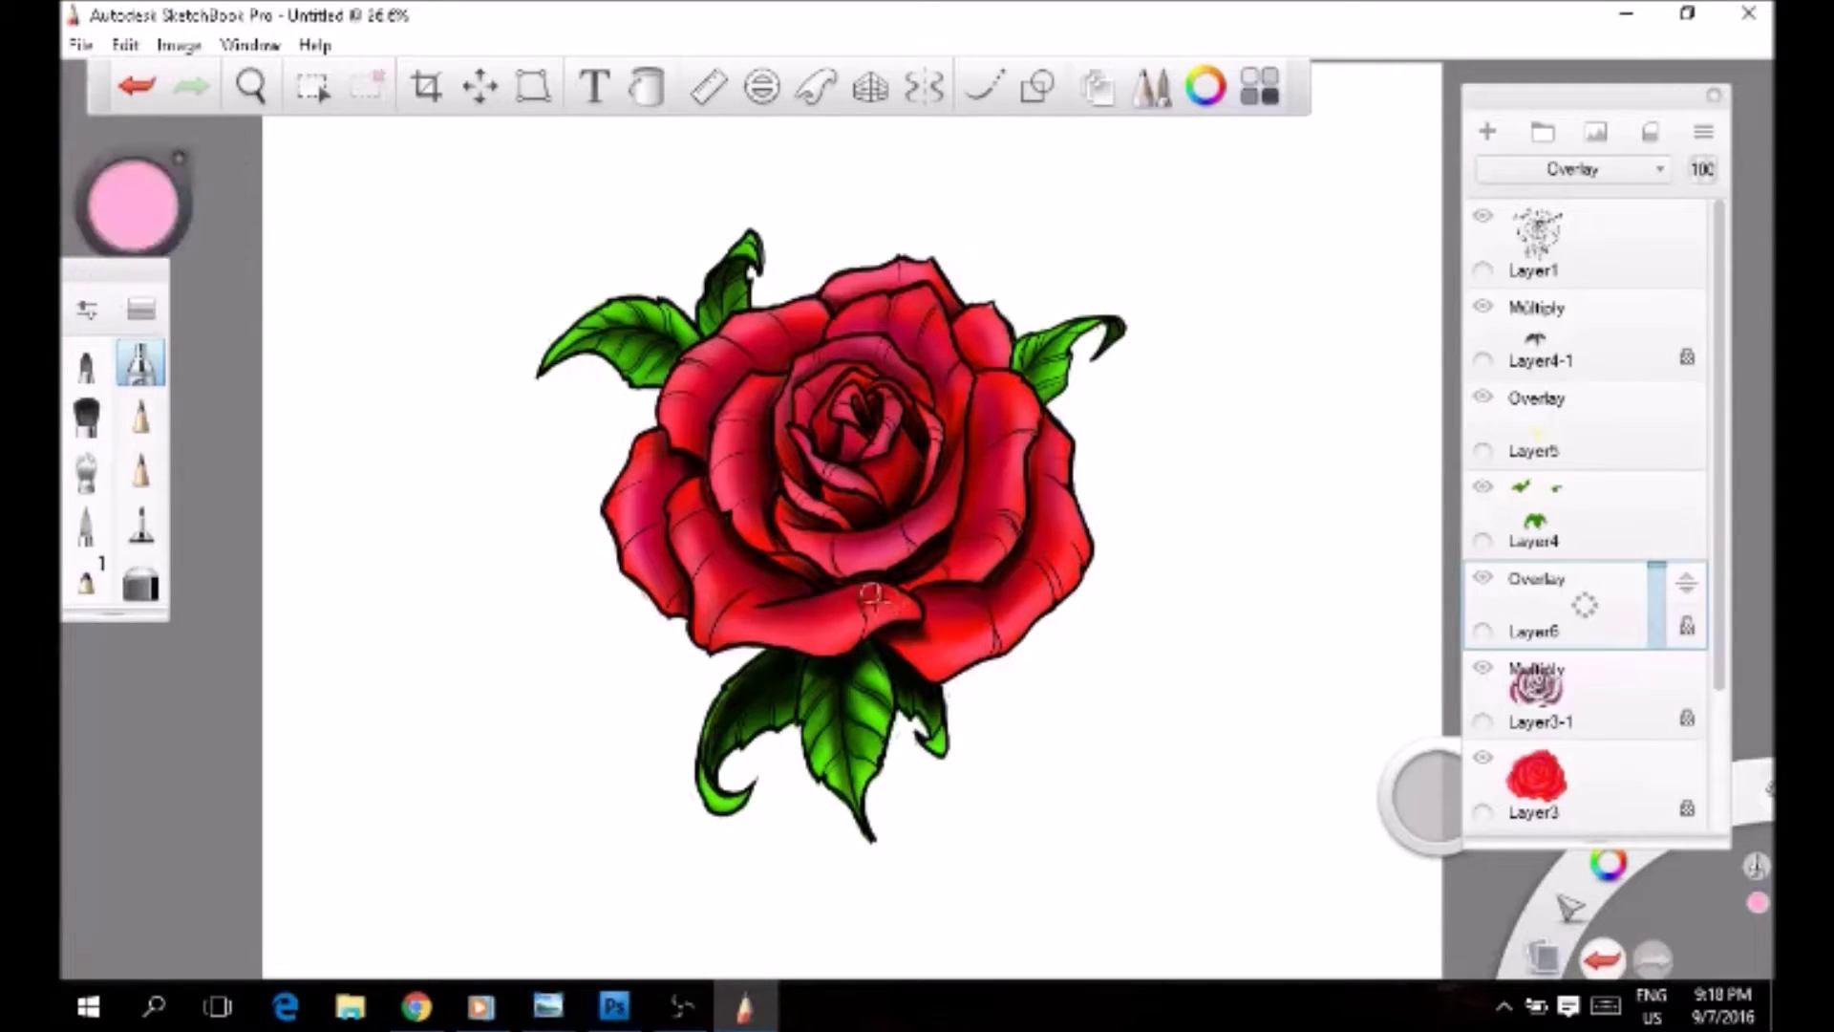
{"action": "mouse_move", "coordinate": [745, 607]}
{"action": "left_mouse_down"}
{"action": "mouse_move", "coordinate": [664, 572]}
{"action": "mouse_move", "coordinate": [650, 484]}
{"action": "mouse_move", "coordinate": [693, 380]}
{"action": "mouse_move", "coordinate": [841, 289]}
{"action": "left_mouse_up"}
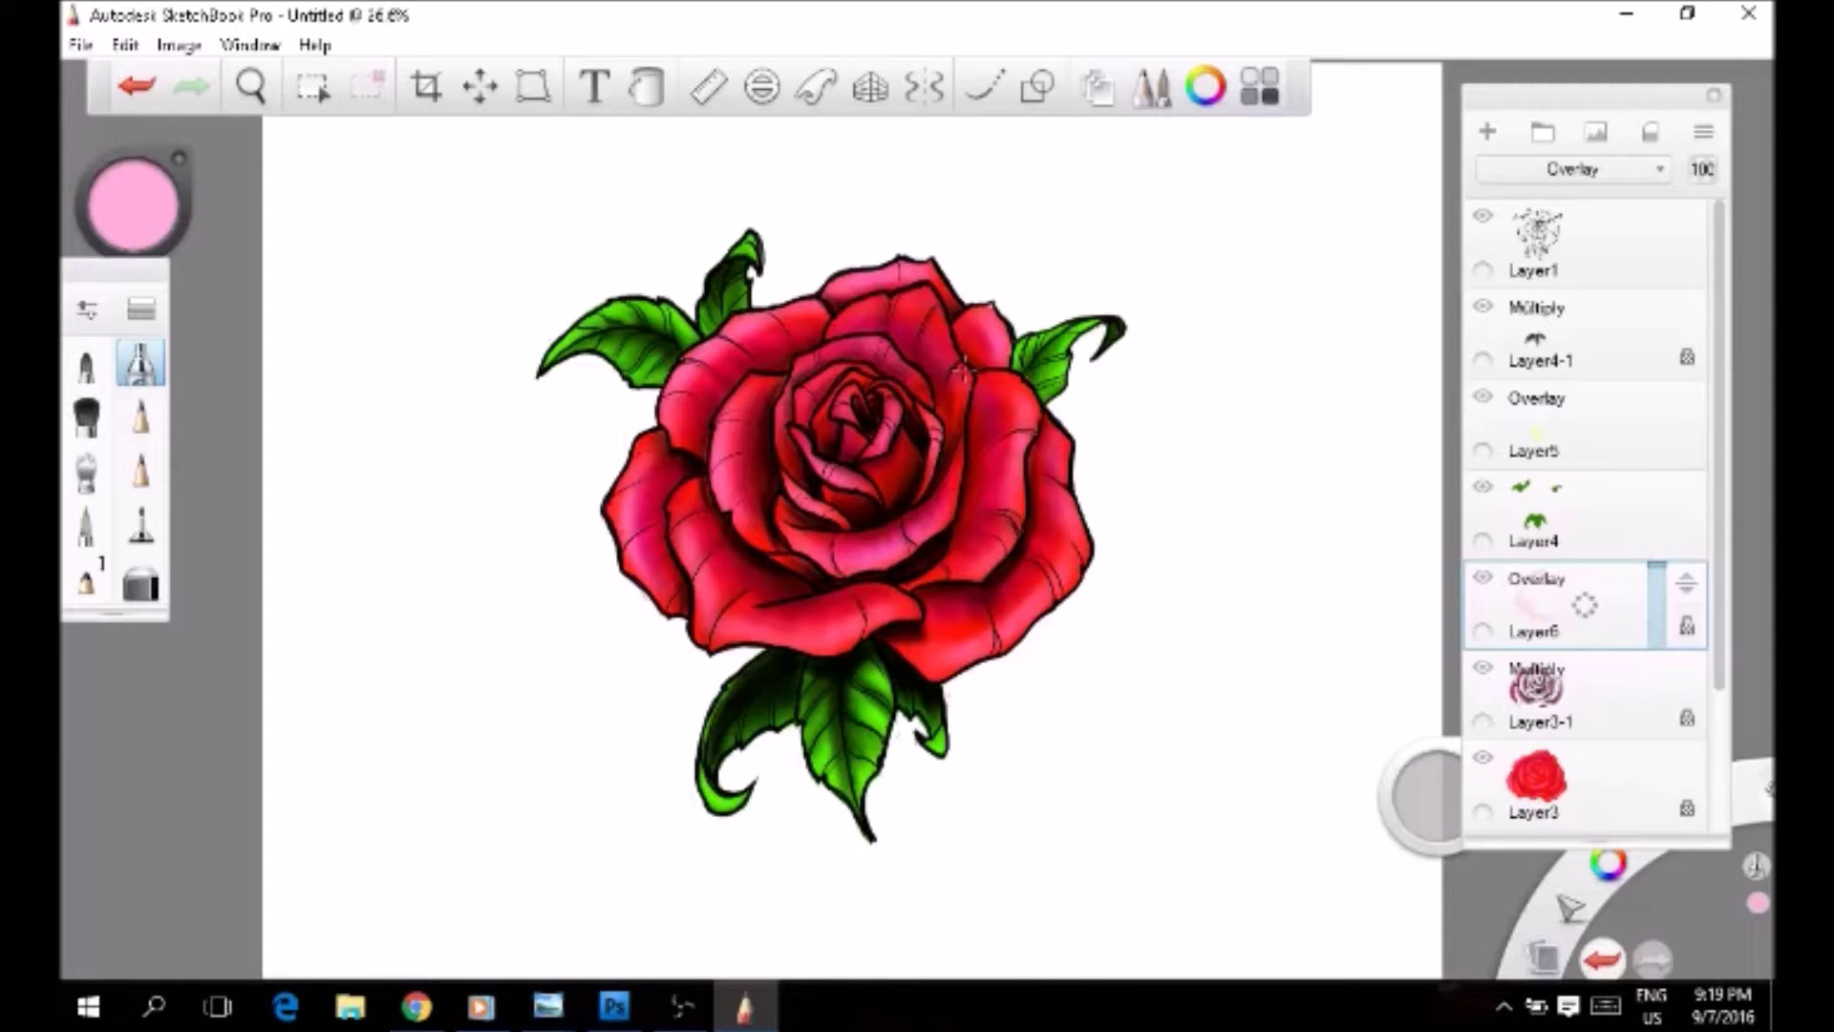
Step: Airbrush very pale pink highlights onto the outer and inner petals on Layer3
{"action": "left_click", "coordinate": [1601, 750]}
{"action": "left_click_drag", "start_coordinate": [134, 205], "coordinate": [134, 167]}
{"action": "mouse_move", "coordinate": [611, 440]}
{"action": "left_mouse_down"}
{"action": "mouse_move", "coordinate": [683, 506]}
{"action": "mouse_move", "coordinate": [978, 672]}
{"action": "mouse_move", "coordinate": [1012, 401]}
{"action": "mouse_move", "coordinate": [936, 272]}
{"action": "mouse_move", "coordinate": [945, 456]}
{"action": "left_mouse_up"}
{"action": "mouse_move", "coordinate": [865, 413]}
{"action": "left_mouse_down"}
{"action": "mouse_move", "coordinate": [822, 409]}
{"action": "mouse_move", "coordinate": [862, 406]}
{"action": "left_mouse_up"}
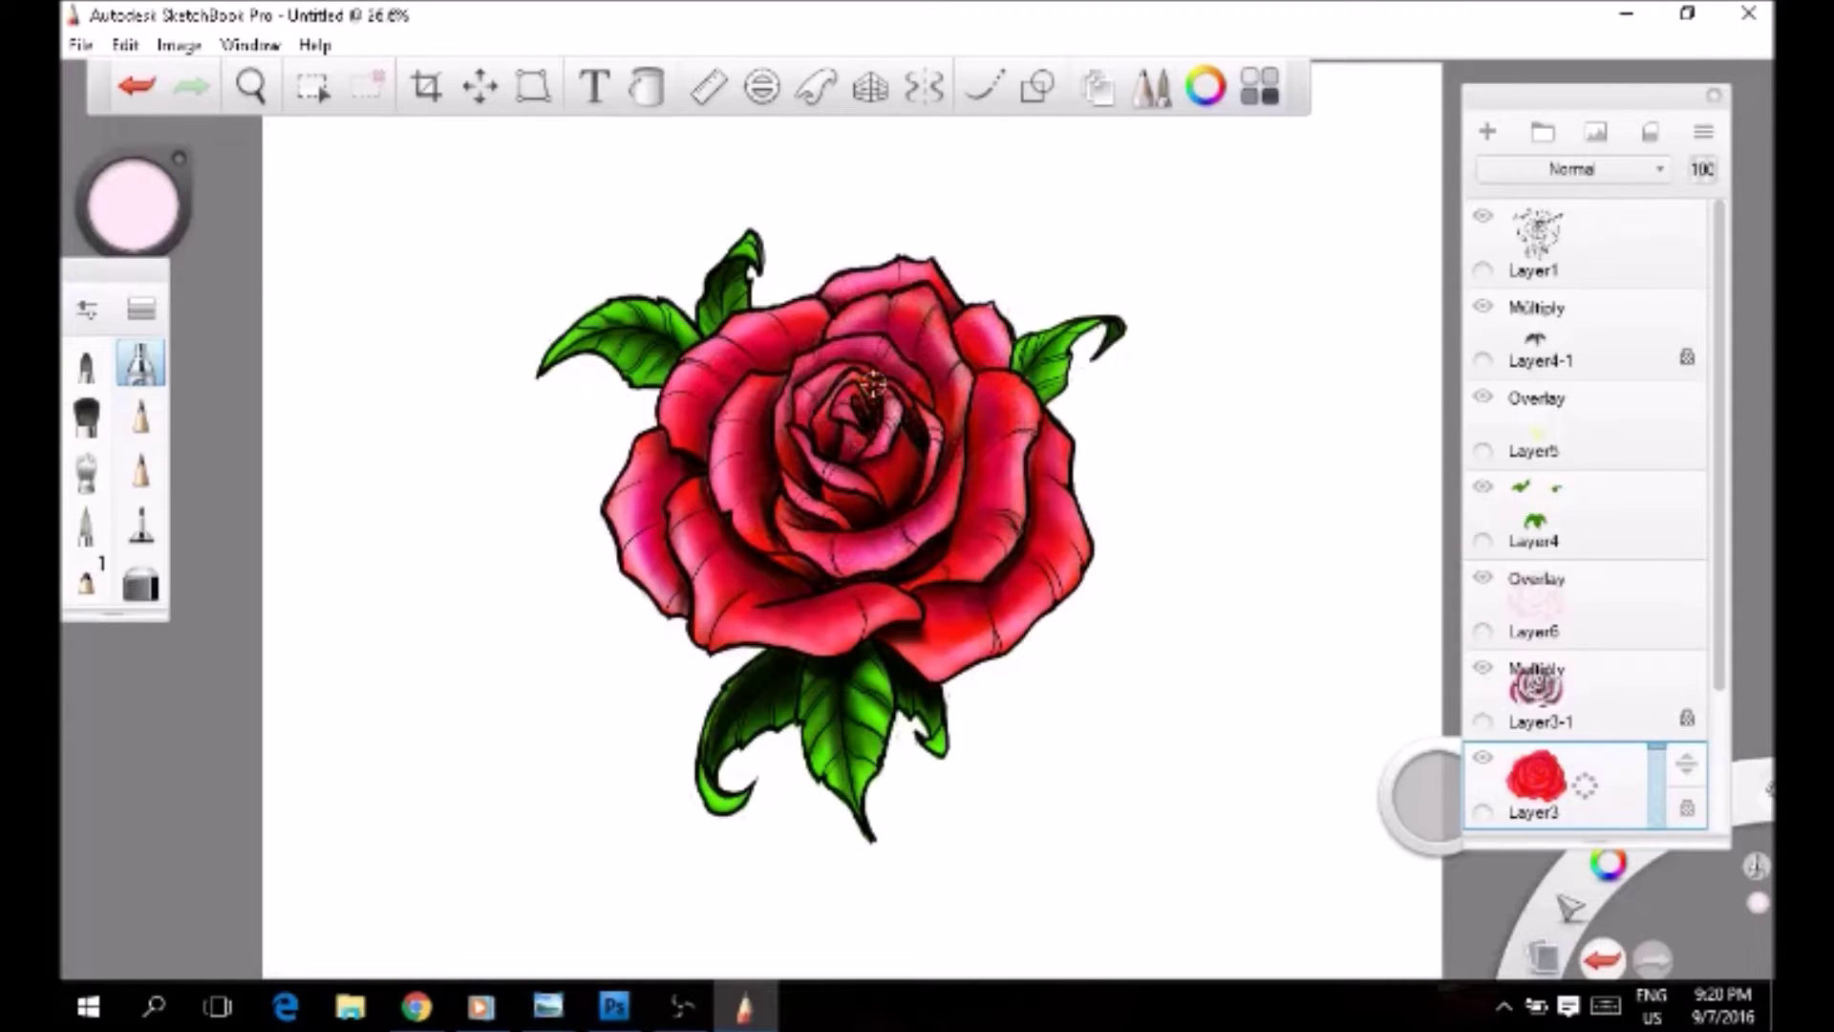
Step: Brighten the rose's left petals with pale pink, trying Layer6 below Layer3-1 and moving it back above
{"action": "left_click_drag", "start_coordinate": [134, 206], "coordinate": [134, 187]}
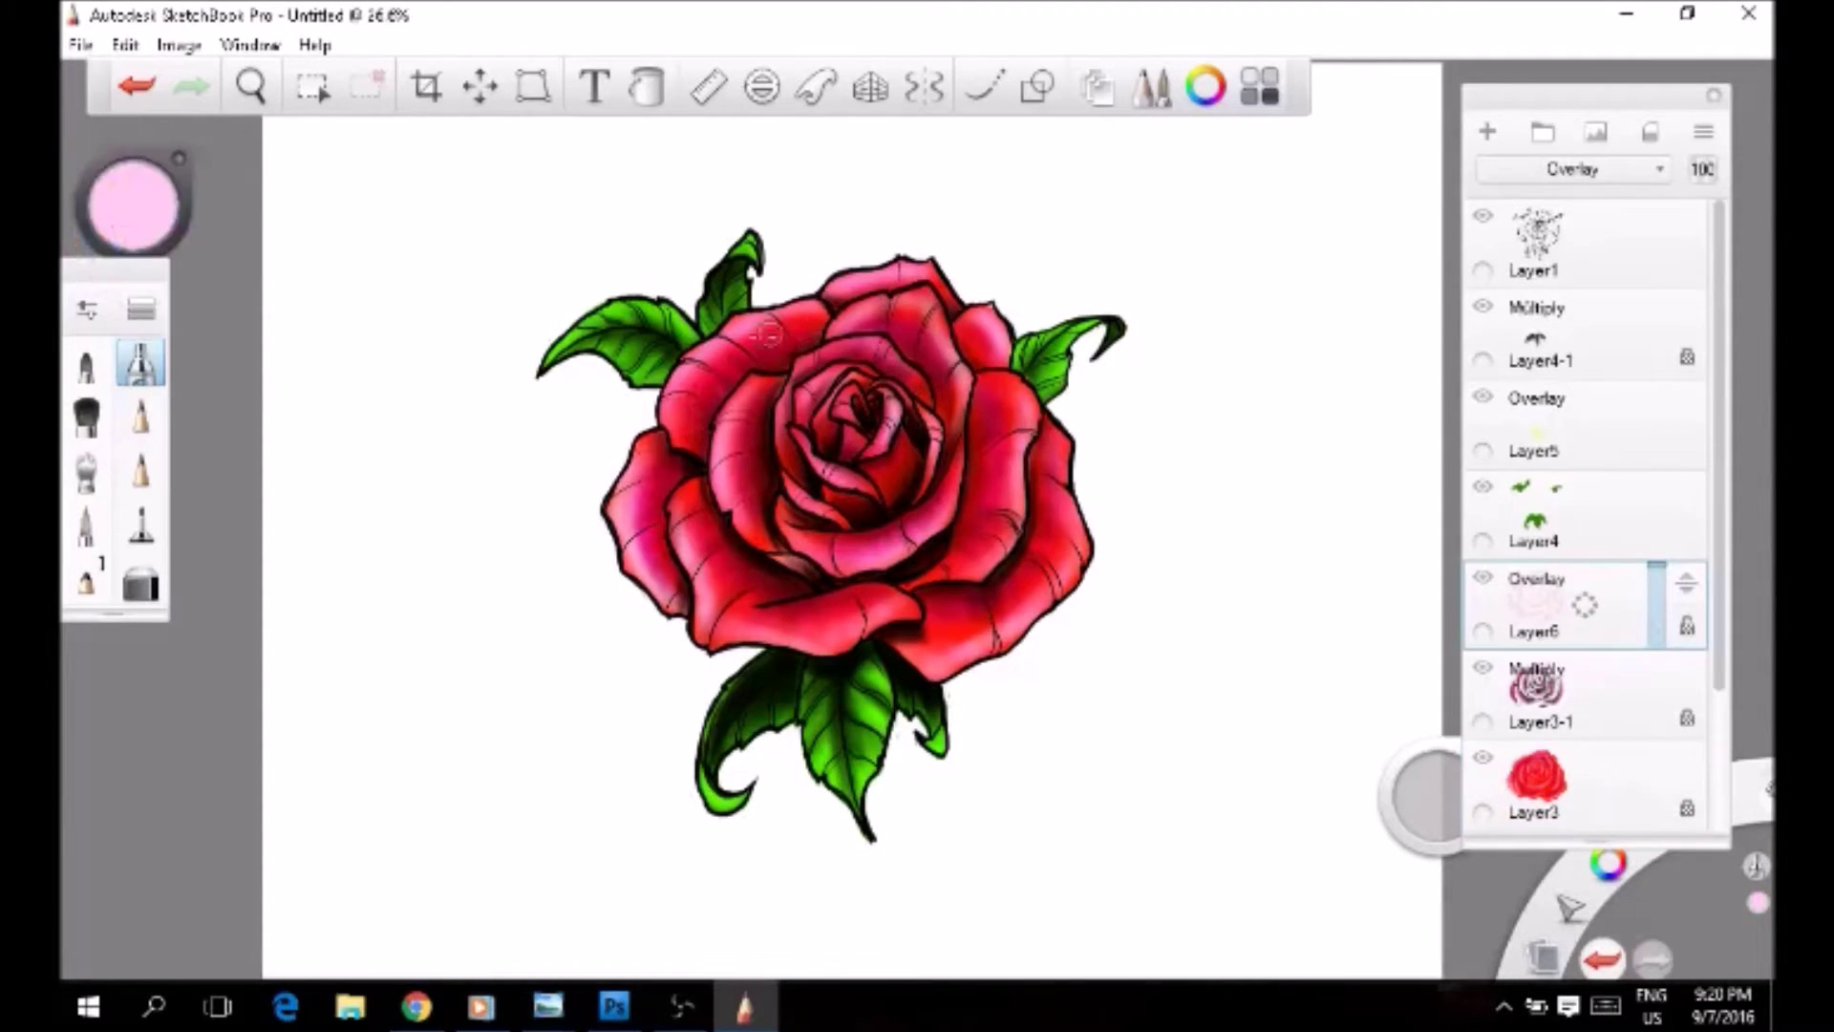
{"action": "left_click_drag", "start_coordinate": [1619, 633], "coordinate": [1678, 675]}
{"action": "left_click", "coordinate": [683, 527], "text": "alt"}
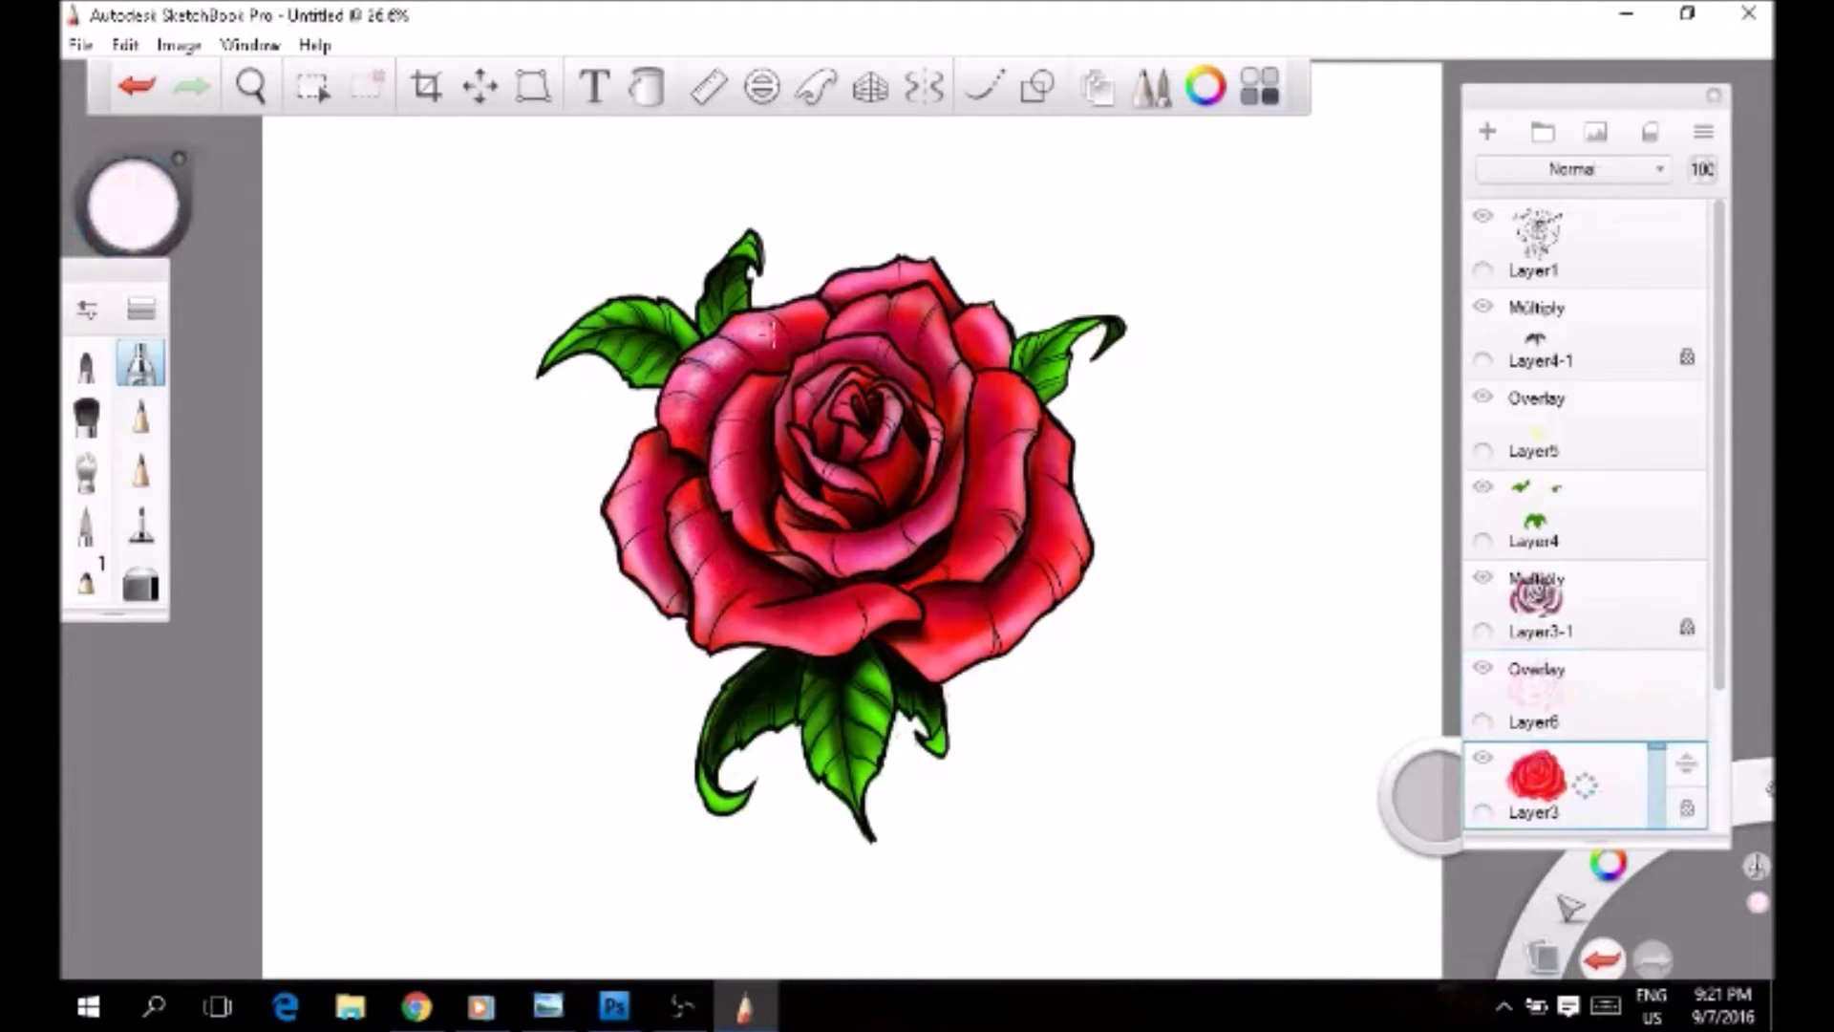
{"action": "mouse_move", "coordinate": [1683, 680]}
{"action": "left_mouse_down"}
{"action": "mouse_move", "coordinate": [1684, 698]}
{"action": "mouse_move", "coordinate": [1684, 607]}
{"action": "left_mouse_up"}
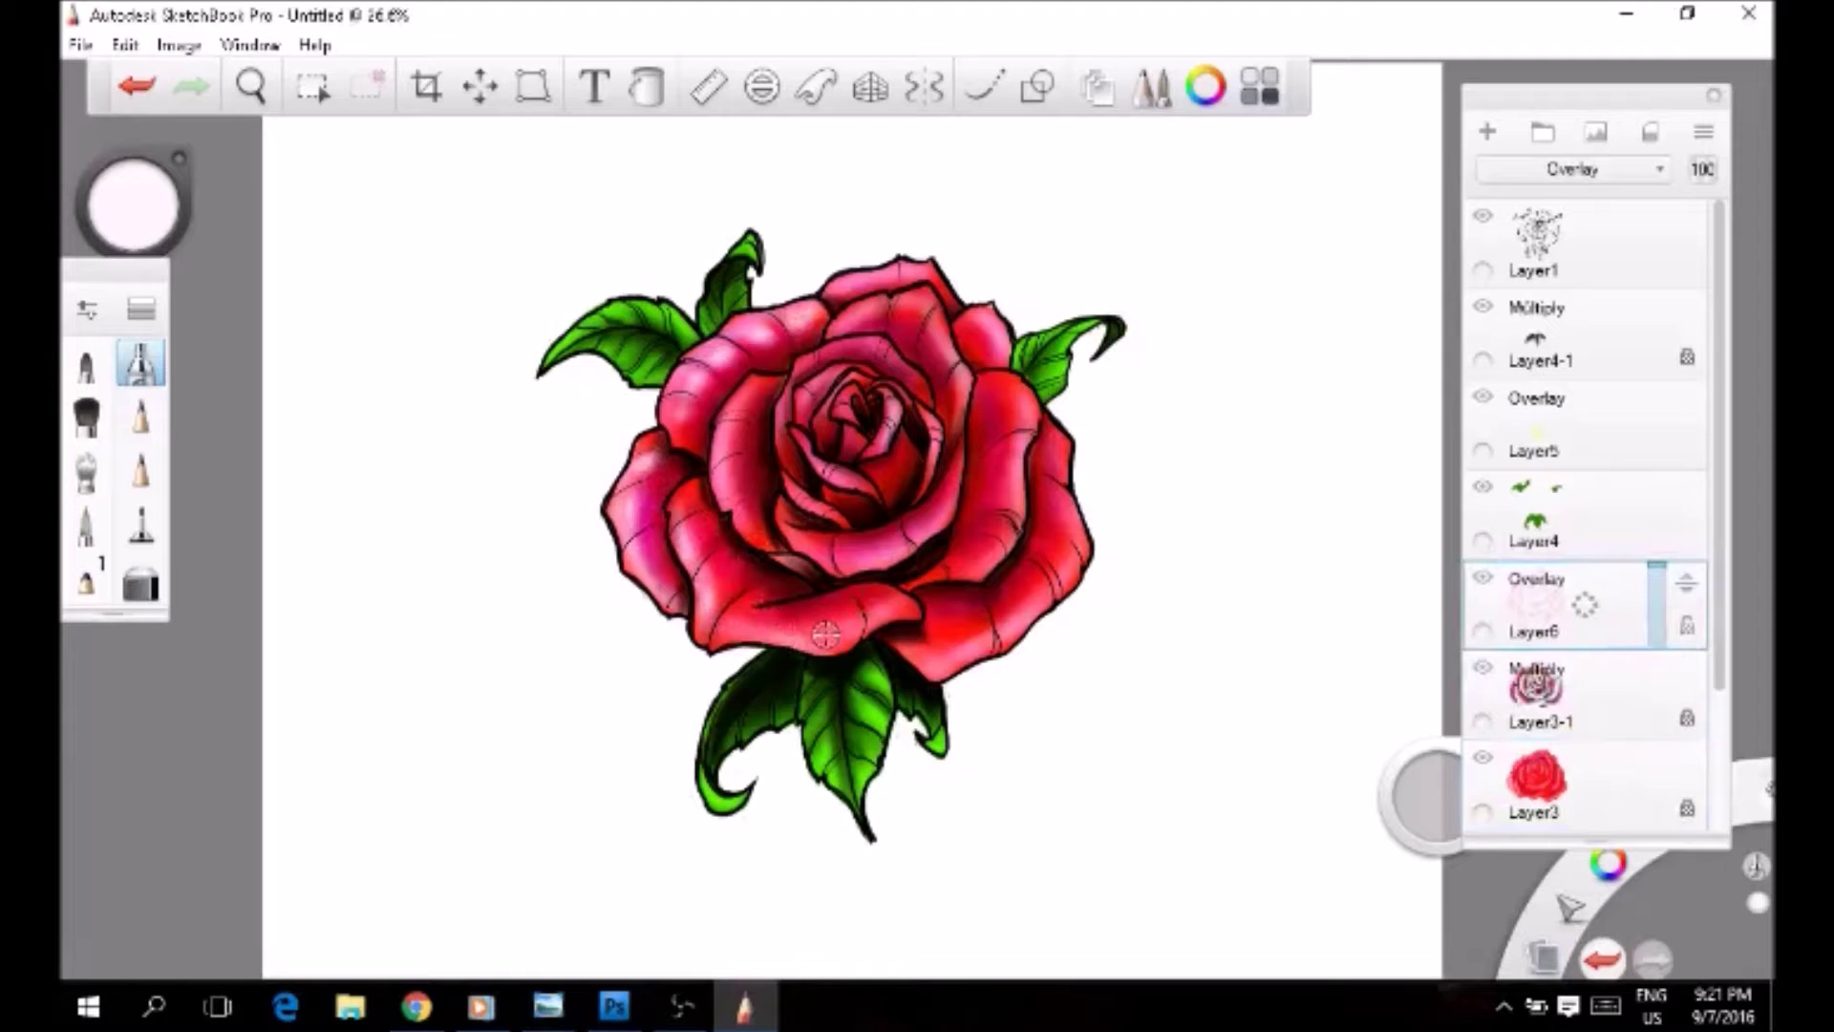
Step: Hide Layer6 and airbrush near-white highlights across the petals on Layer3
{"action": "left_click", "coordinate": [1483, 577]}
{"action": "left_click", "coordinate": [1566, 783]}
{"action": "mouse_move", "coordinate": [793, 621]}
{"action": "left_mouse_down"}
{"action": "mouse_move", "coordinate": [879, 608]}
{"action": "mouse_move", "coordinate": [1003, 478]}
{"action": "mouse_move", "coordinate": [907, 316]}
{"action": "mouse_move", "coordinate": [680, 386]}
{"action": "mouse_move", "coordinate": [692, 544]}
{"action": "mouse_move", "coordinate": [1027, 573]}
{"action": "mouse_move", "coordinate": [988, 330]}
{"action": "left_mouse_up"}
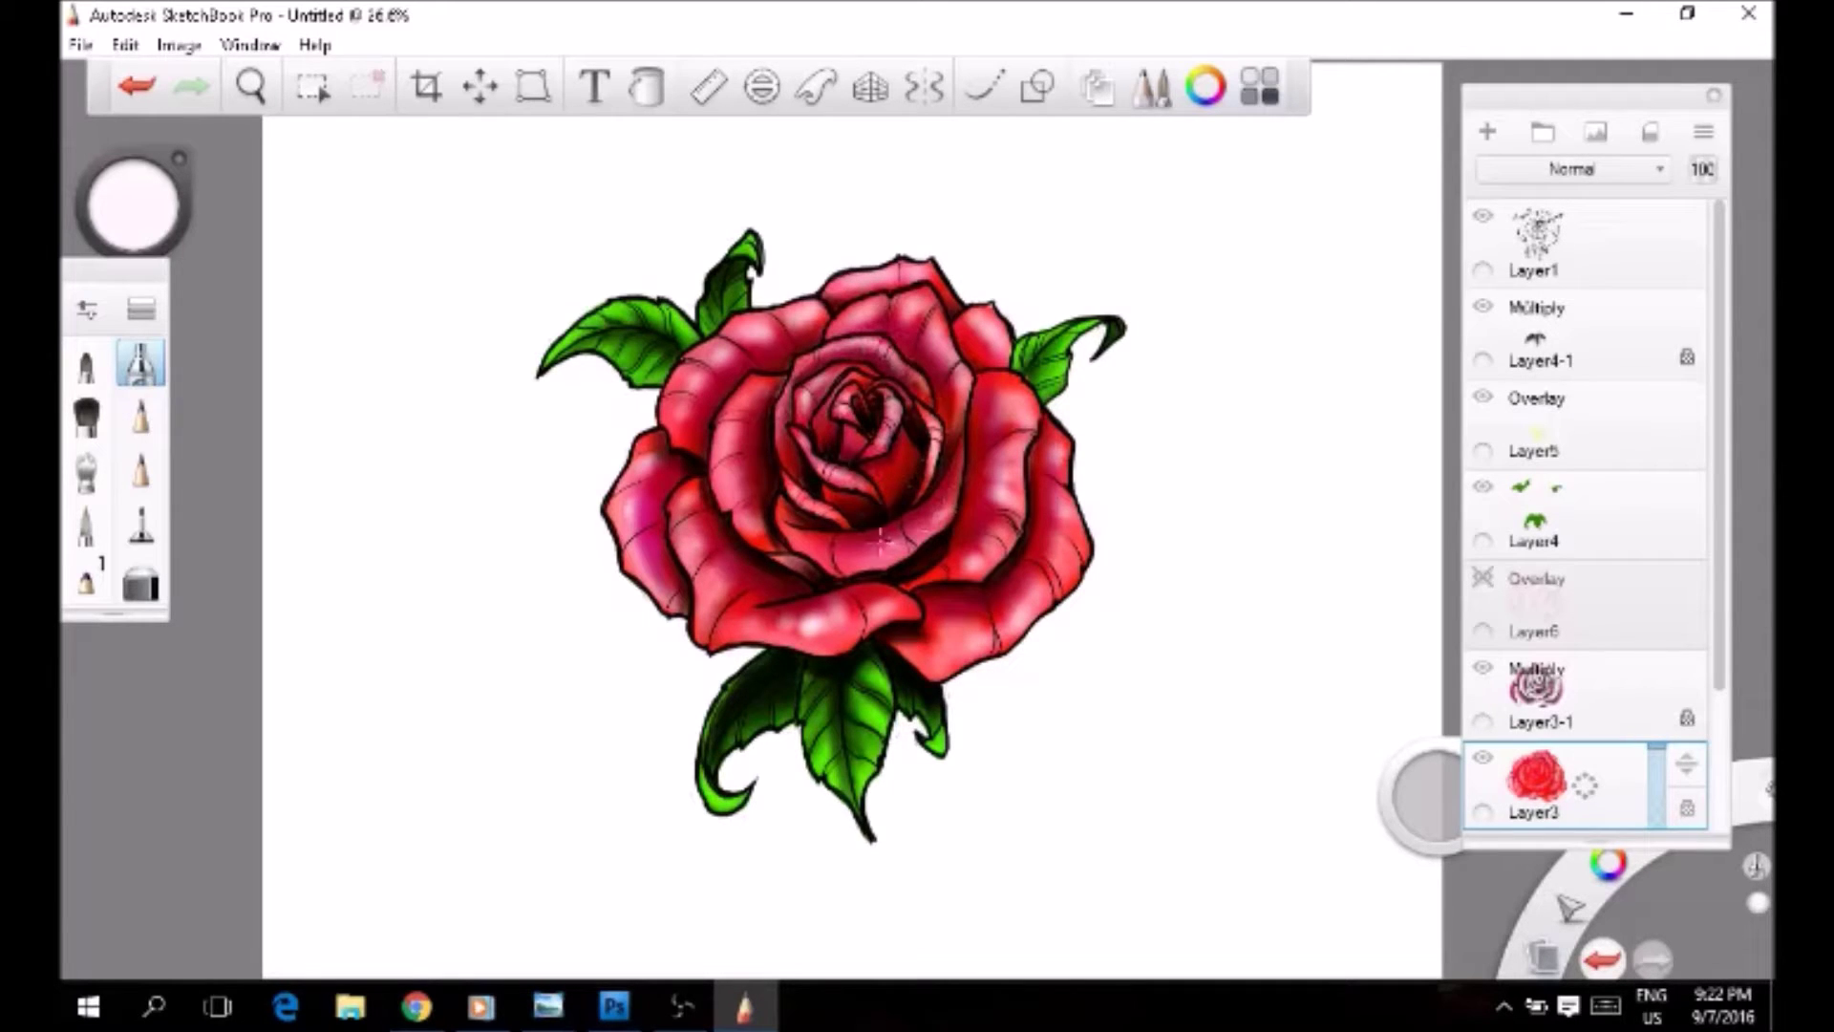
Step: Show Layer6 again and move it below Layer3-1
{"action": "left_click", "coordinate": [1482, 577]}
{"action": "left_click", "coordinate": [1567, 601]}
{"action": "left_click_drag", "start_coordinate": [1567, 601], "coordinate": [1649, 490]}
Step: Duplicate the red petal layer, Layer3
{"action": "left_click", "coordinate": [1623, 779]}
{"action": "left_click", "coordinate": [1563, 773]}
{"action": "key", "text": "ctrl+d"}
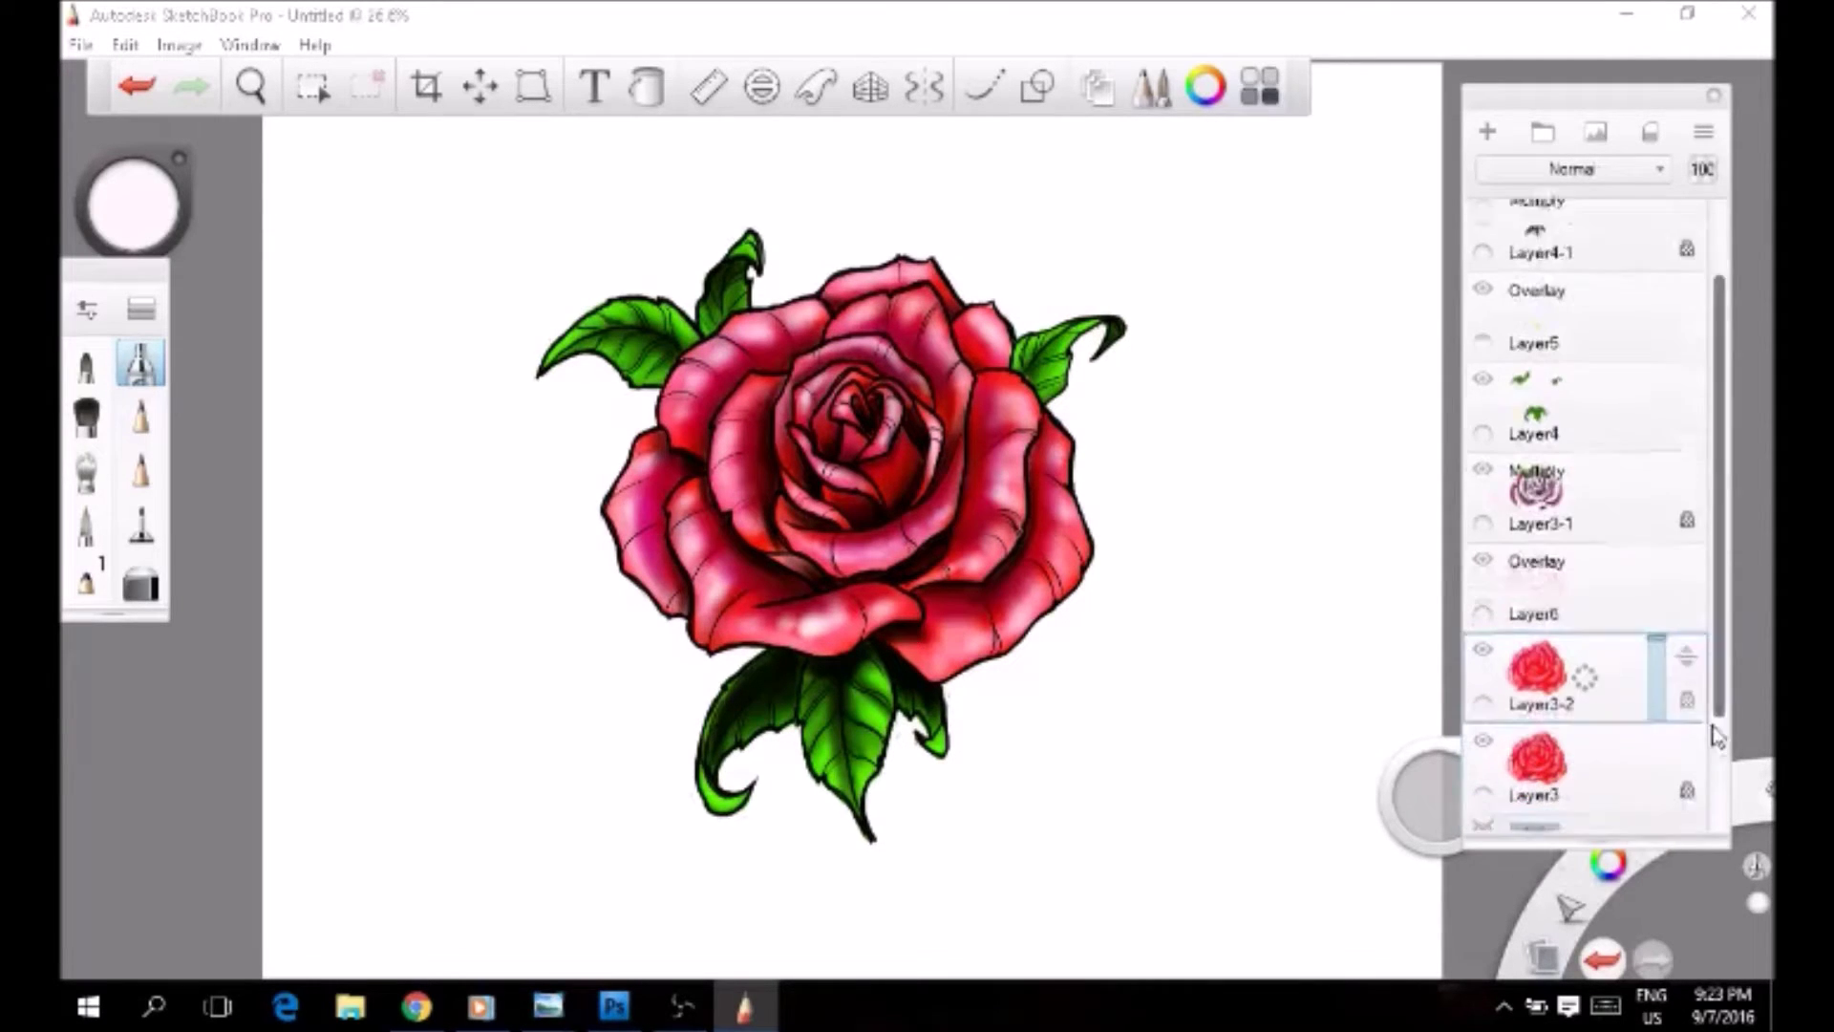
{"action": "scroll", "coordinate": [94, 503], "scroll_direction": "down", "scroll_amount": 2}
{"action": "left_click", "coordinate": [86, 468]}
{"action": "left_click_drag", "start_coordinate": [134, 205], "coordinate": [133, 182]}
{"action": "left_click_drag", "start_coordinate": [620, 516], "coordinate": [736, 401]}
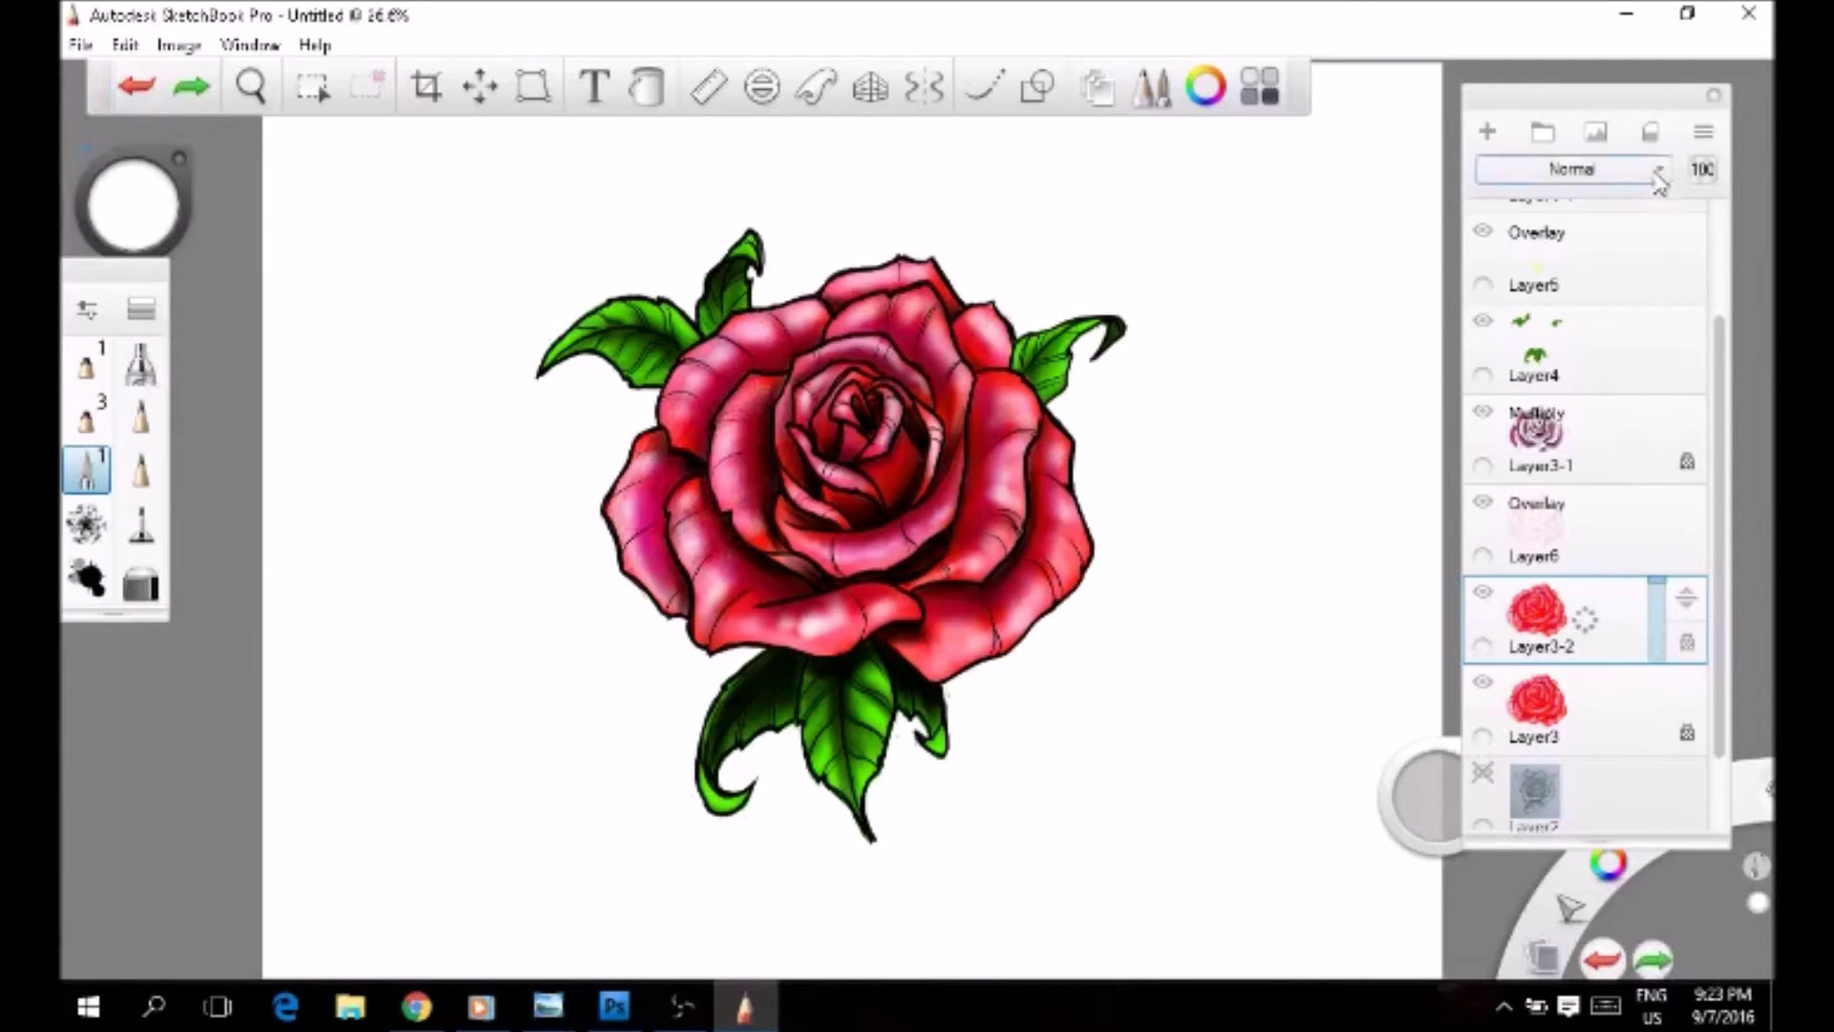
Step: Try different blend modes on the duplicated petal layer, including Lighten and Hard Light
{"action": "left_click", "coordinate": [1624, 169]}
{"action": "left_click", "coordinate": [1611, 262]}
{"action": "left_click", "coordinate": [1623, 170]}
{"action": "left_click", "coordinate": [1604, 290]}
{"action": "left_click", "coordinate": [1624, 169]}
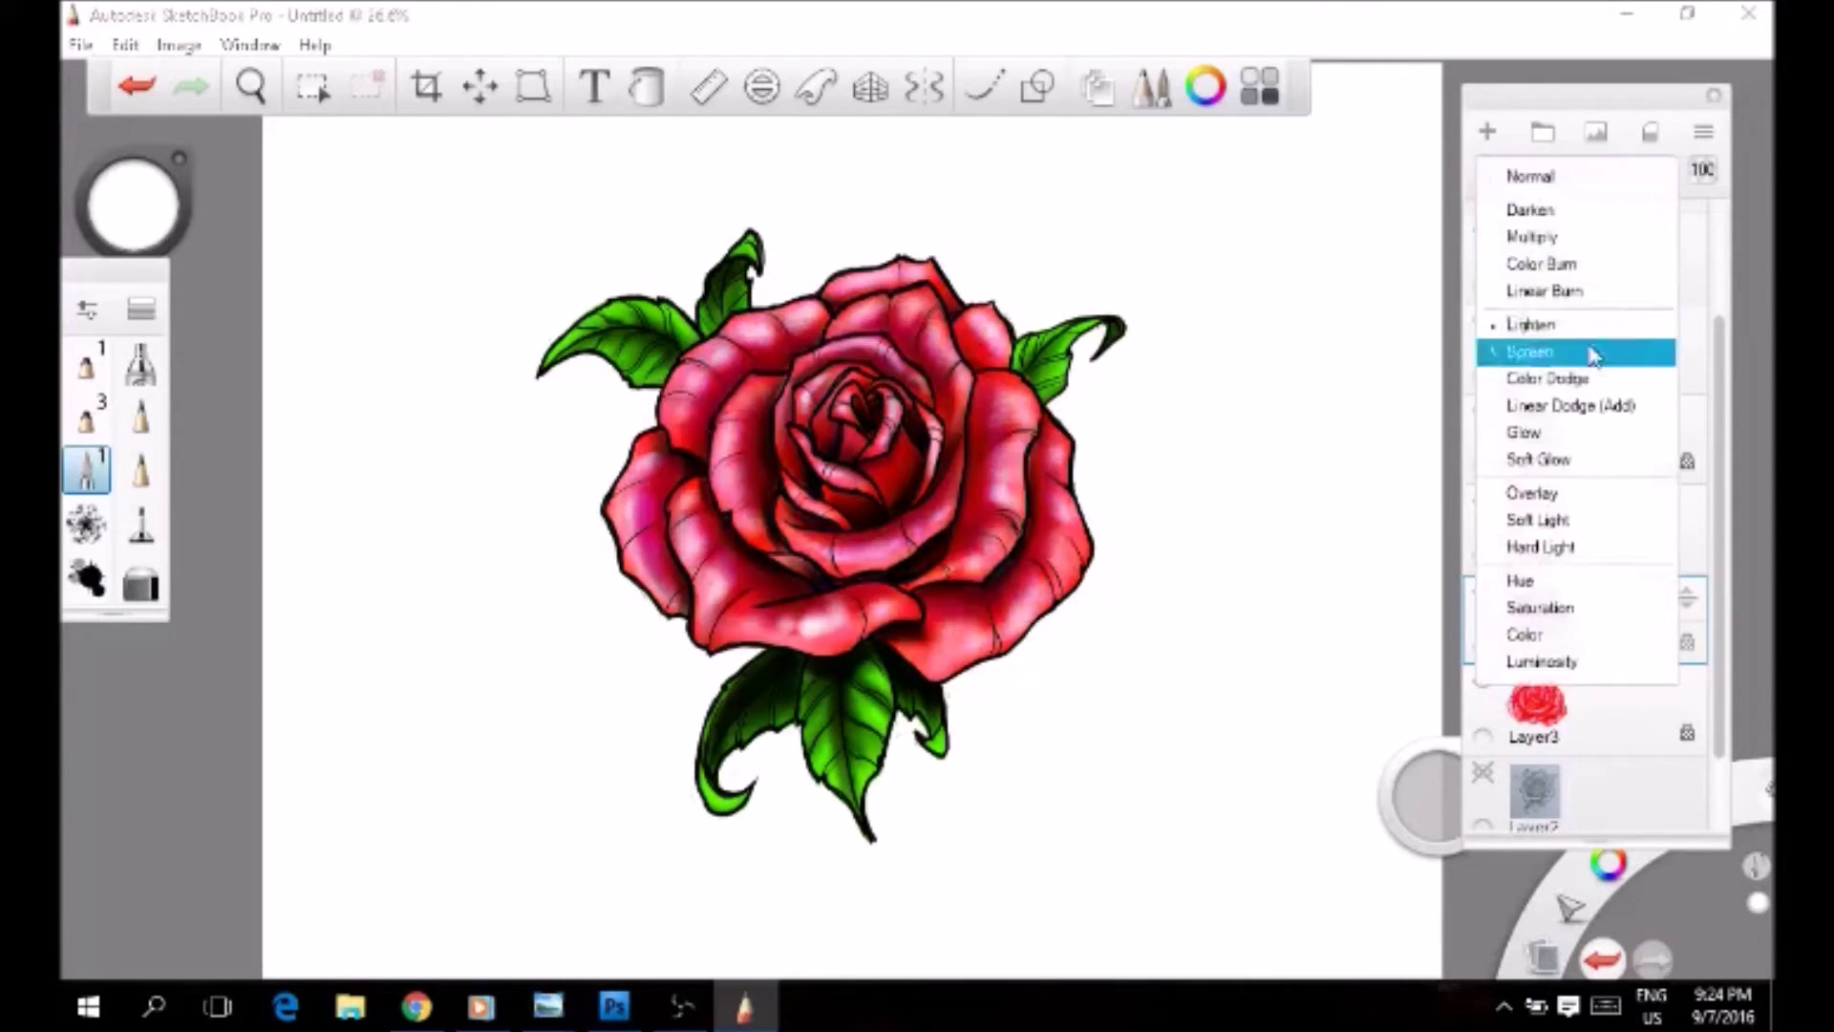
{"action": "left_click", "coordinate": [1552, 548]}
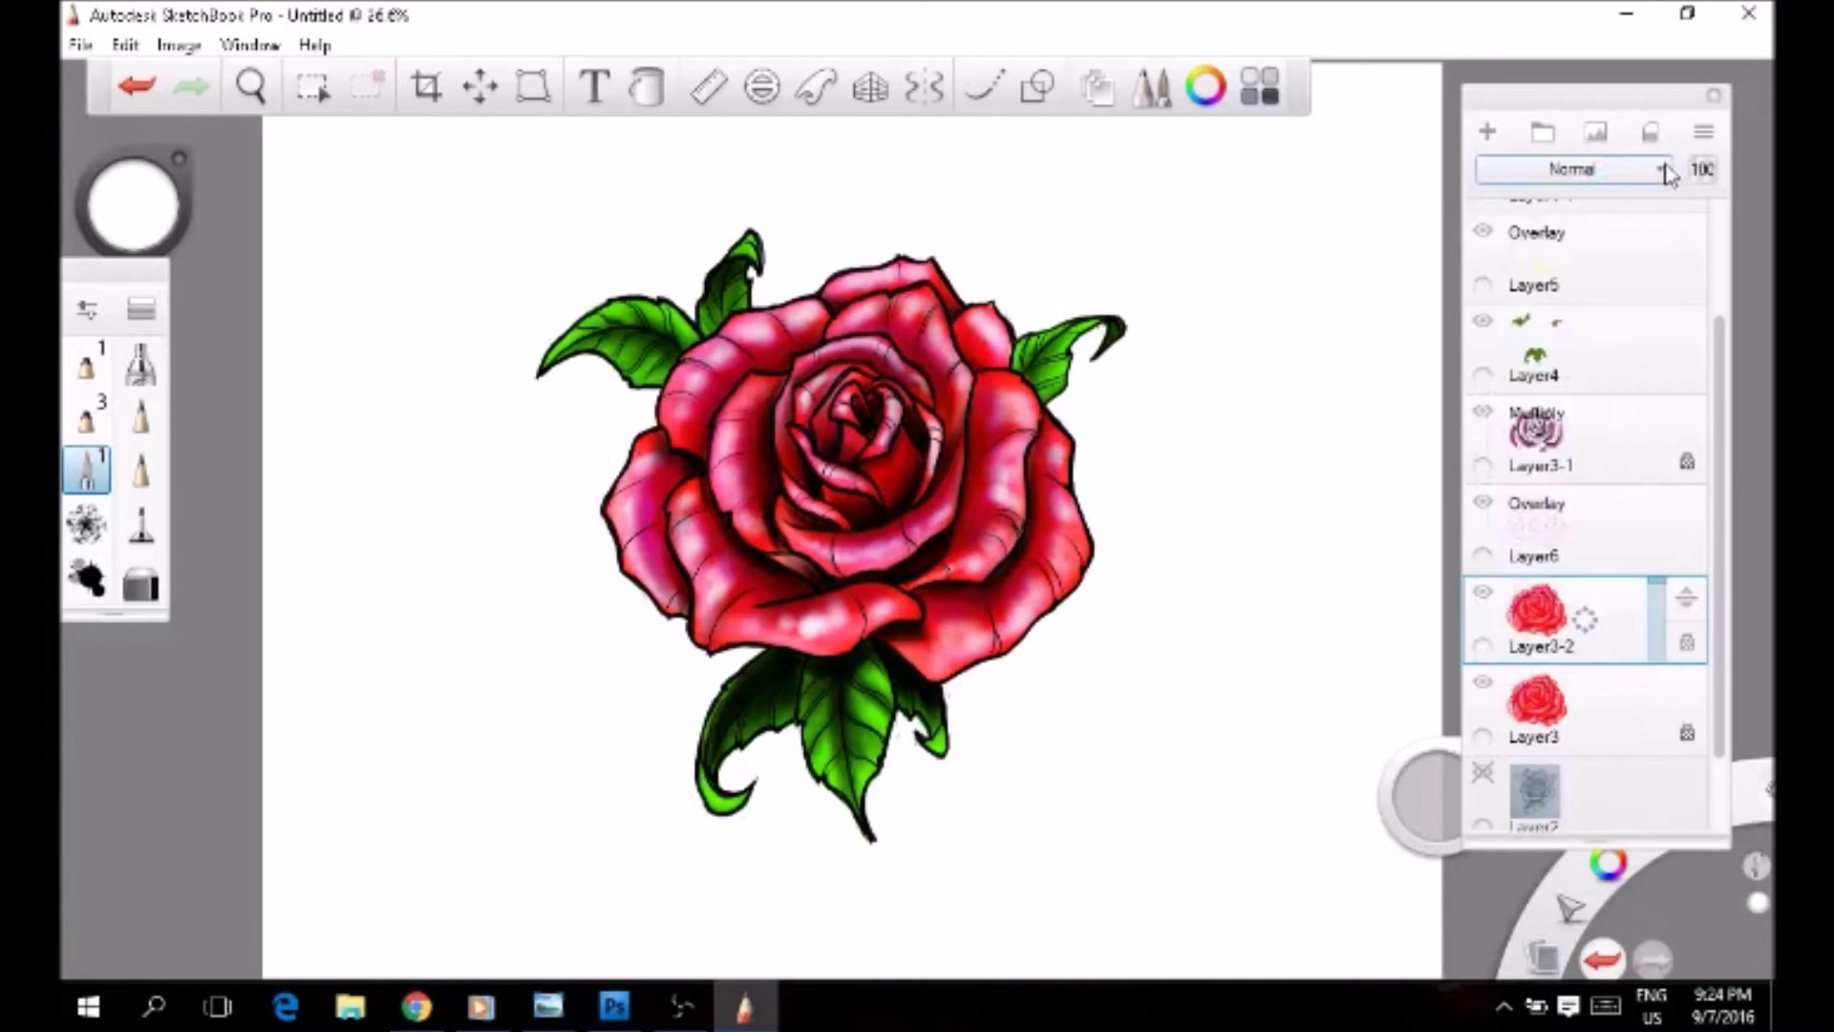
Step: Set Layer3-2 to Multiply and toggle its visibility to compare the petals with and without it
{"action": "left_click", "coordinate": [1623, 169]}
{"action": "left_click", "coordinate": [1605, 241]}
{"action": "left_click", "coordinate": [1482, 593]}
{"action": "left_click", "coordinate": [1482, 593]}
{"action": "left_click", "coordinate": [1482, 592]}
{"action": "left_click", "coordinate": [1483, 592]}
{"action": "left_click", "coordinate": [1483, 593]}
{"action": "left_click", "coordinate": [1482, 592]}
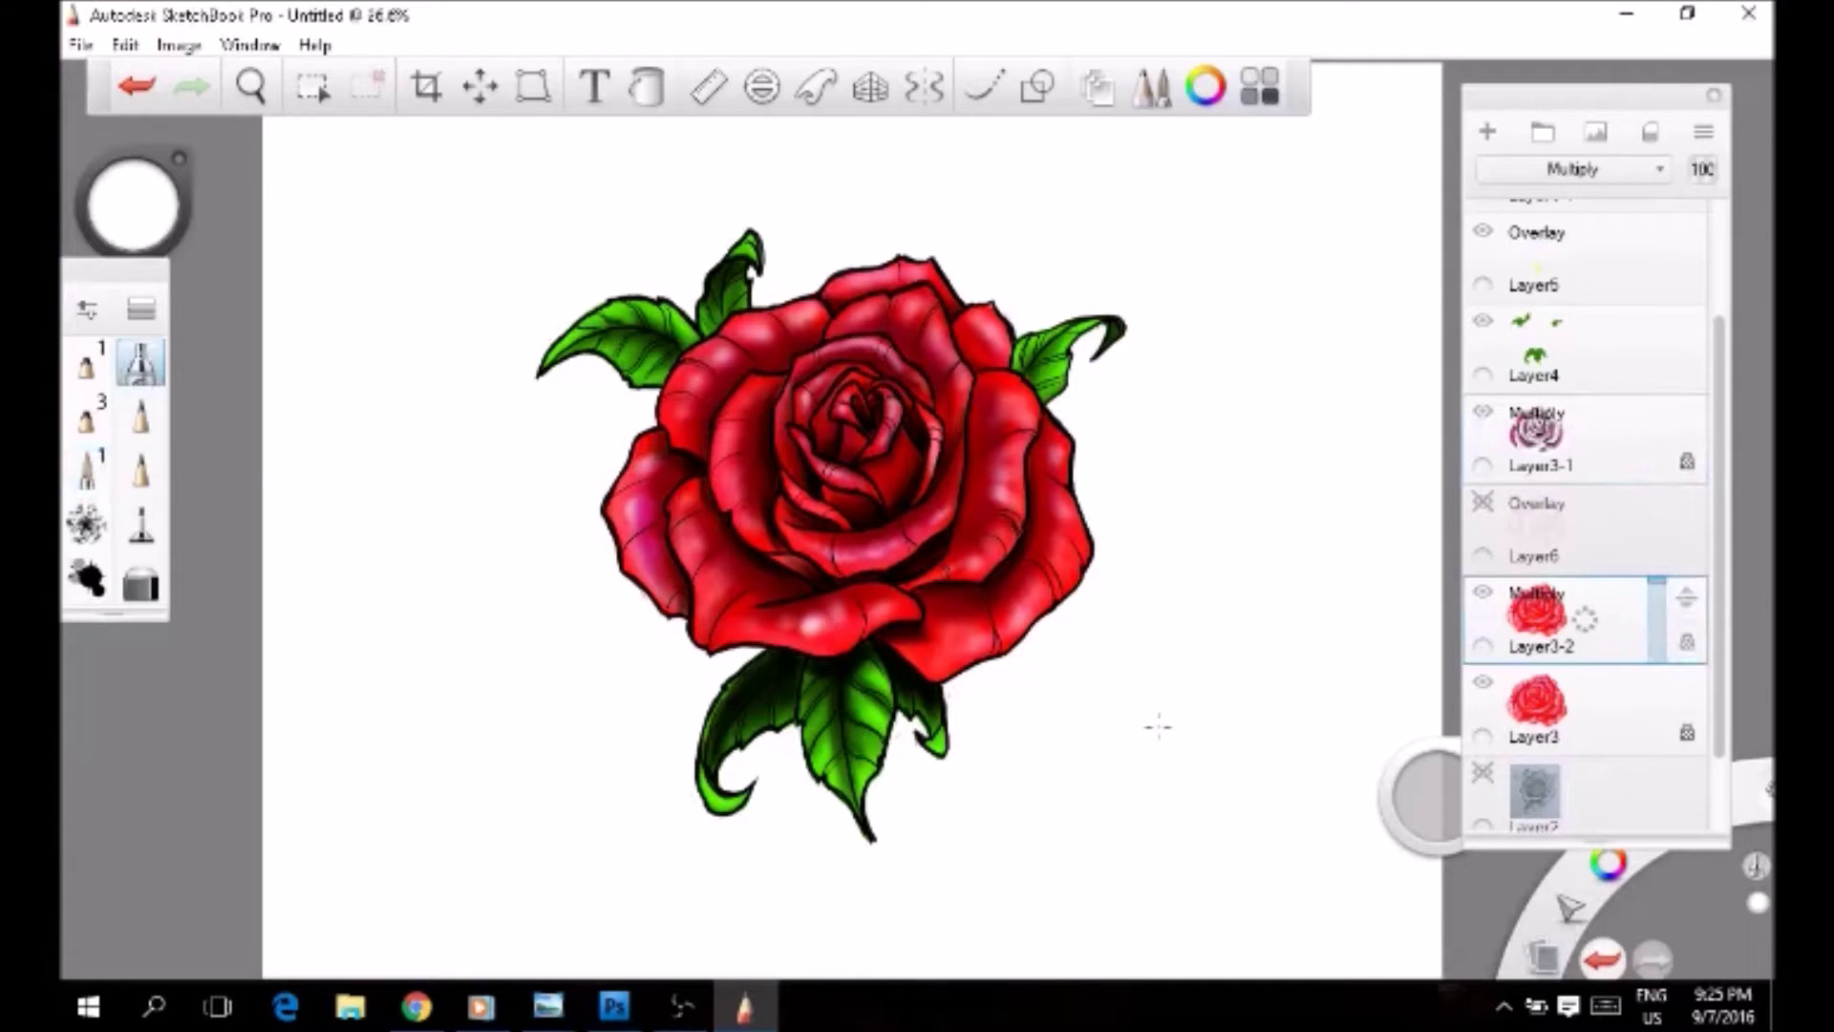
Step: Choose magenta, airbrush it over the petals on Layer3-2, and show Layer6 again
{"action": "left_click", "coordinate": [175, 199]}
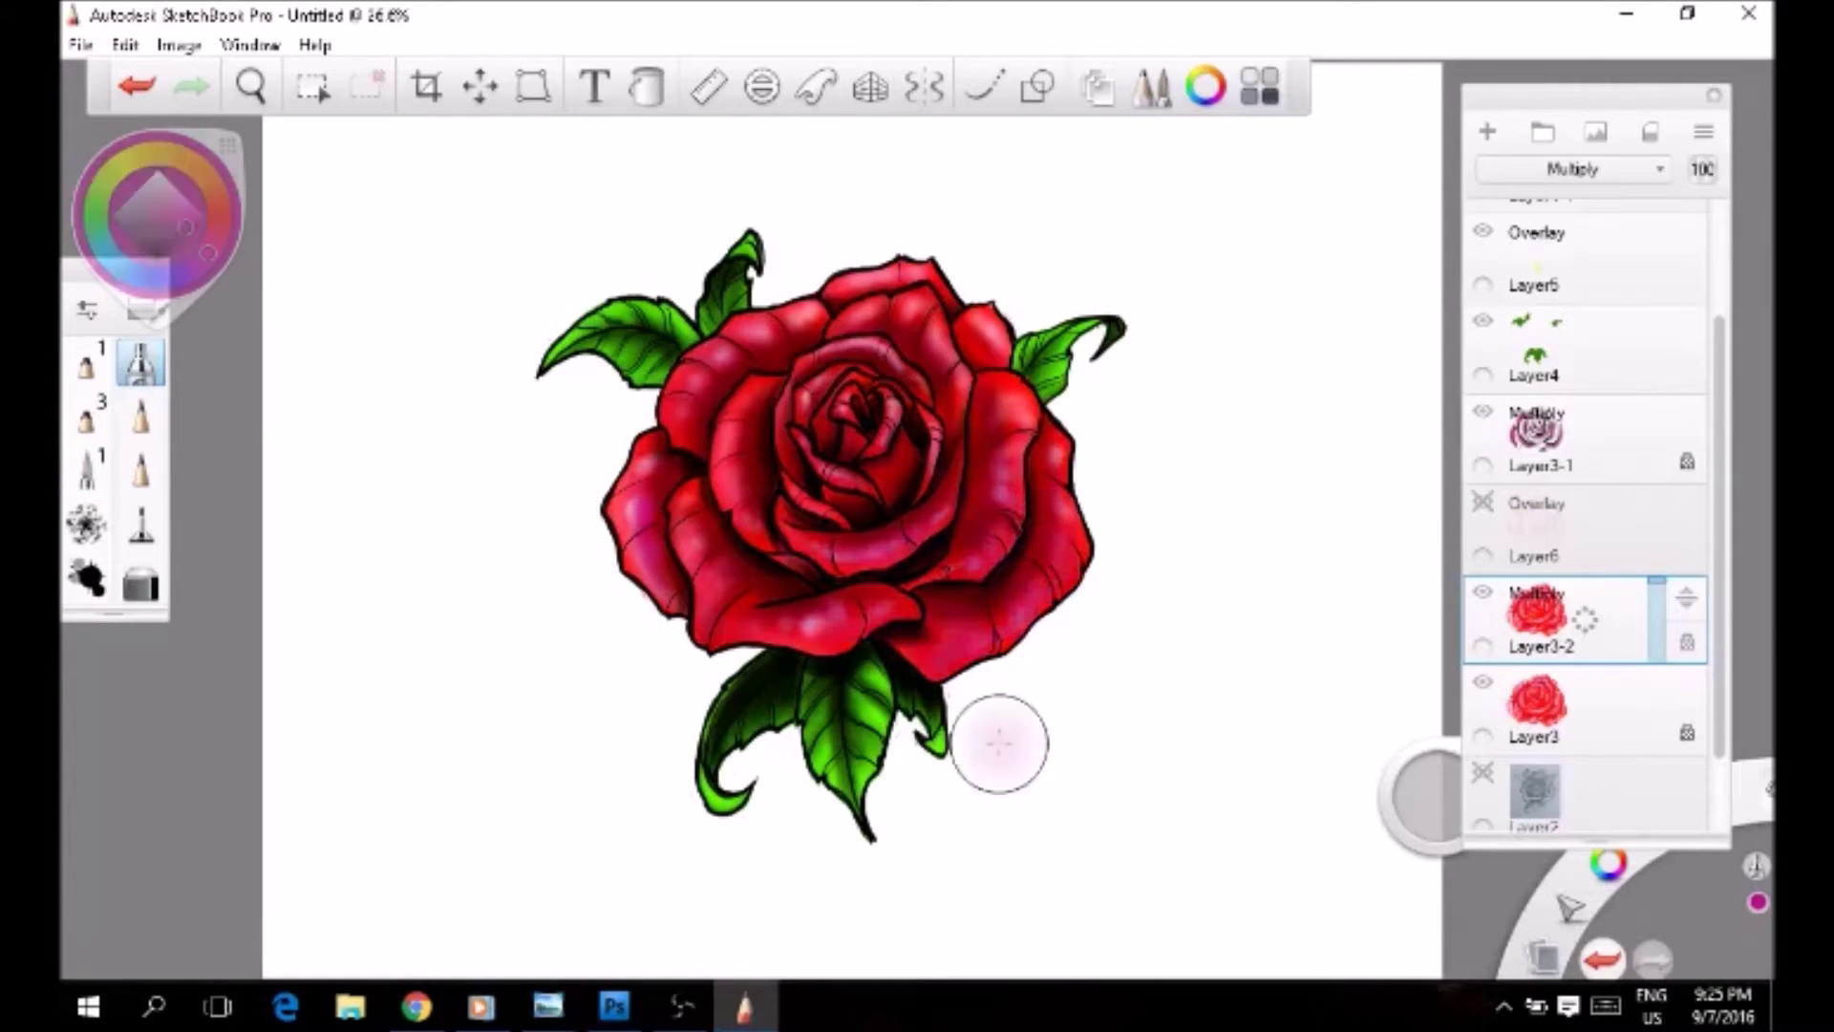
{"action": "left_click", "coordinate": [1482, 502]}
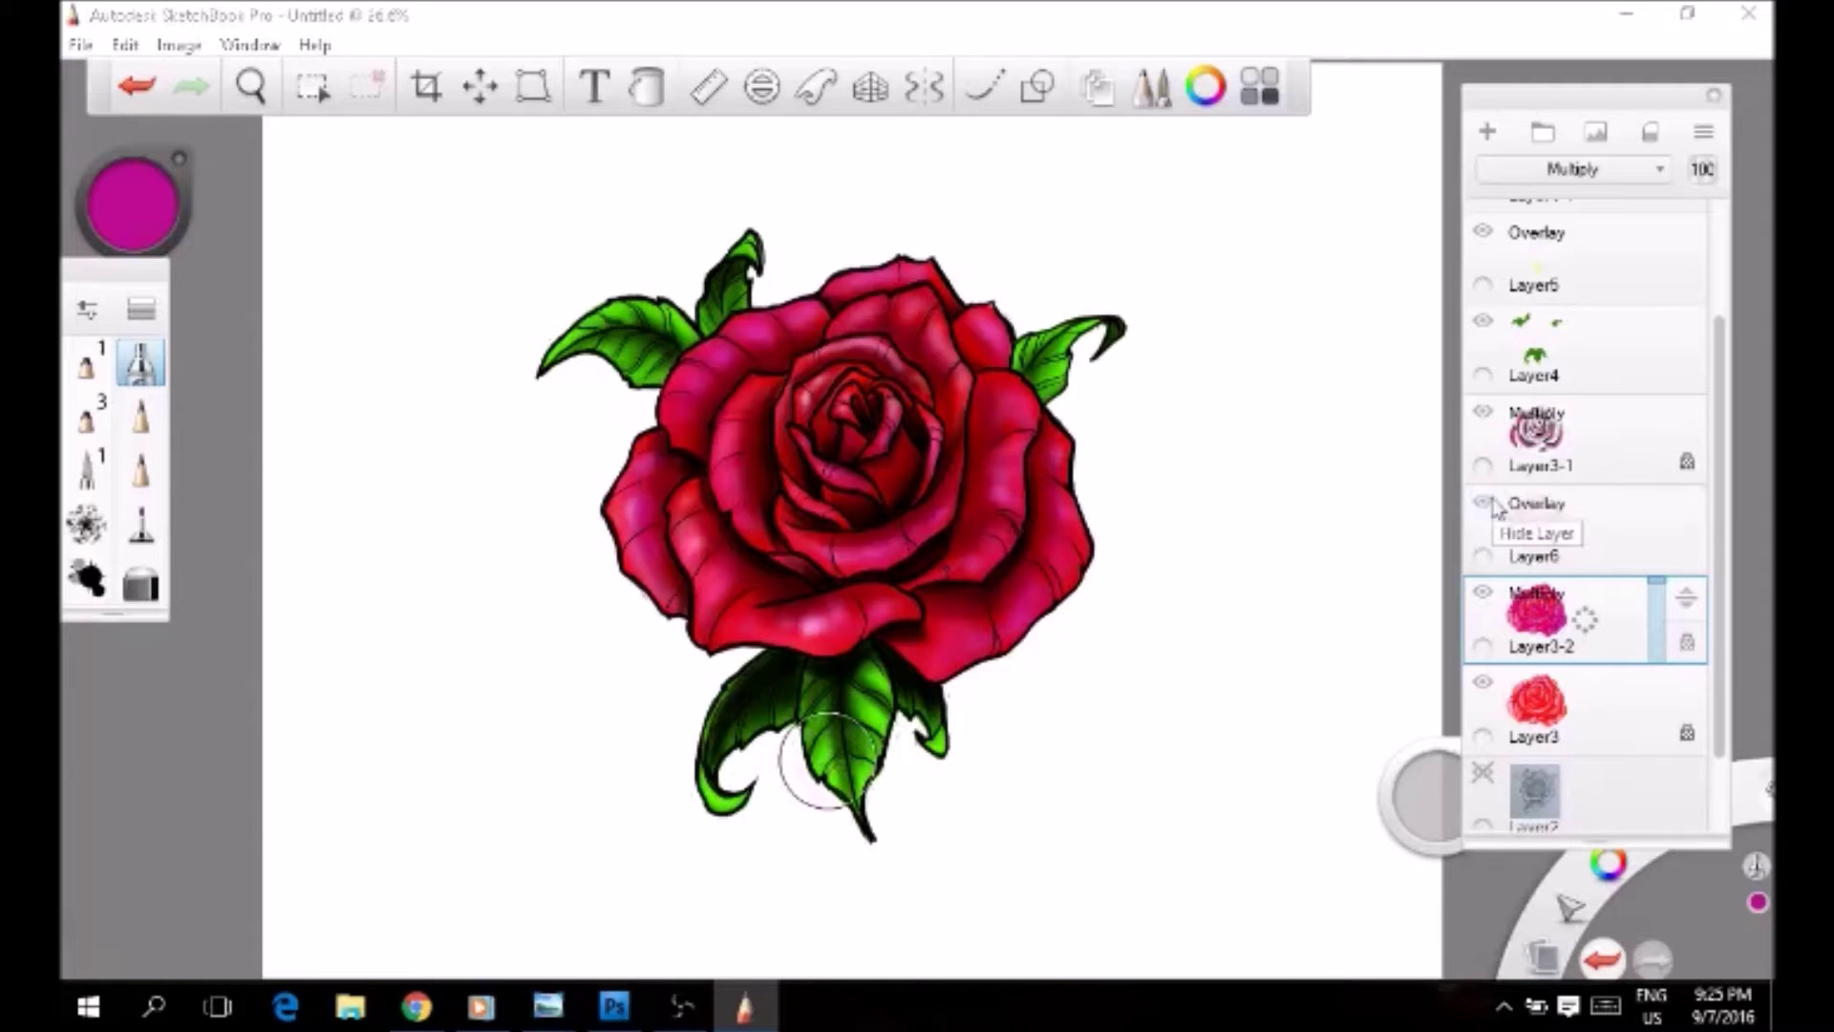
{"action": "left_click", "coordinate": [1664, 614]}
{"action": "left_click_drag", "start_coordinate": [1664, 614], "coordinate": [1652, 616]}
Step: Draw small black droplet outlines on the petals and leaves on Layer1
{"action": "scroll", "coordinate": [1586, 429], "scroll_direction": "up", "scroll_amount": 2}
{"action": "left_click", "coordinate": [1538, 243]}
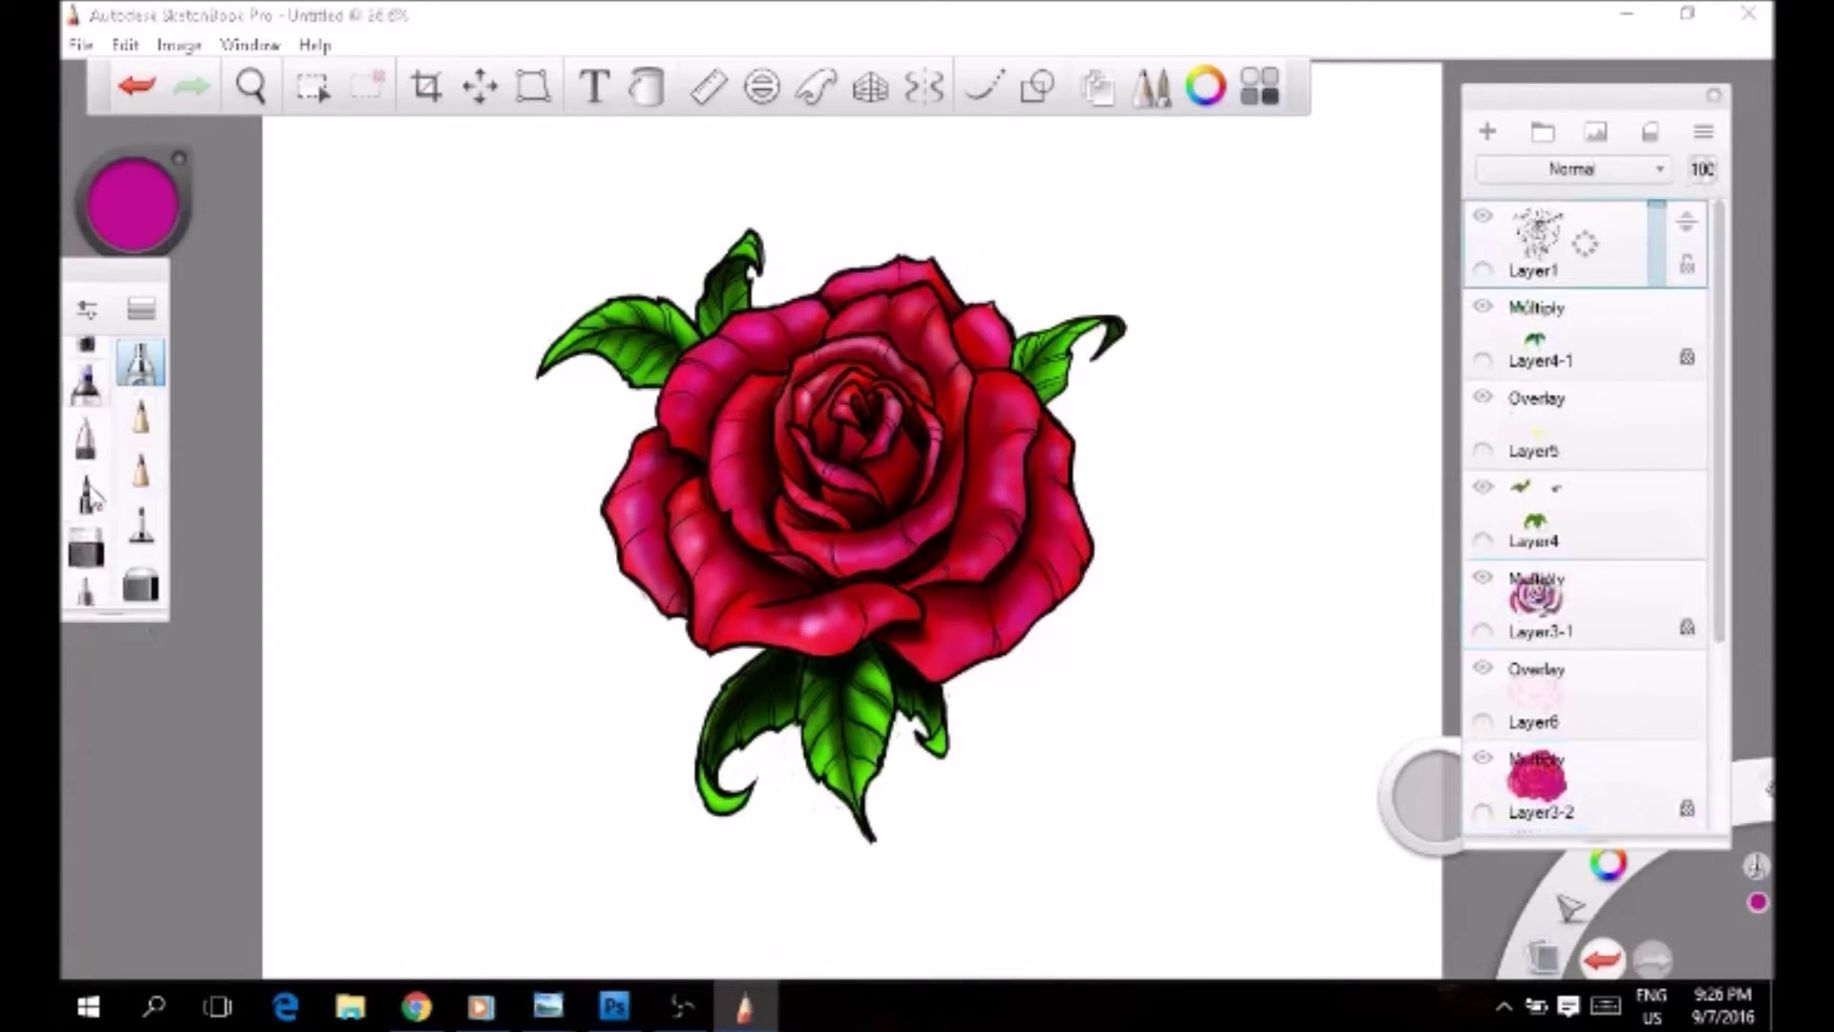
{"action": "left_click", "coordinate": [712, 594], "text": "alt"}
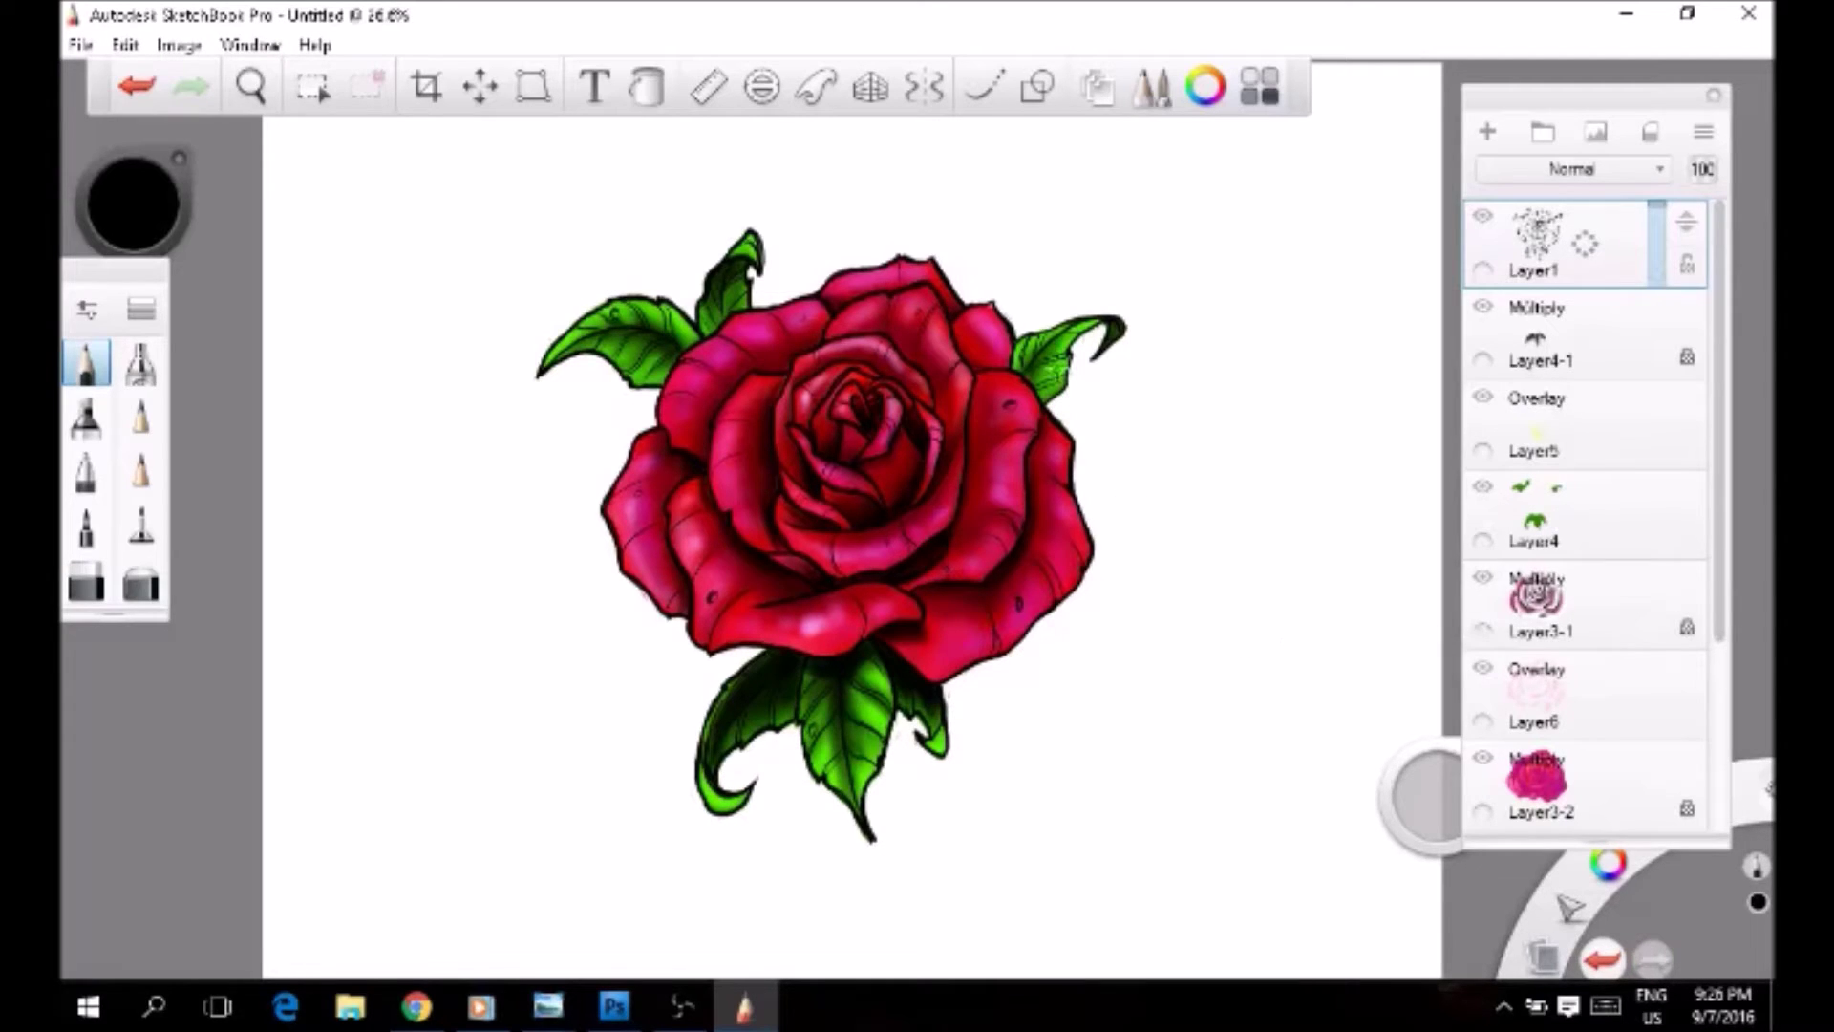
Step: Erase the colour inside the leaf droplets on Layer4 and the leaf layers above it
{"action": "scroll", "coordinate": [874, 704], "scroll_direction": "up", "scroll_amount": 3}
{"action": "left_click", "coordinate": [1535, 516]}
{"action": "key", "text": "e"}
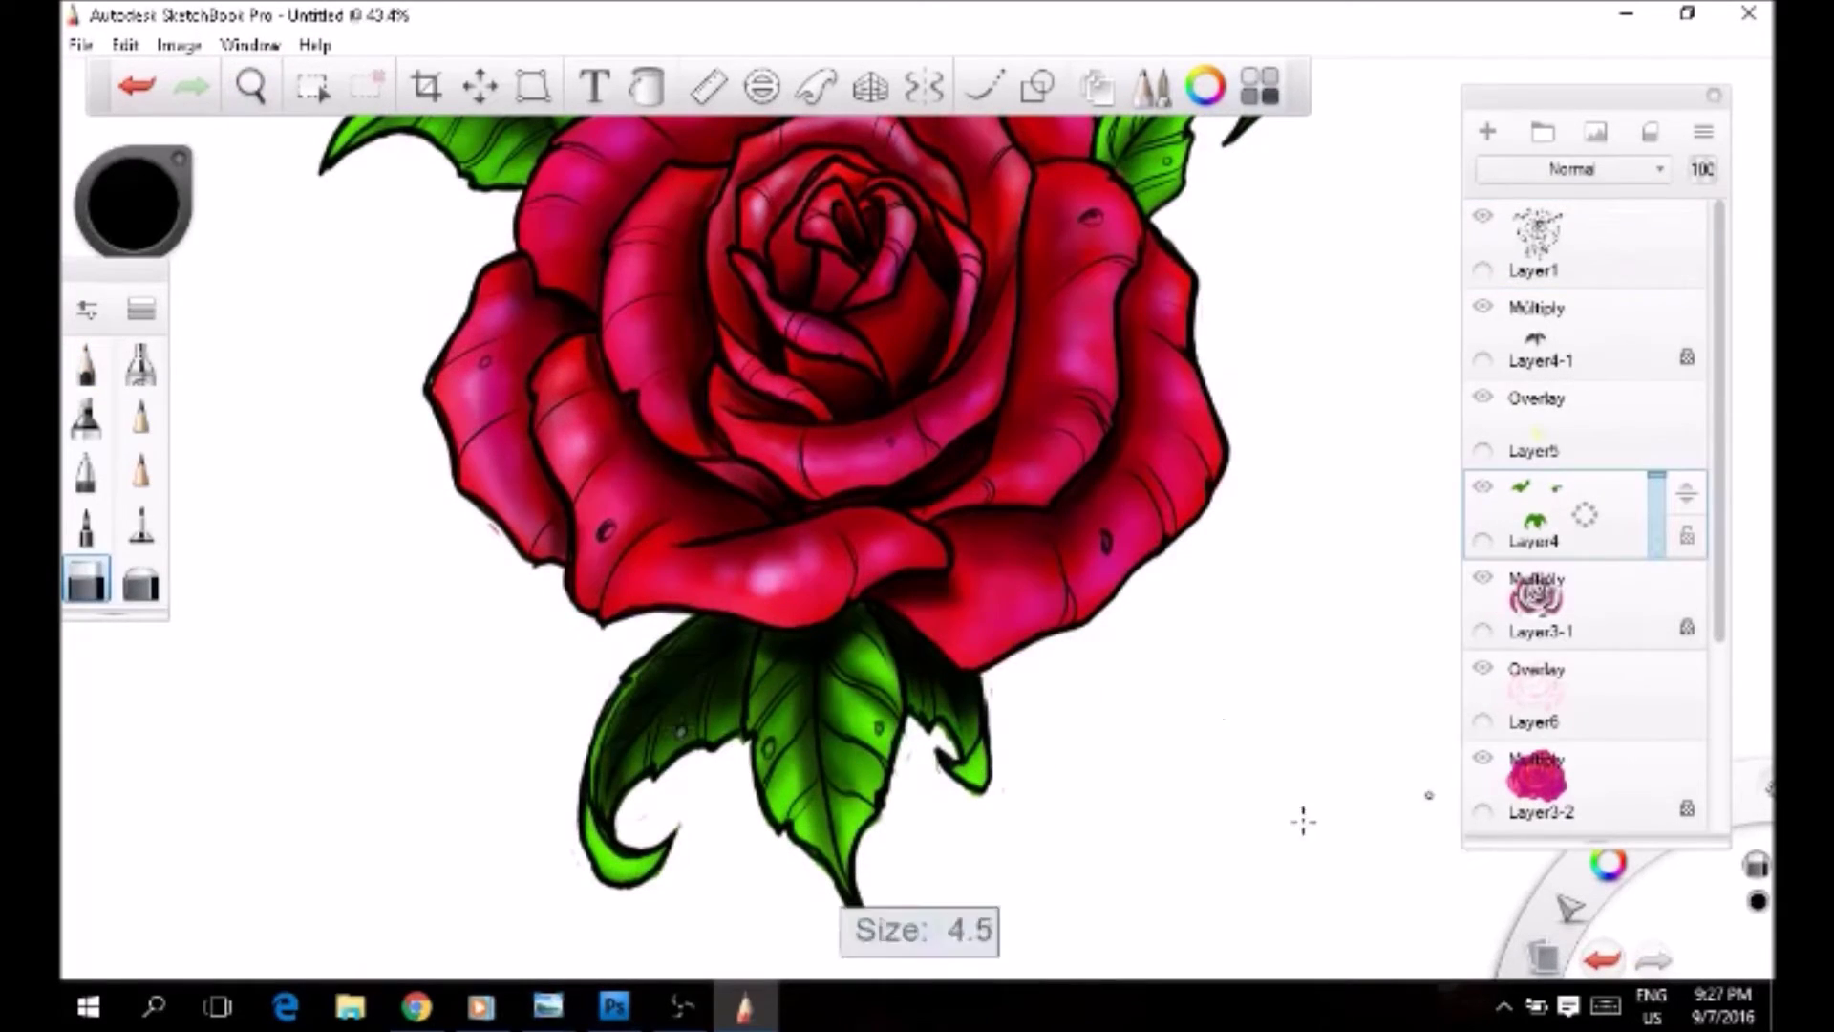
{"action": "left_click_drag", "start_coordinate": [1221, 672], "coordinate": [1211, 898]}
{"action": "key", "text": "Up"}
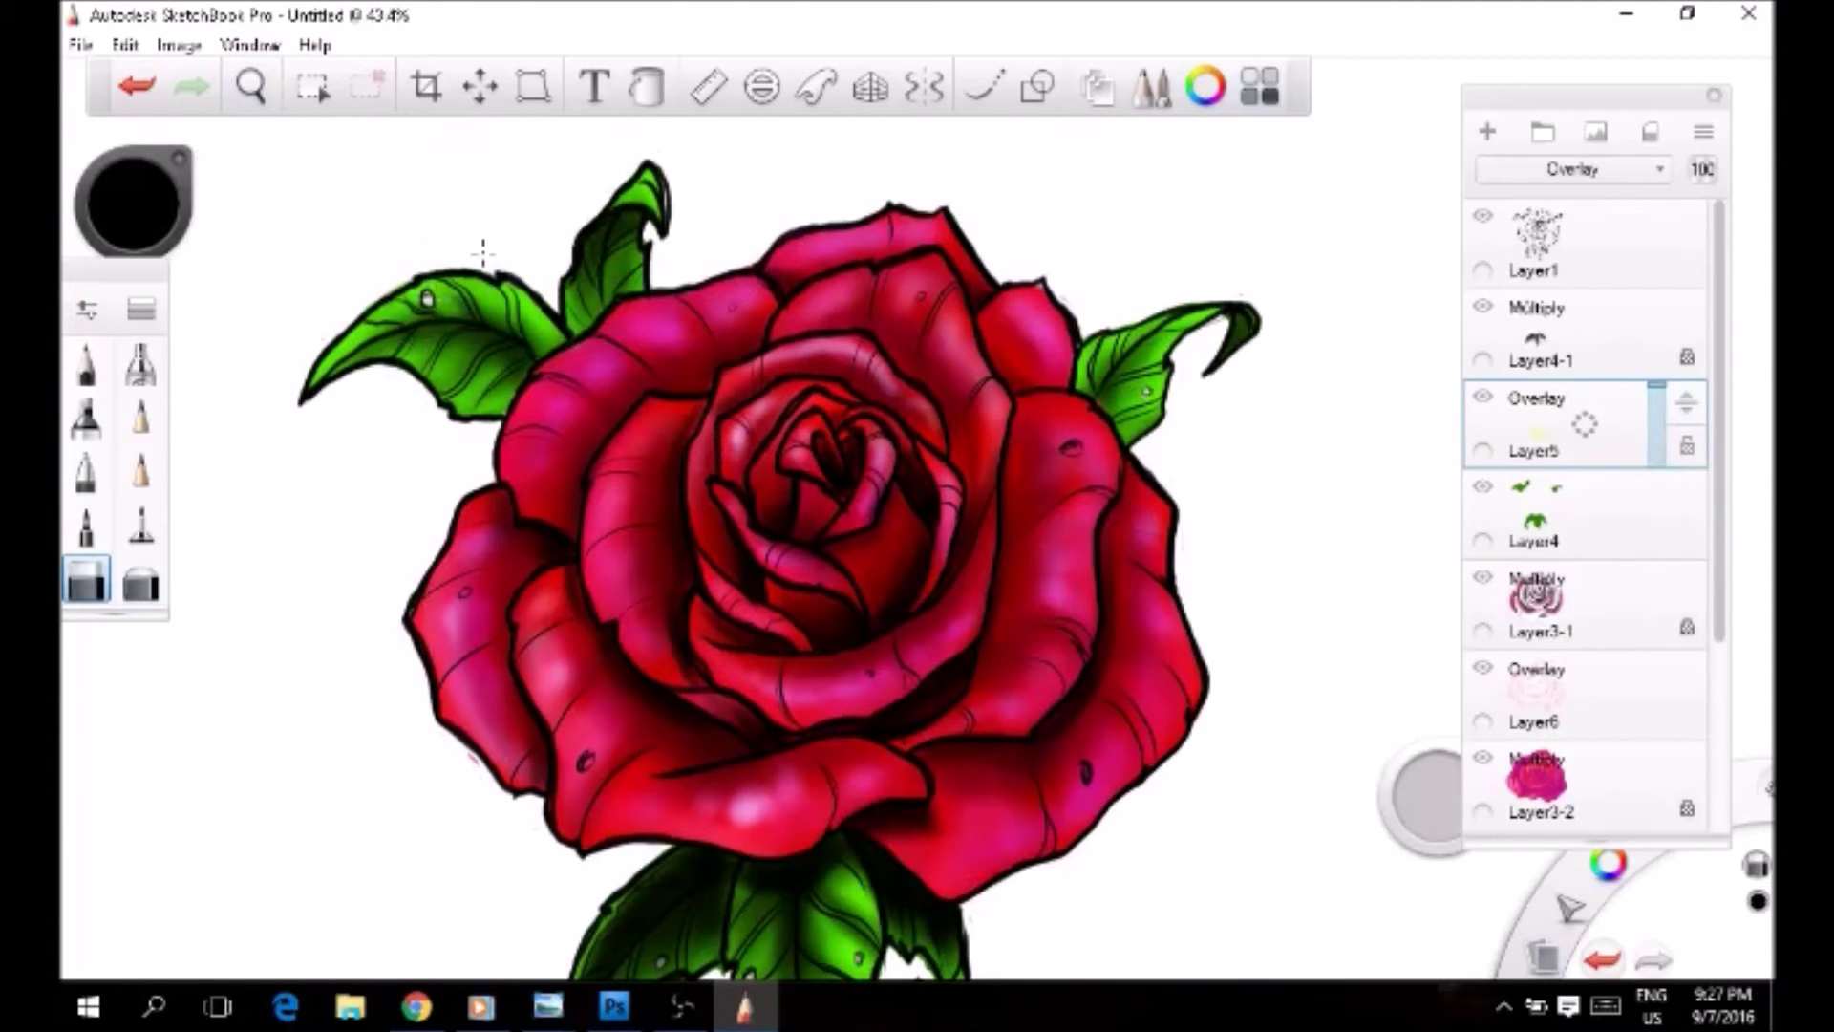
{"action": "key", "text": "Up"}
{"action": "left_click_drag", "start_coordinate": [1412, 614], "coordinate": [1411, 294]}
Step: Erase the colour inside the droplet on the lower right petal across the stacked petal layers
{"action": "left_click", "coordinate": [1615, 755]}
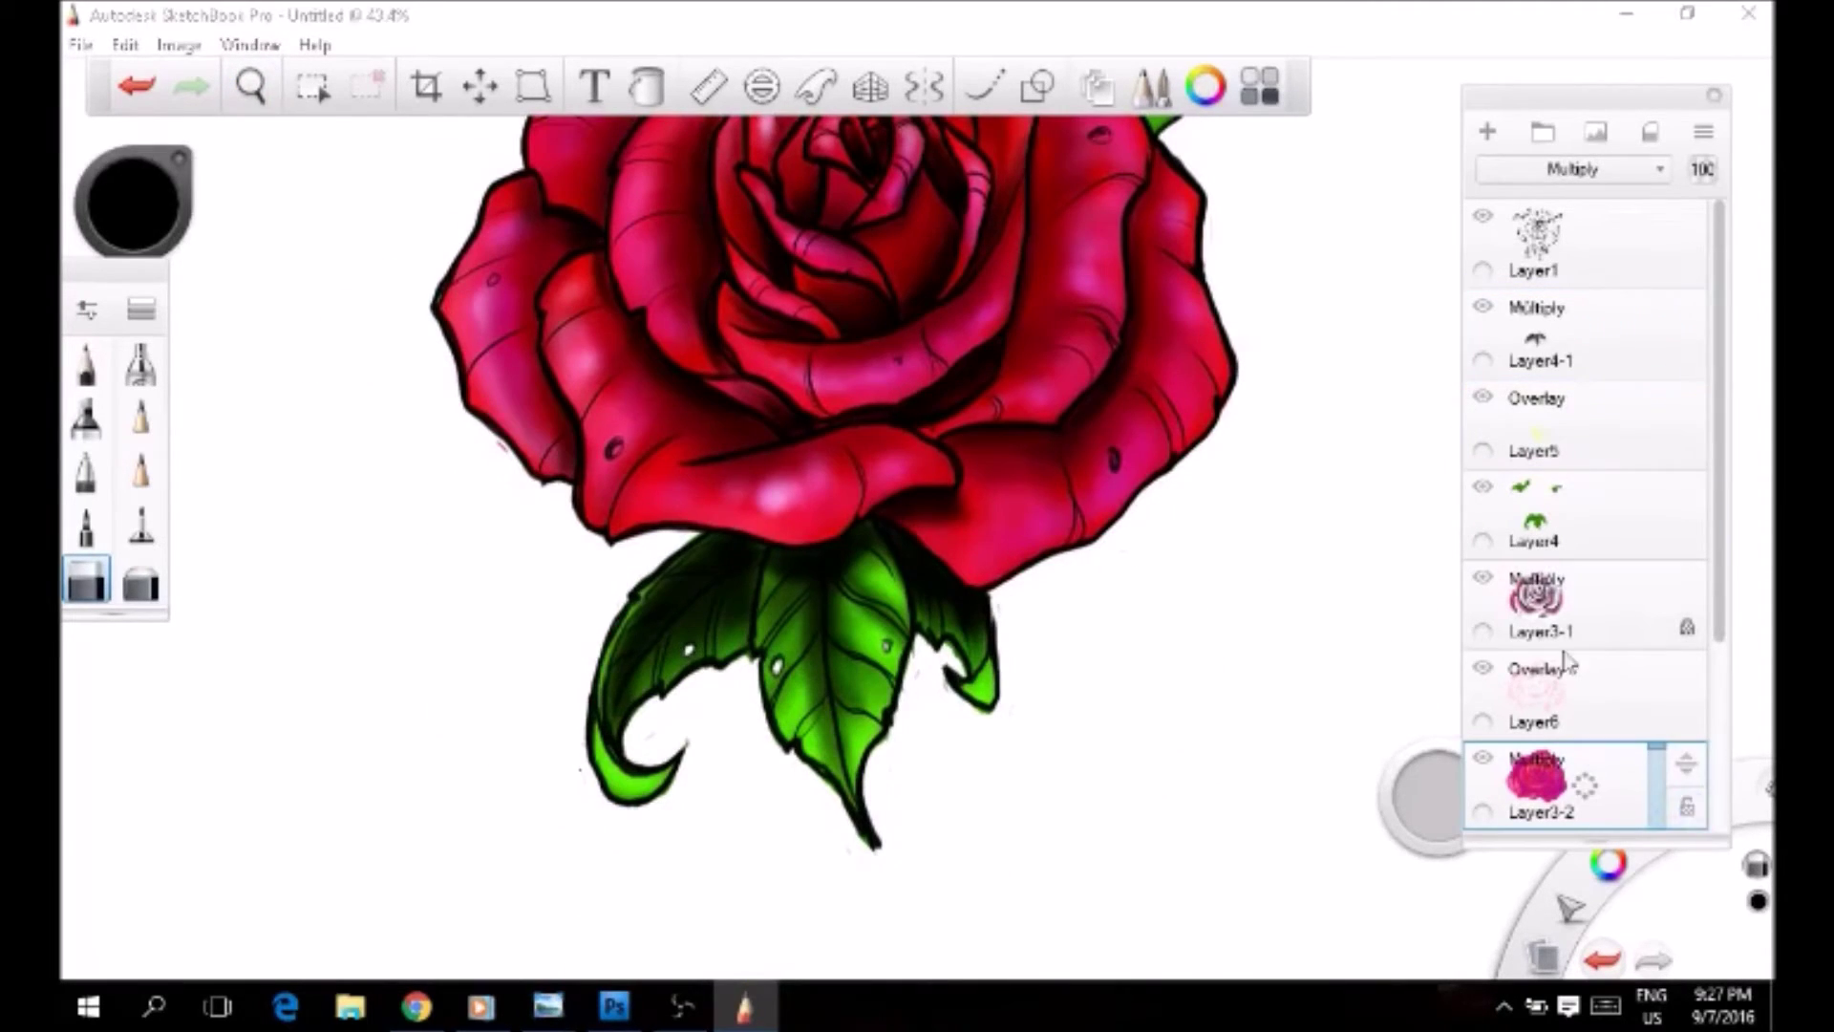
{"action": "key", "text": "Up"}
{"action": "key", "text": "Up"}
{"action": "key", "text": "Down"}
{"action": "key", "text": "Down"}
{"action": "key", "text": "Down"}
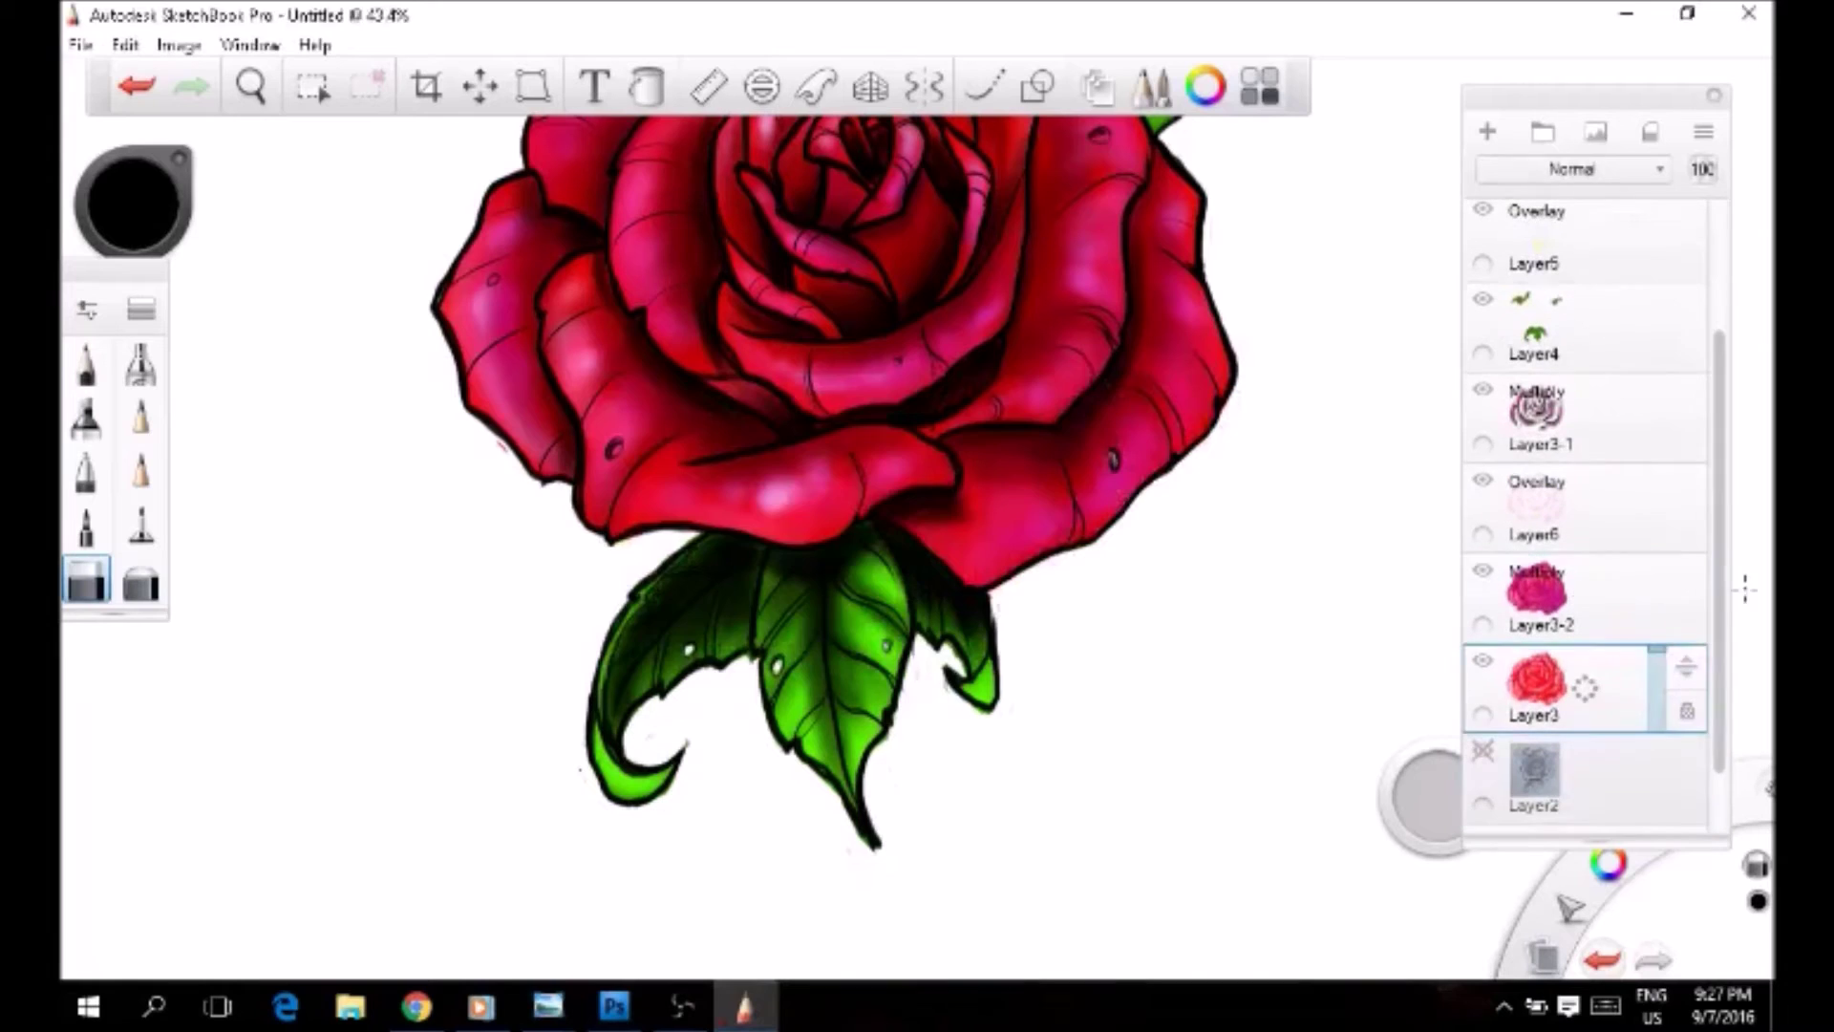
{"action": "left_click_drag", "start_coordinate": [1327, 492], "coordinate": [1288, 759]}
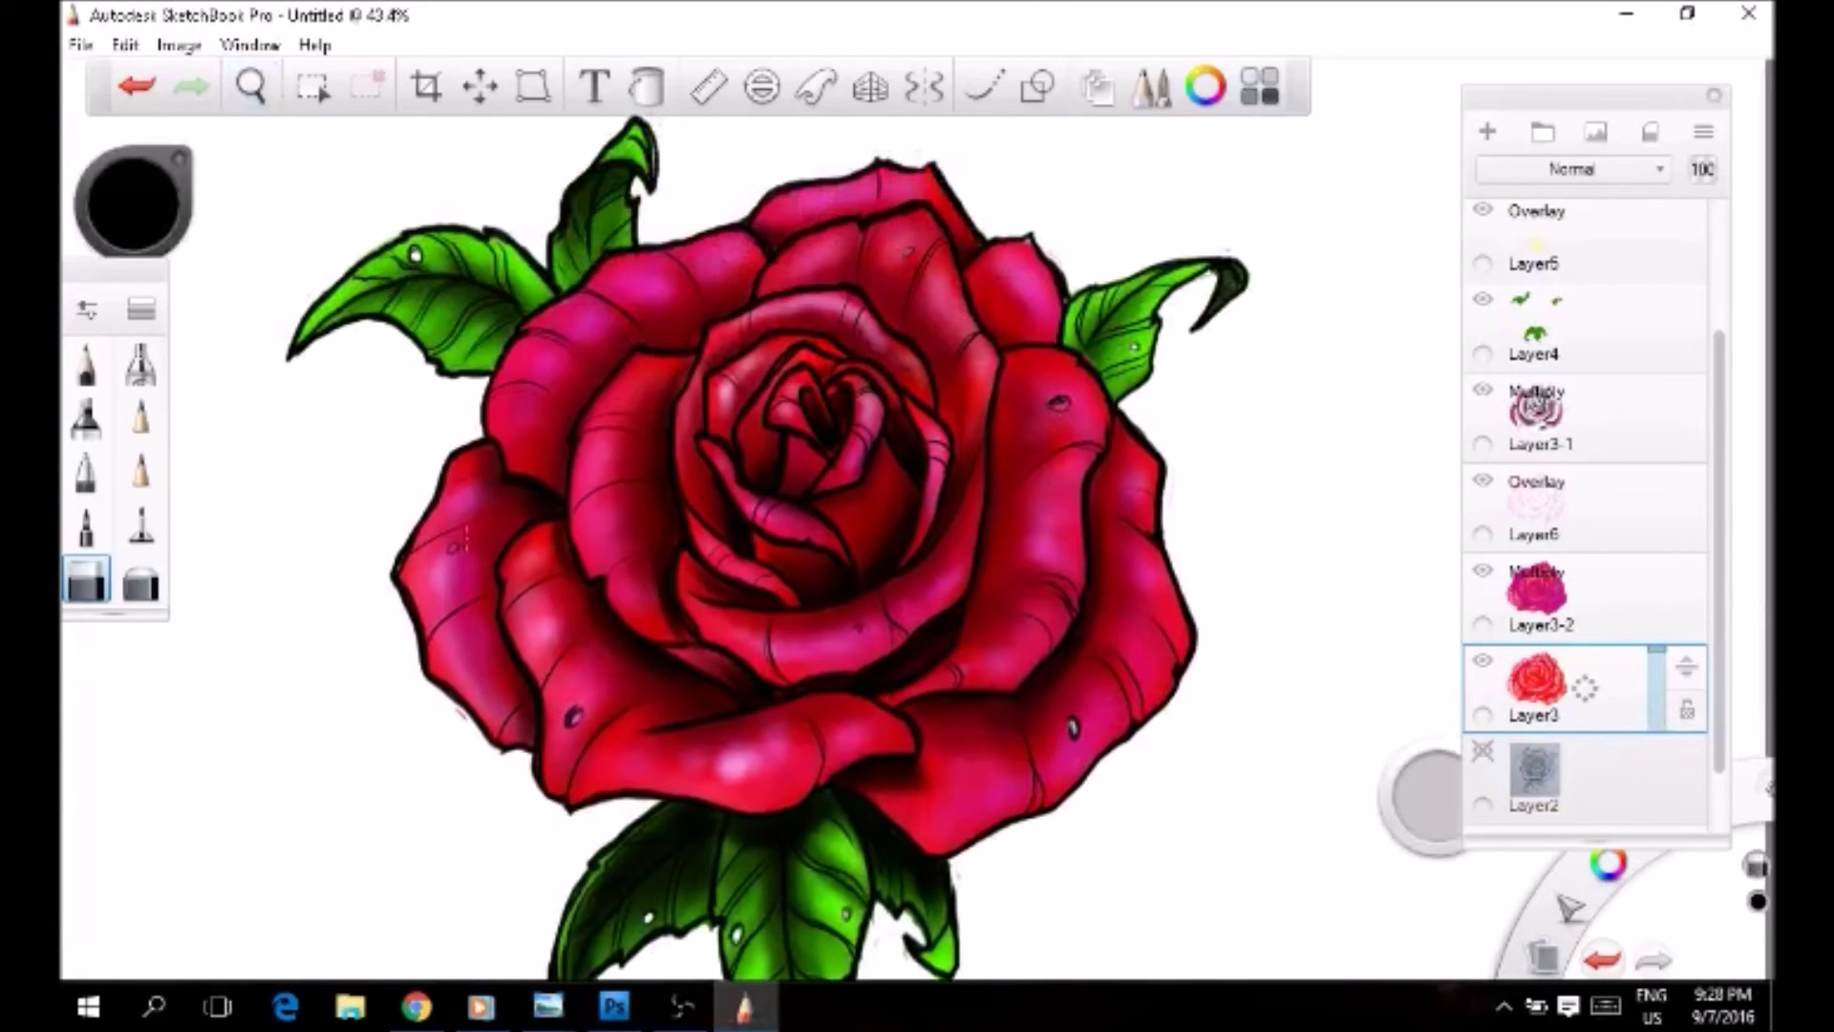
Step: Erase the colour inside the droplets on the left and upper left petals, switching between the petal layers
{"action": "key", "text": "Up"}
{"action": "key", "text": "Down"}
{"action": "key", "text": "Up"}
{"action": "key", "text": "Down"}
{"action": "key", "text": "Up"}
{"action": "key", "text": "Up"}
{"action": "key", "text": "Up"}
{"action": "key", "text": "Down"}
{"action": "key", "text": "Down"}
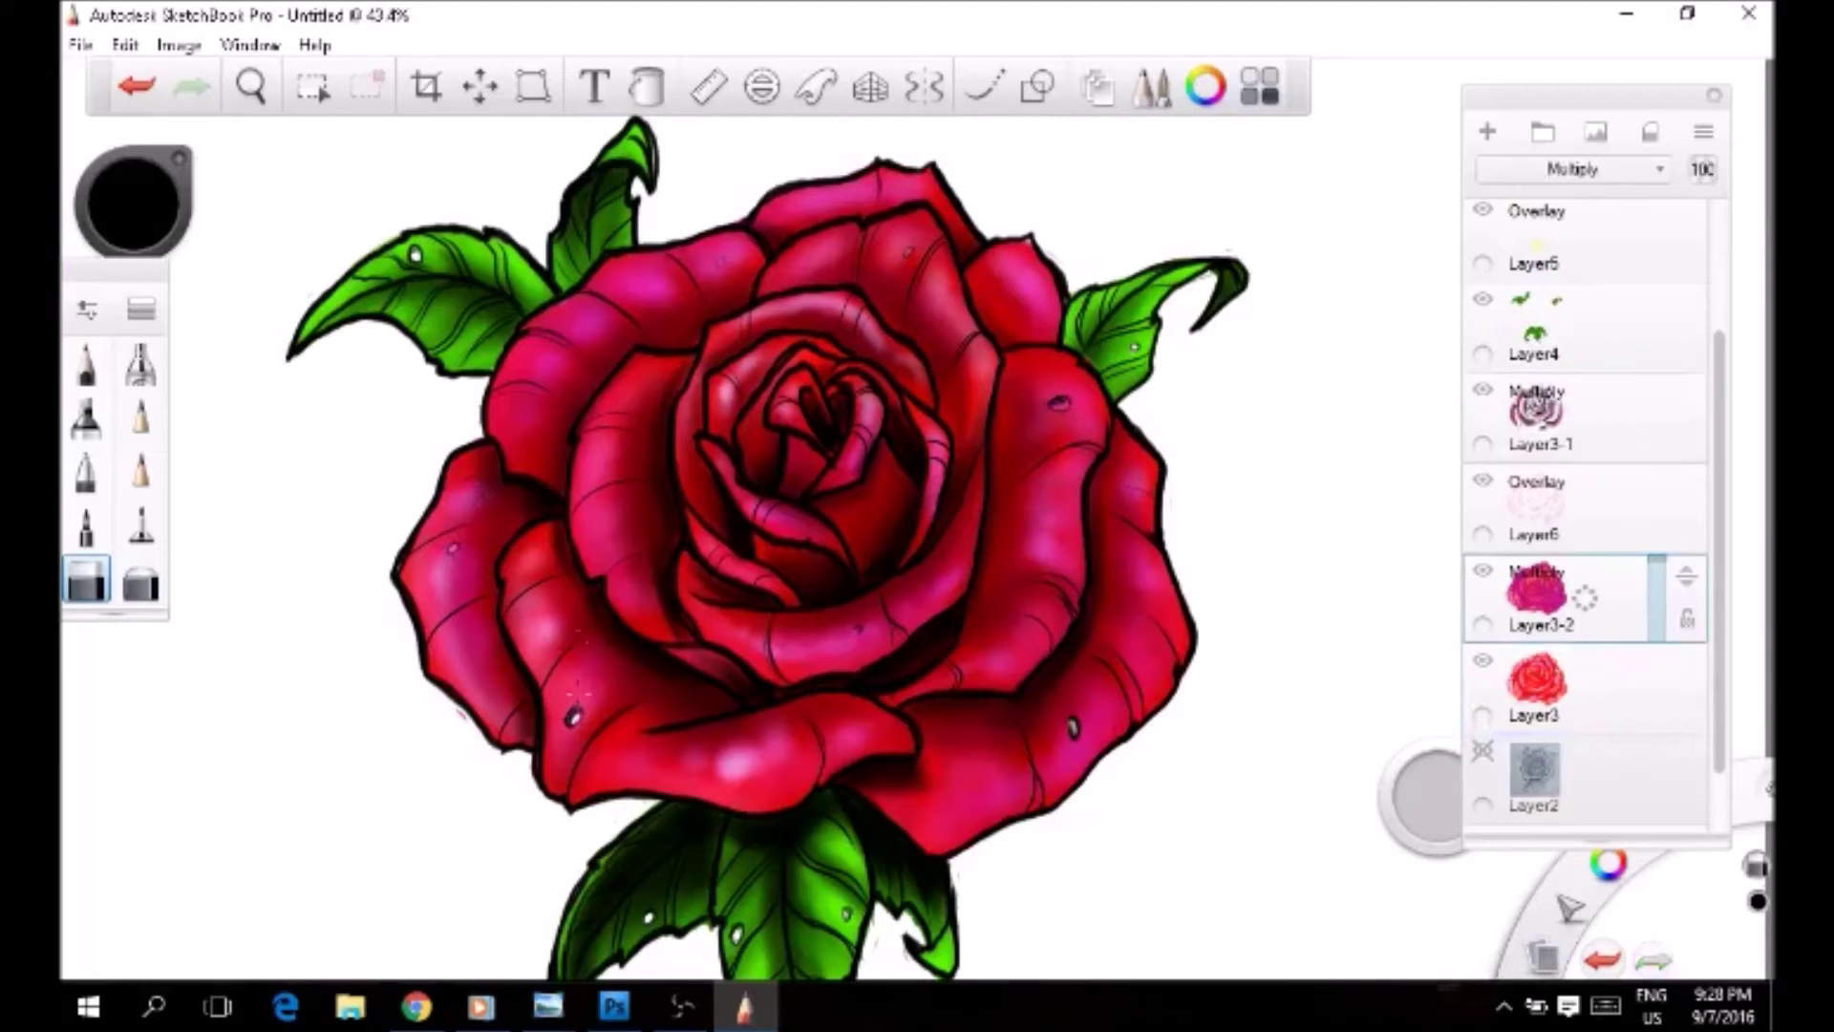
{"action": "left_click", "coordinate": [1611, 669]}
{"action": "key", "text": "e"}
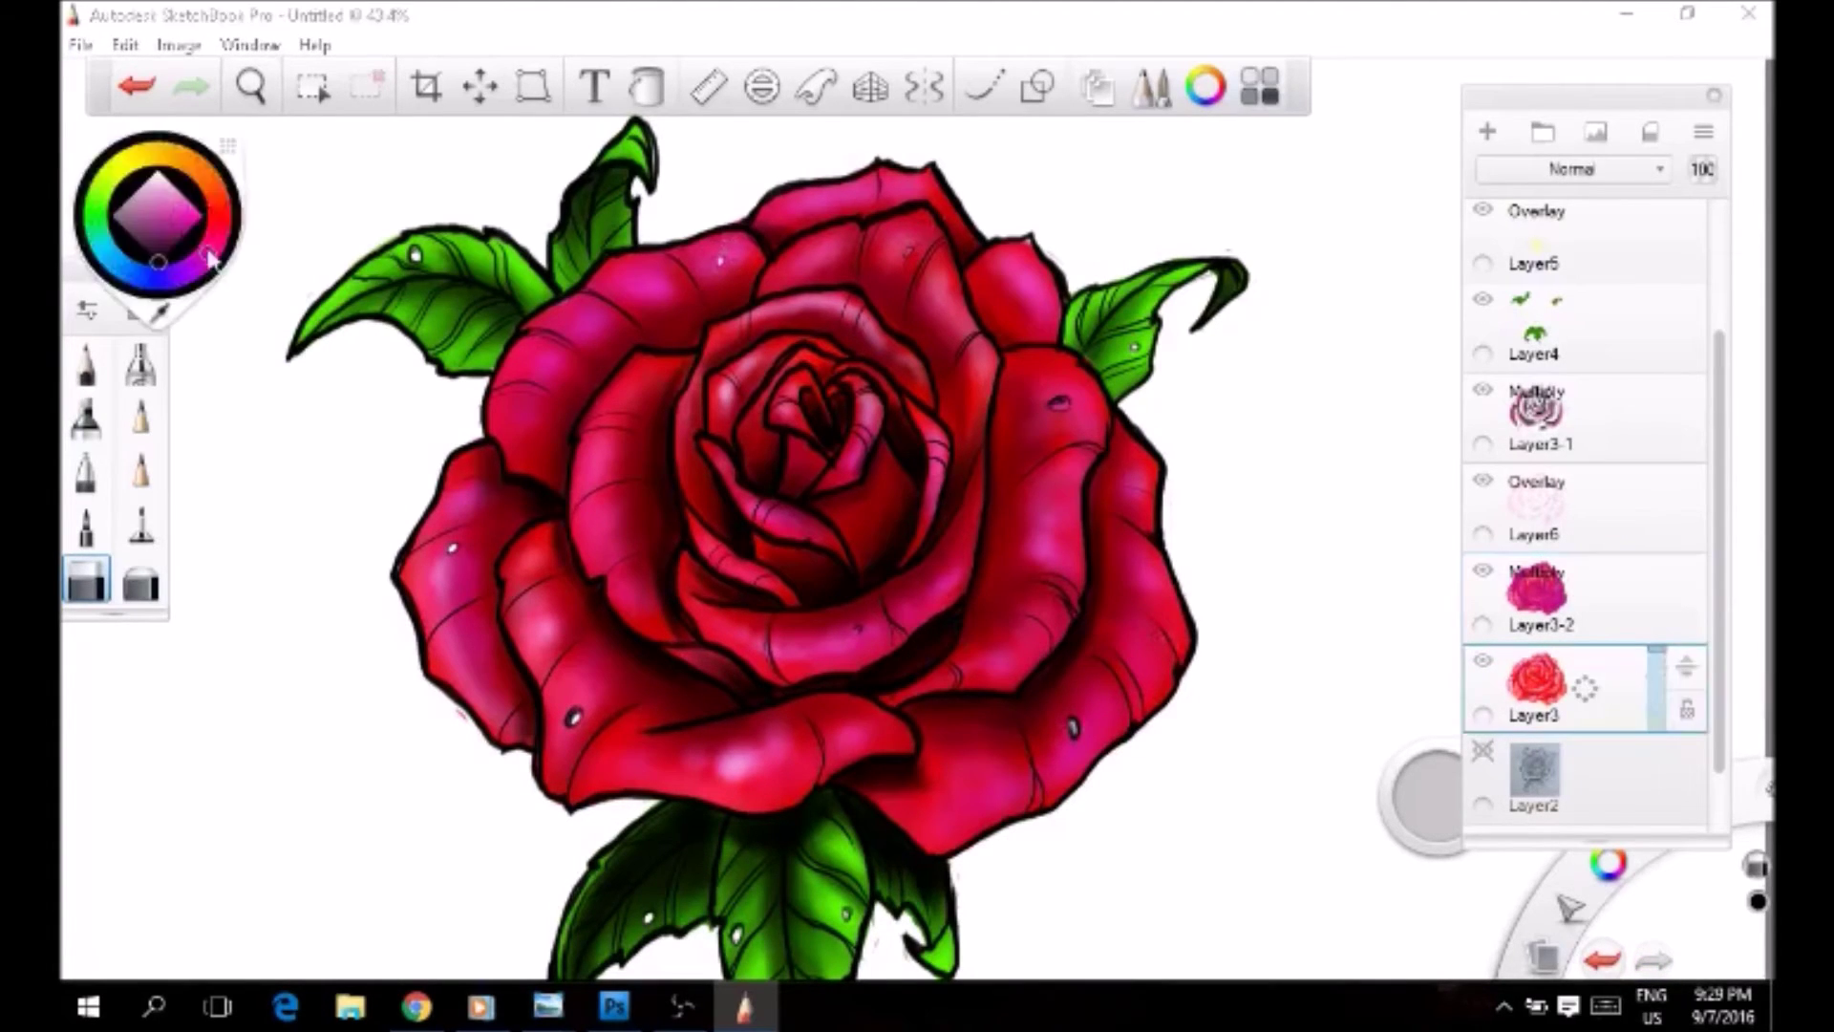
Step: Choose white, add a new layer above Layer3-2, and draw thin white highlight lines beside the petal creases
{"action": "left_click_drag", "start_coordinate": [153, 185], "coordinate": [154, 133]}
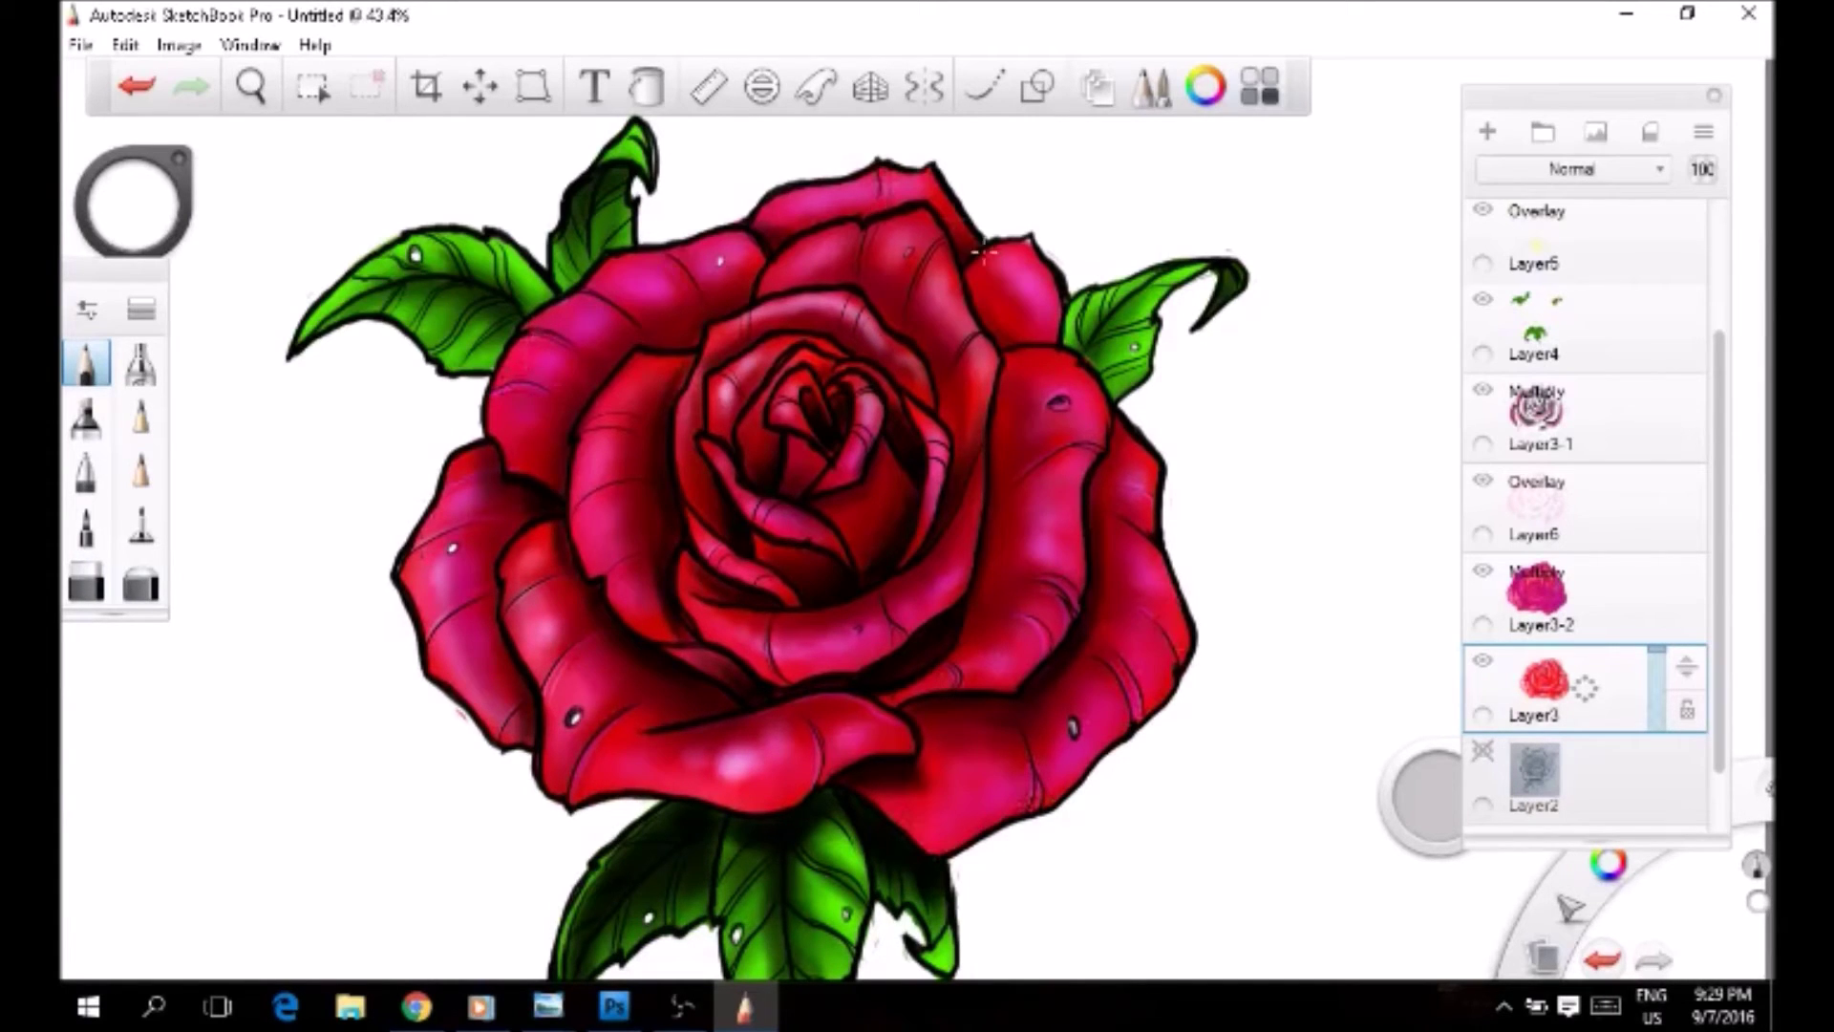
{"action": "left_click", "coordinate": [1637, 601]}
{"action": "left_click", "coordinate": [1638, 507]}
{"action": "left_click", "coordinate": [1637, 416]}
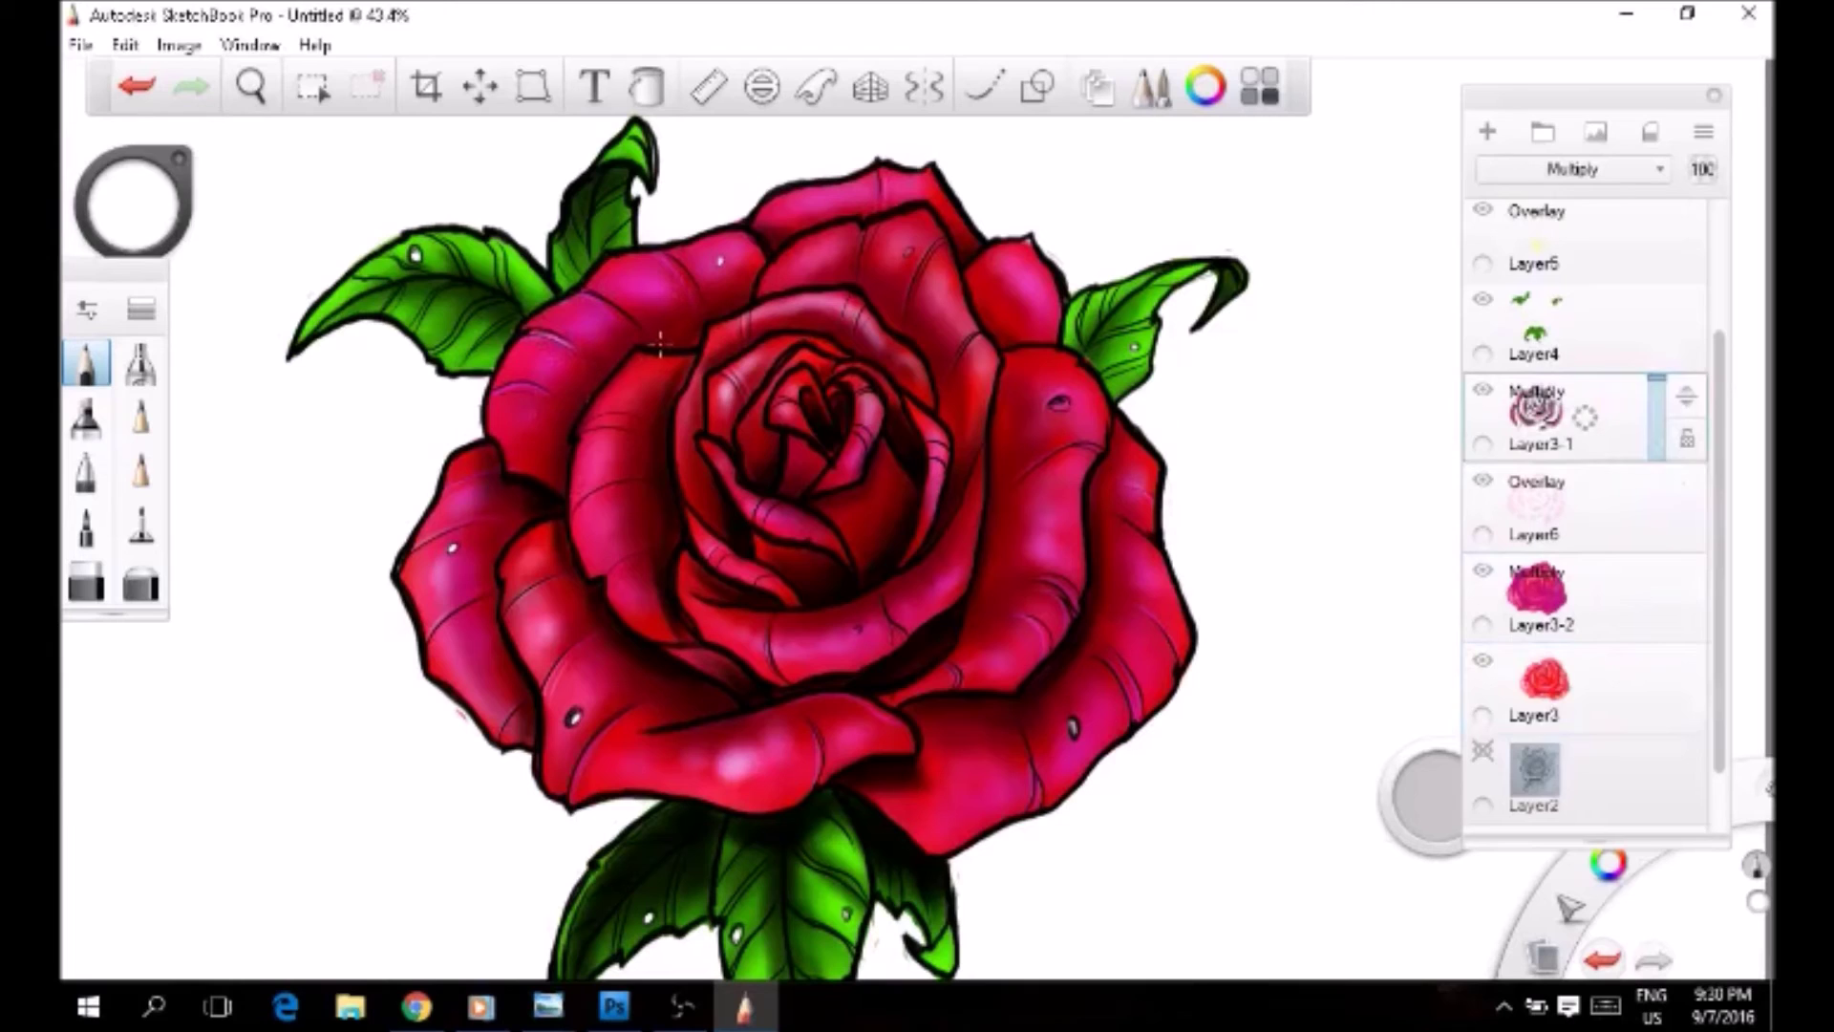
{"action": "scroll", "coordinate": [1643, 382], "scroll_direction": "up", "scroll_amount": 2}
{"action": "left_click", "coordinate": [1648, 304]}
{"action": "scroll", "coordinate": [1648, 382], "scroll_direction": "down", "scroll_amount": 3}
{"action": "left_click", "coordinate": [1637, 573]}
{"action": "key", "text": "ctrl+shift+n"}
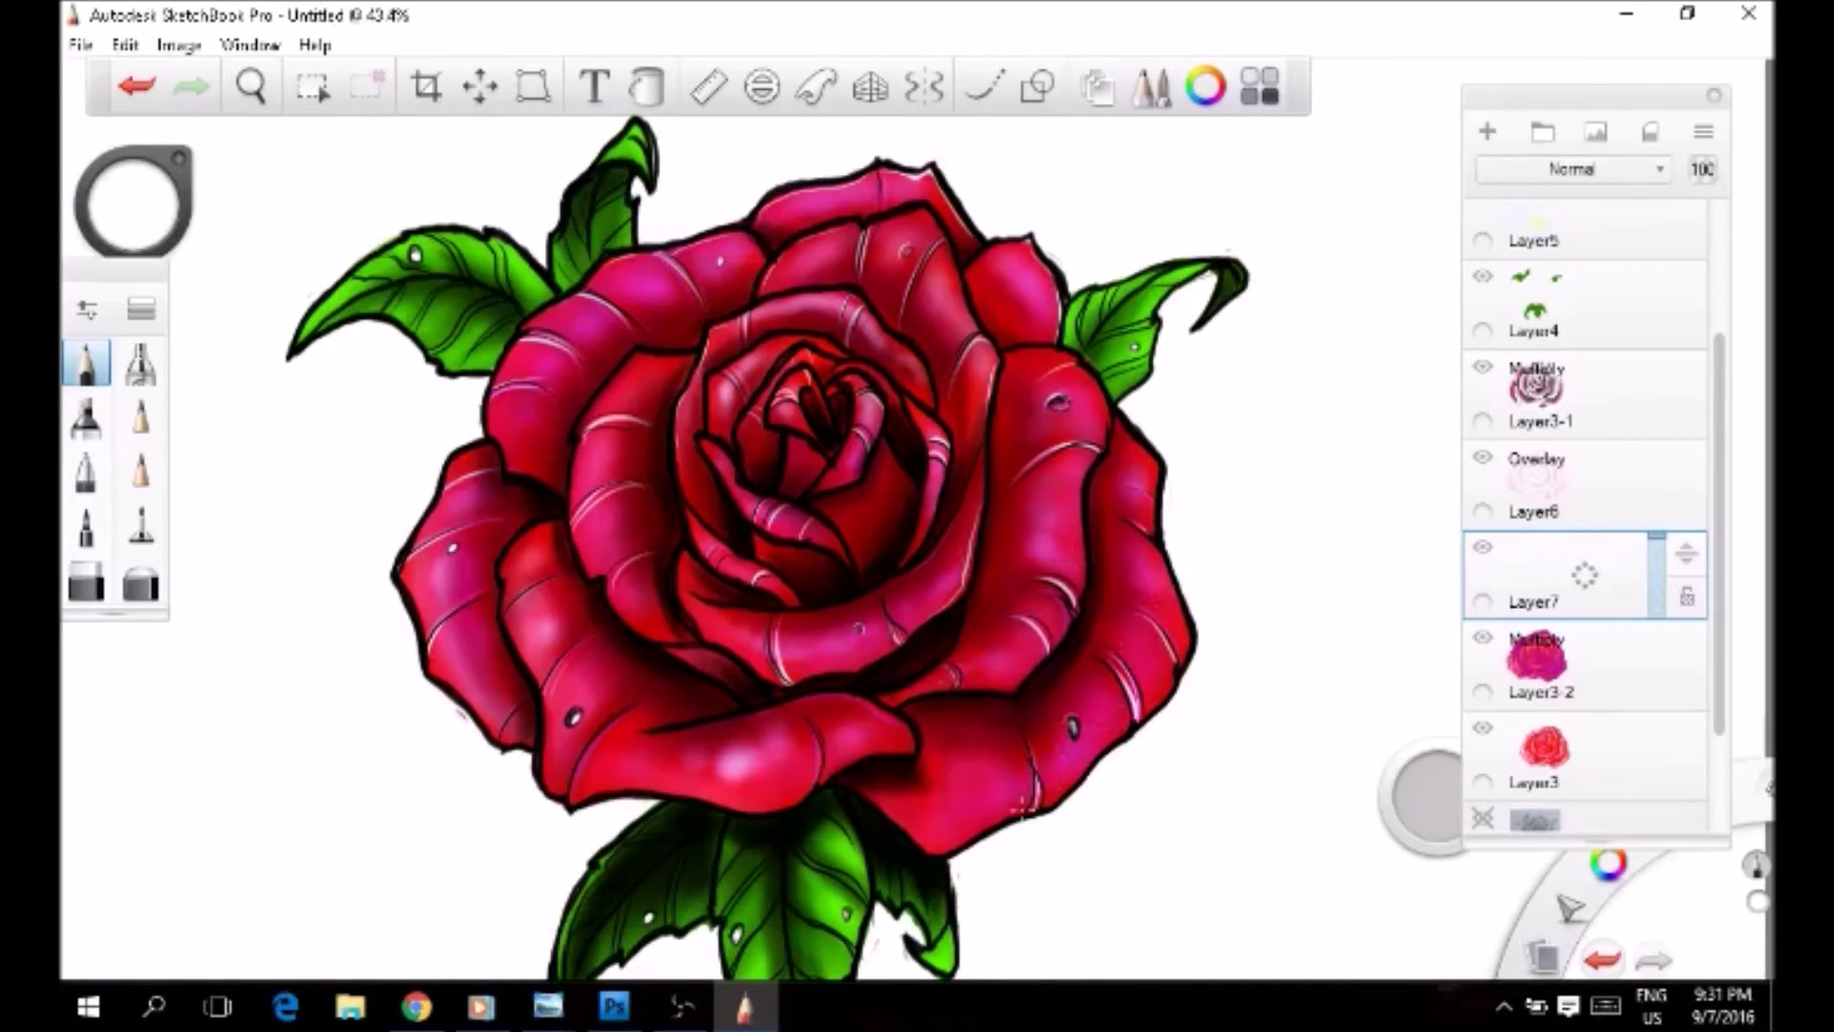
Step: Airbrush soft white highlights across the inner and outer petals on Layer7
{"action": "left_click_drag", "start_coordinate": [1423, 798], "coordinate": [1220, 885]}
{"action": "mouse_move", "coordinate": [1041, 368]}
{"action": "left_mouse_down"}
{"action": "mouse_move", "coordinate": [1050, 458]}
{"action": "mouse_move", "coordinate": [1010, 642]}
{"action": "left_mouse_up"}
{"action": "mouse_move", "coordinate": [846, 731]}
{"action": "left_mouse_down"}
{"action": "mouse_move", "coordinate": [669, 760]}
{"action": "mouse_move", "coordinate": [573, 692]}
{"action": "mouse_move", "coordinate": [529, 558]}
{"action": "left_mouse_up"}
{"action": "mouse_move", "coordinate": [737, 664]}
{"action": "left_mouse_down"}
{"action": "mouse_move", "coordinate": [706, 599]}
{"action": "mouse_move", "coordinate": [878, 609]}
{"action": "mouse_move", "coordinate": [898, 237]}
{"action": "left_mouse_up"}
{"action": "mouse_move", "coordinate": [664, 277]}
{"action": "left_mouse_down"}
{"action": "mouse_move", "coordinate": [535, 368]}
{"action": "mouse_move", "coordinate": [516, 420]}
{"action": "left_mouse_up"}
{"action": "mouse_move", "coordinate": [707, 268]}
{"action": "left_mouse_down"}
{"action": "mouse_move", "coordinate": [1033, 277]}
{"action": "mouse_move", "coordinate": [1138, 463]}
{"action": "mouse_move", "coordinate": [1138, 660]}
{"action": "mouse_move", "coordinate": [1042, 740]}
{"action": "mouse_move", "coordinate": [914, 807]}
{"action": "left_mouse_up"}
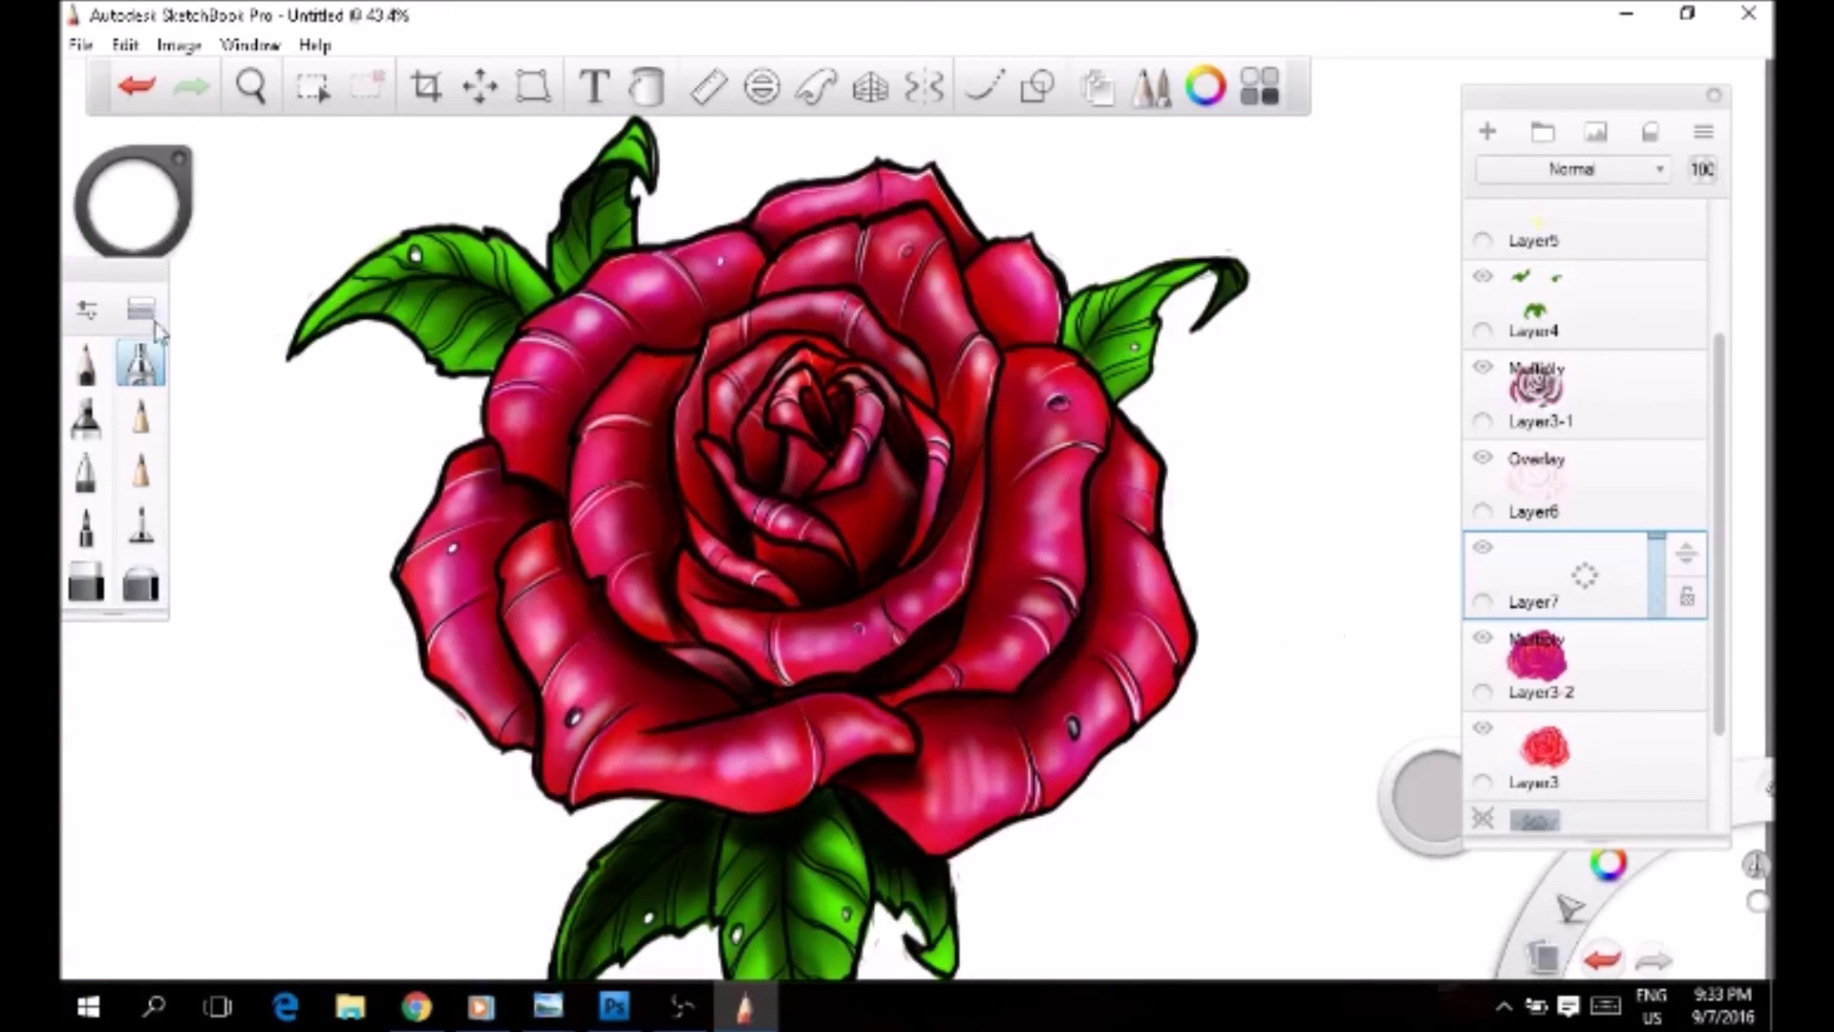
Step: Airbrush yellow highlights along the edges and tips of the leaves on Layer4
{"action": "left_click", "coordinate": [1614, 303]}
{"action": "left_click_drag", "start_coordinate": [315, 306], "coordinate": [434, 323]}
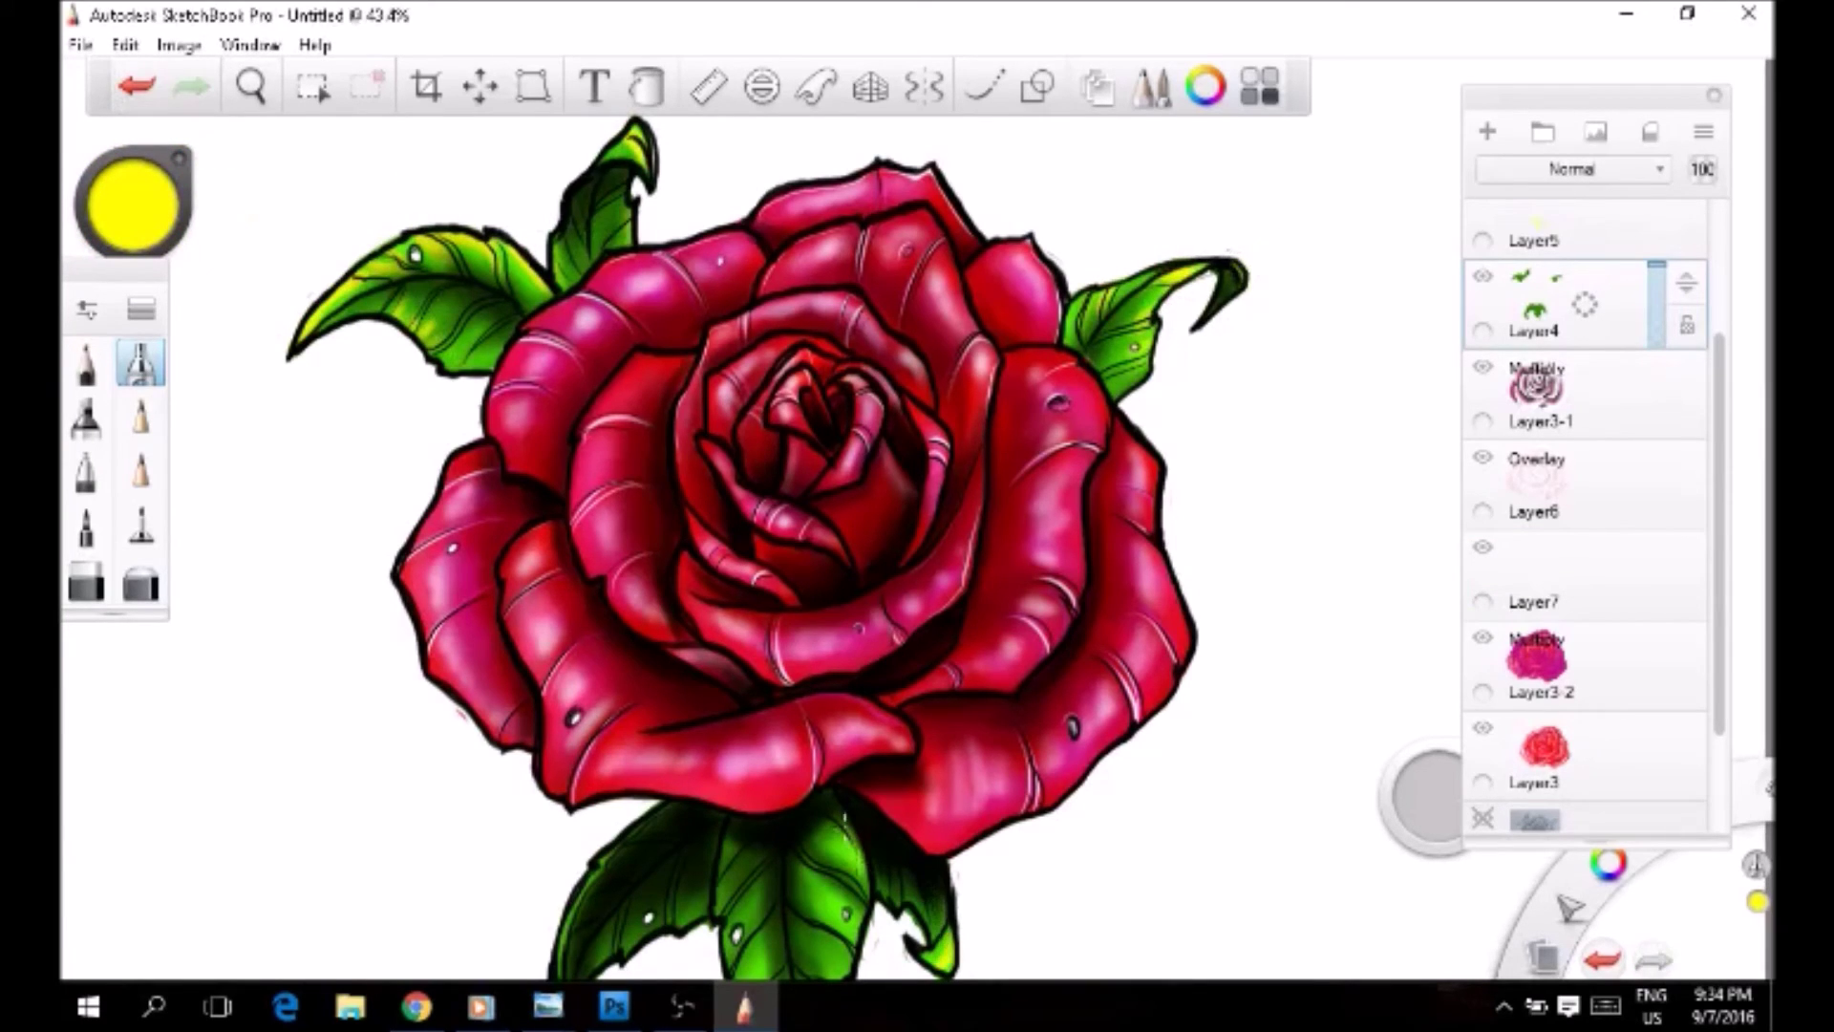
{"action": "left_click_drag", "start_coordinate": [1015, 799], "coordinate": [1026, 543]}
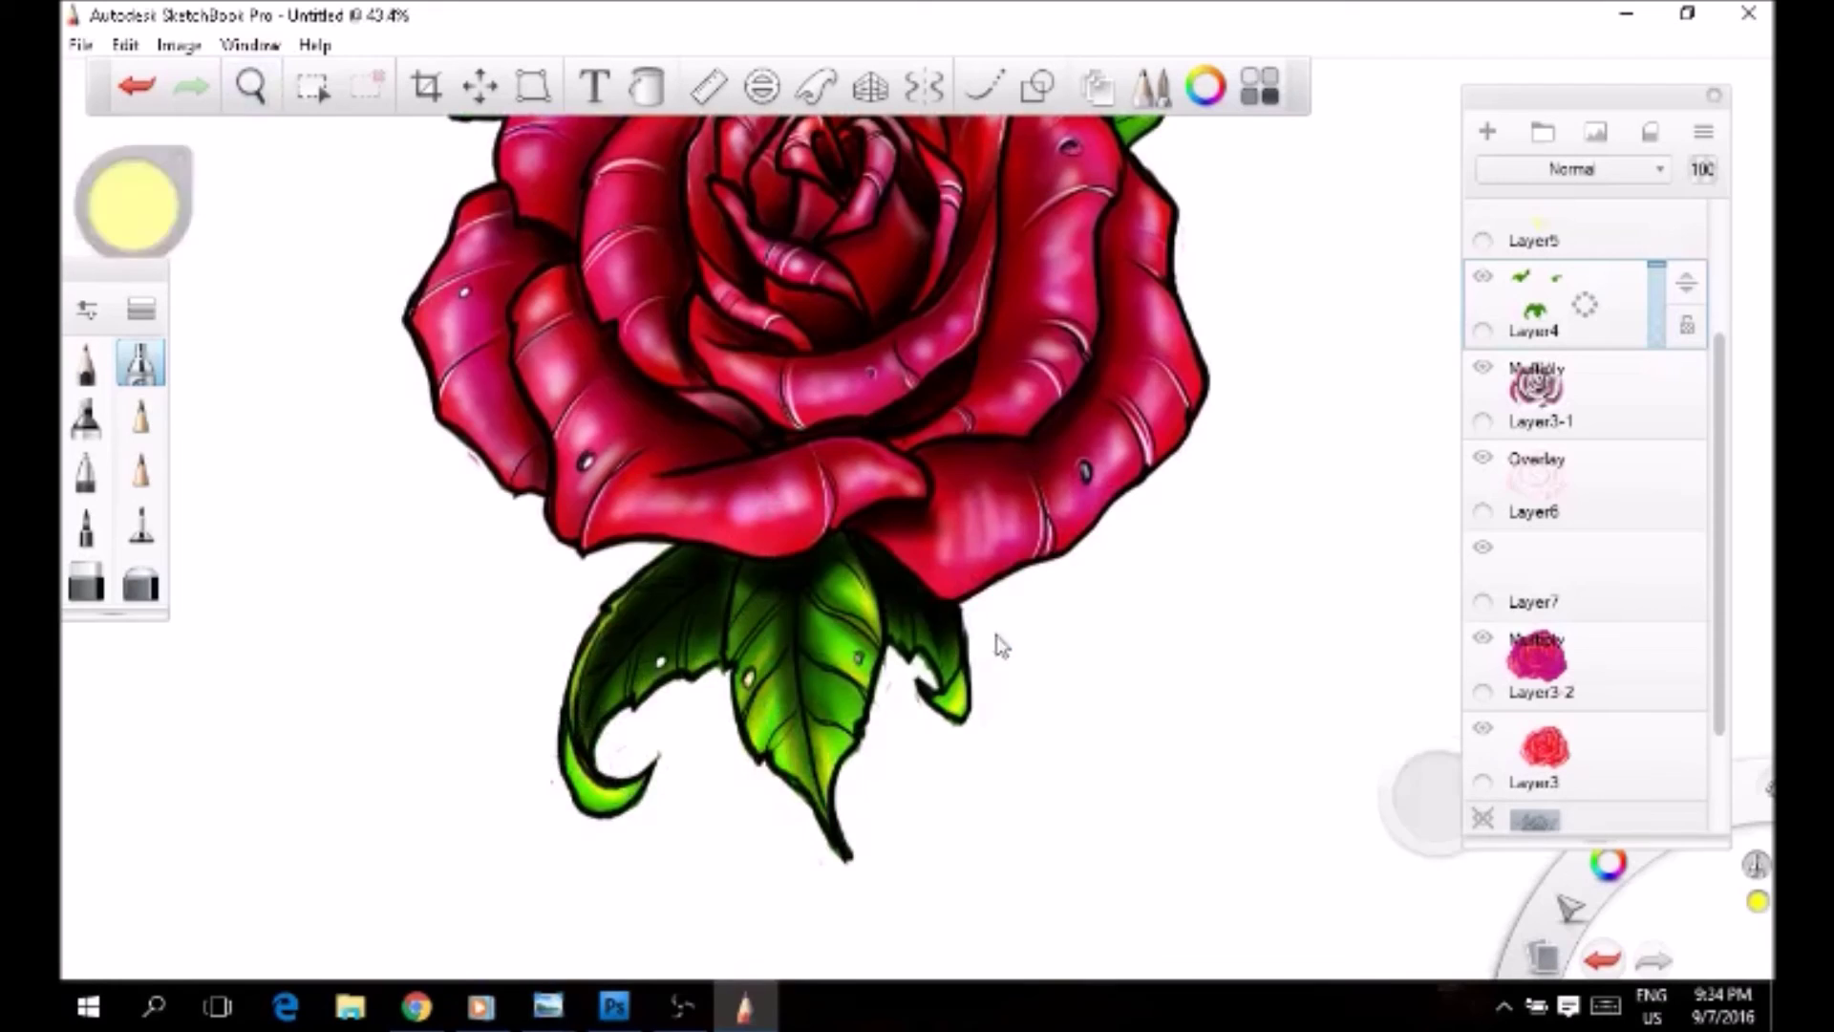
Step: Adjust the opacity of Layer3, Layer3-2 and the shading and highlight layers above, trying 39% on Layer3-2, to rebalance the rose's colours
{"action": "scroll", "coordinate": [877, 805], "scroll_direction": "down", "scroll_amount": 3}
{"action": "left_click", "coordinate": [1563, 749]}
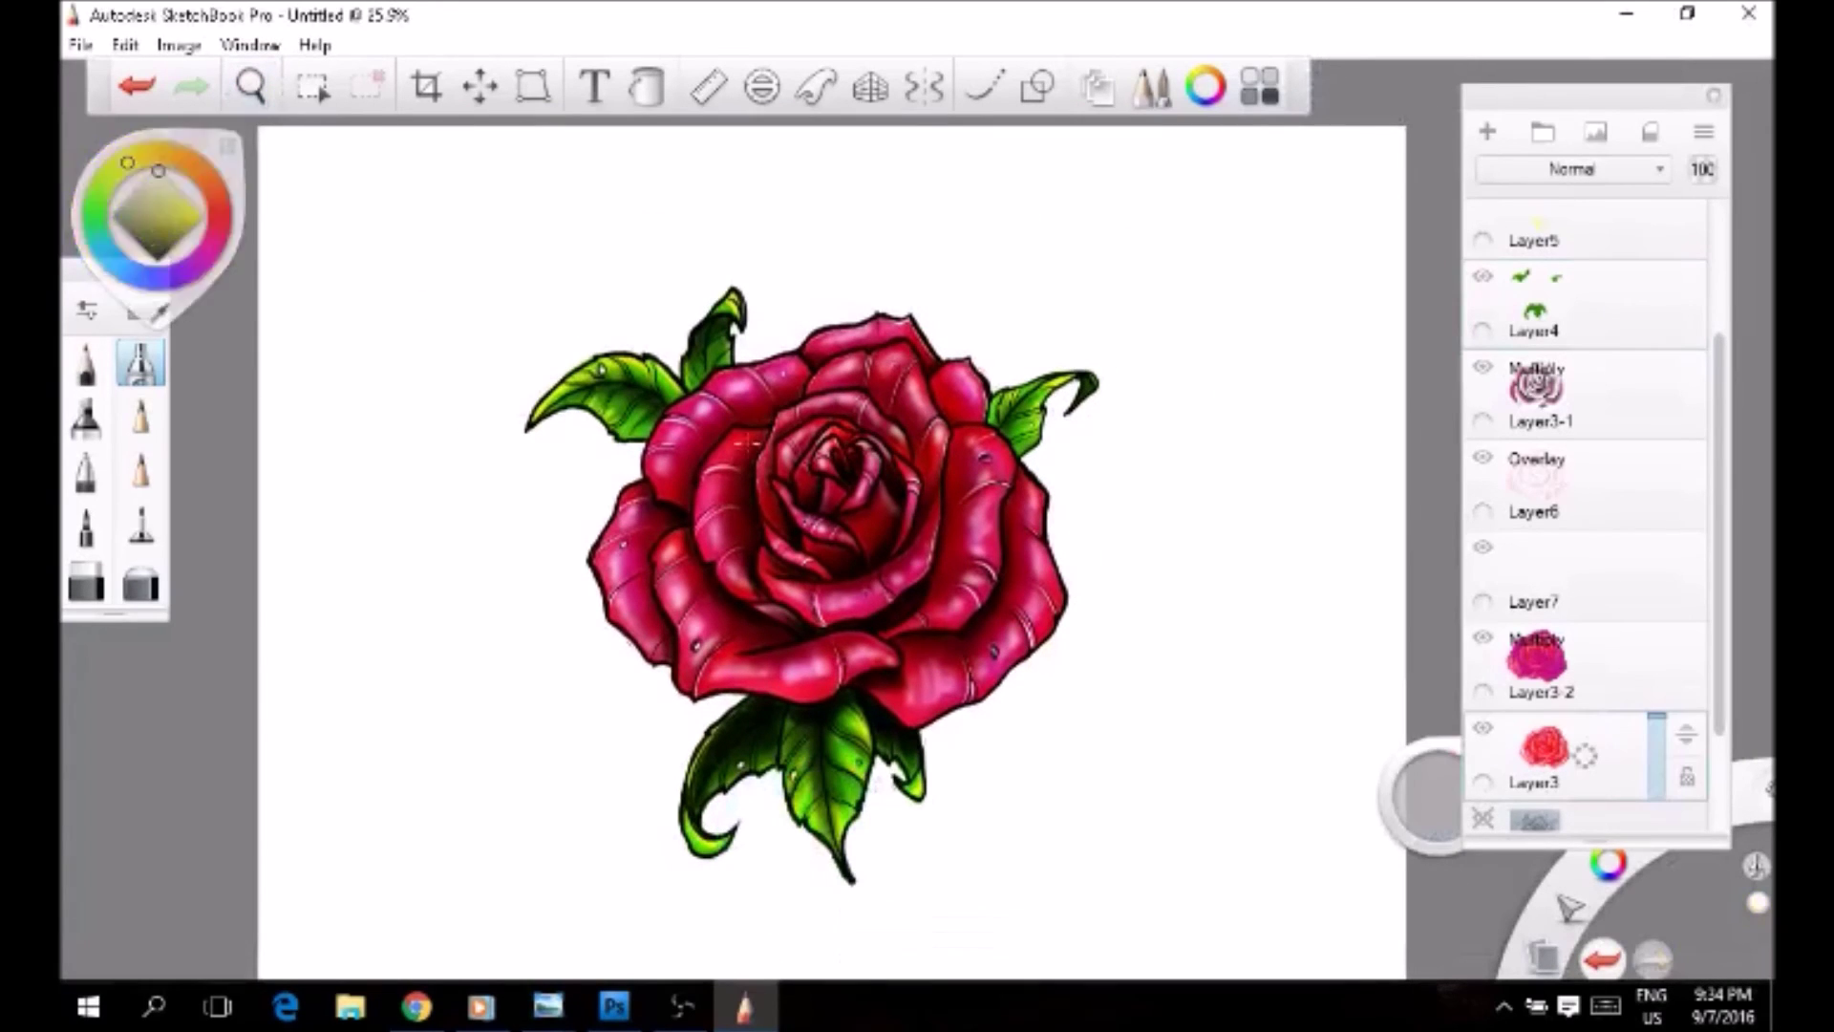
{"action": "left_click", "coordinate": [1557, 573]}
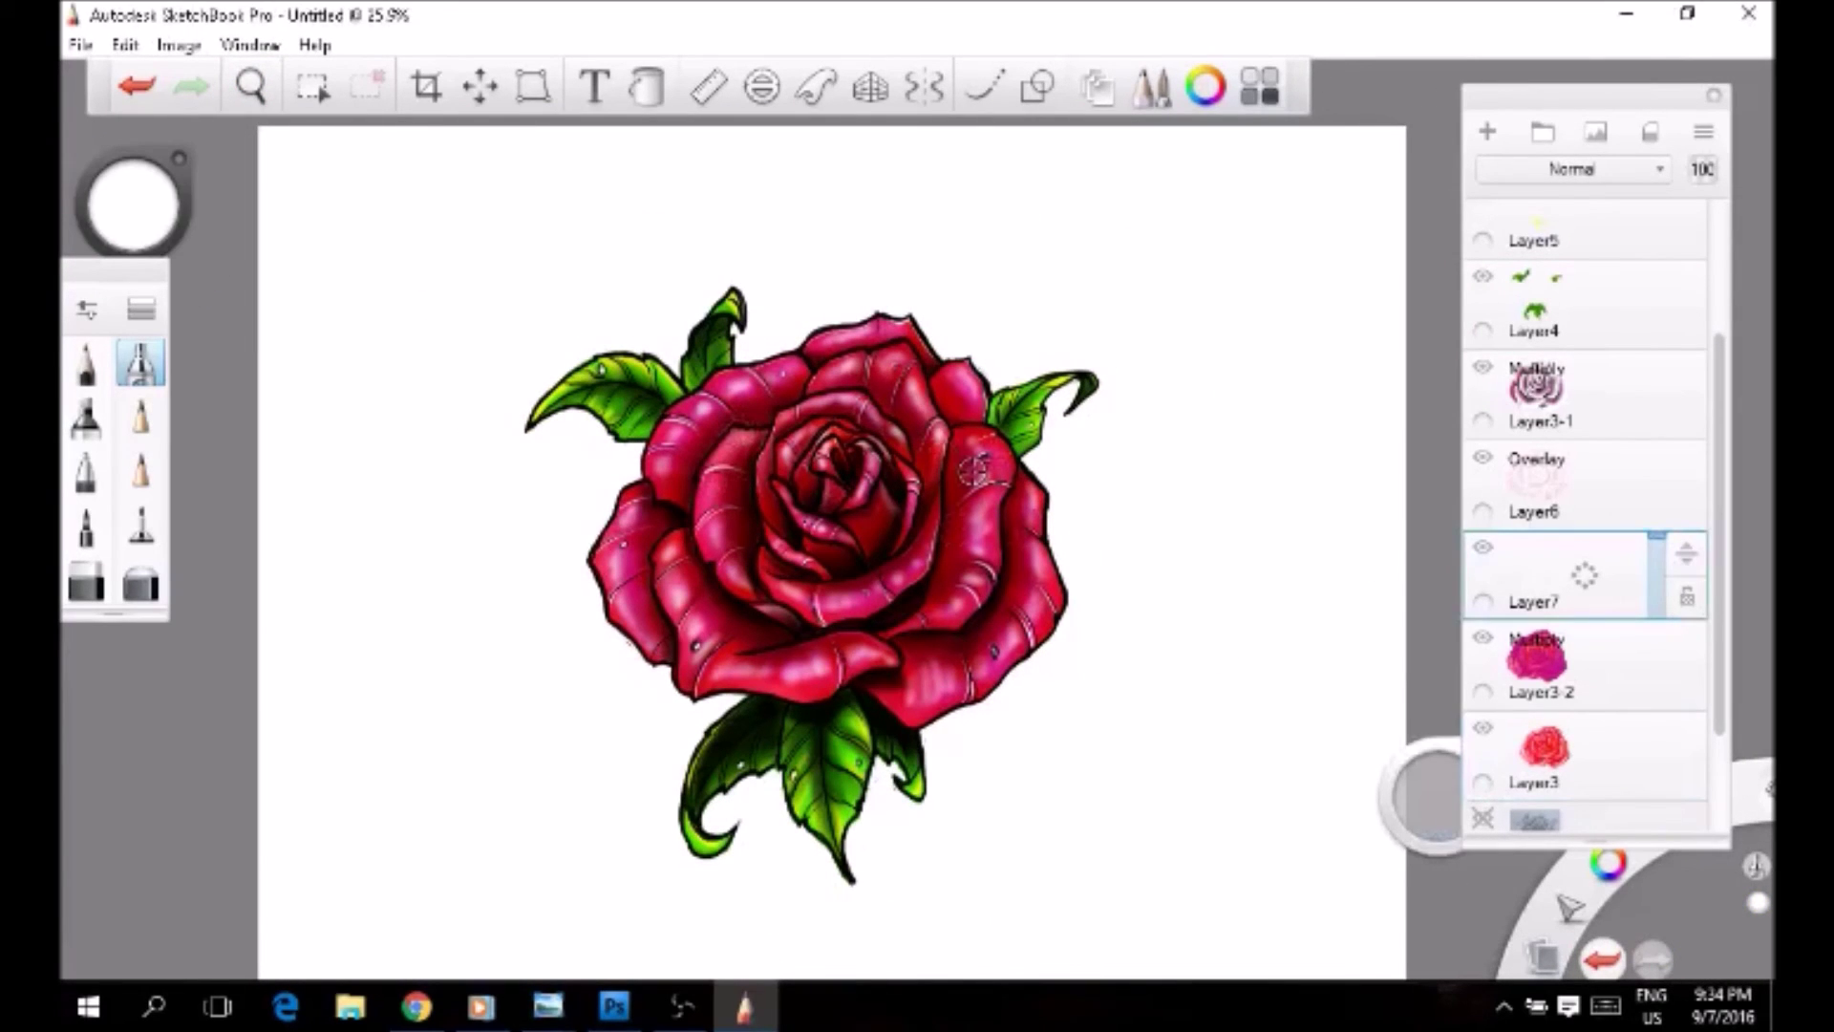
{"action": "left_click", "coordinate": [1564, 748]}
{"action": "left_click_drag", "start_coordinate": [1659, 736], "coordinate": [1659, 764]}
{"action": "left_click", "coordinate": [1539, 659]}
{"action": "left_click_drag", "start_coordinate": [1659, 645], "coordinate": [1659, 673]}
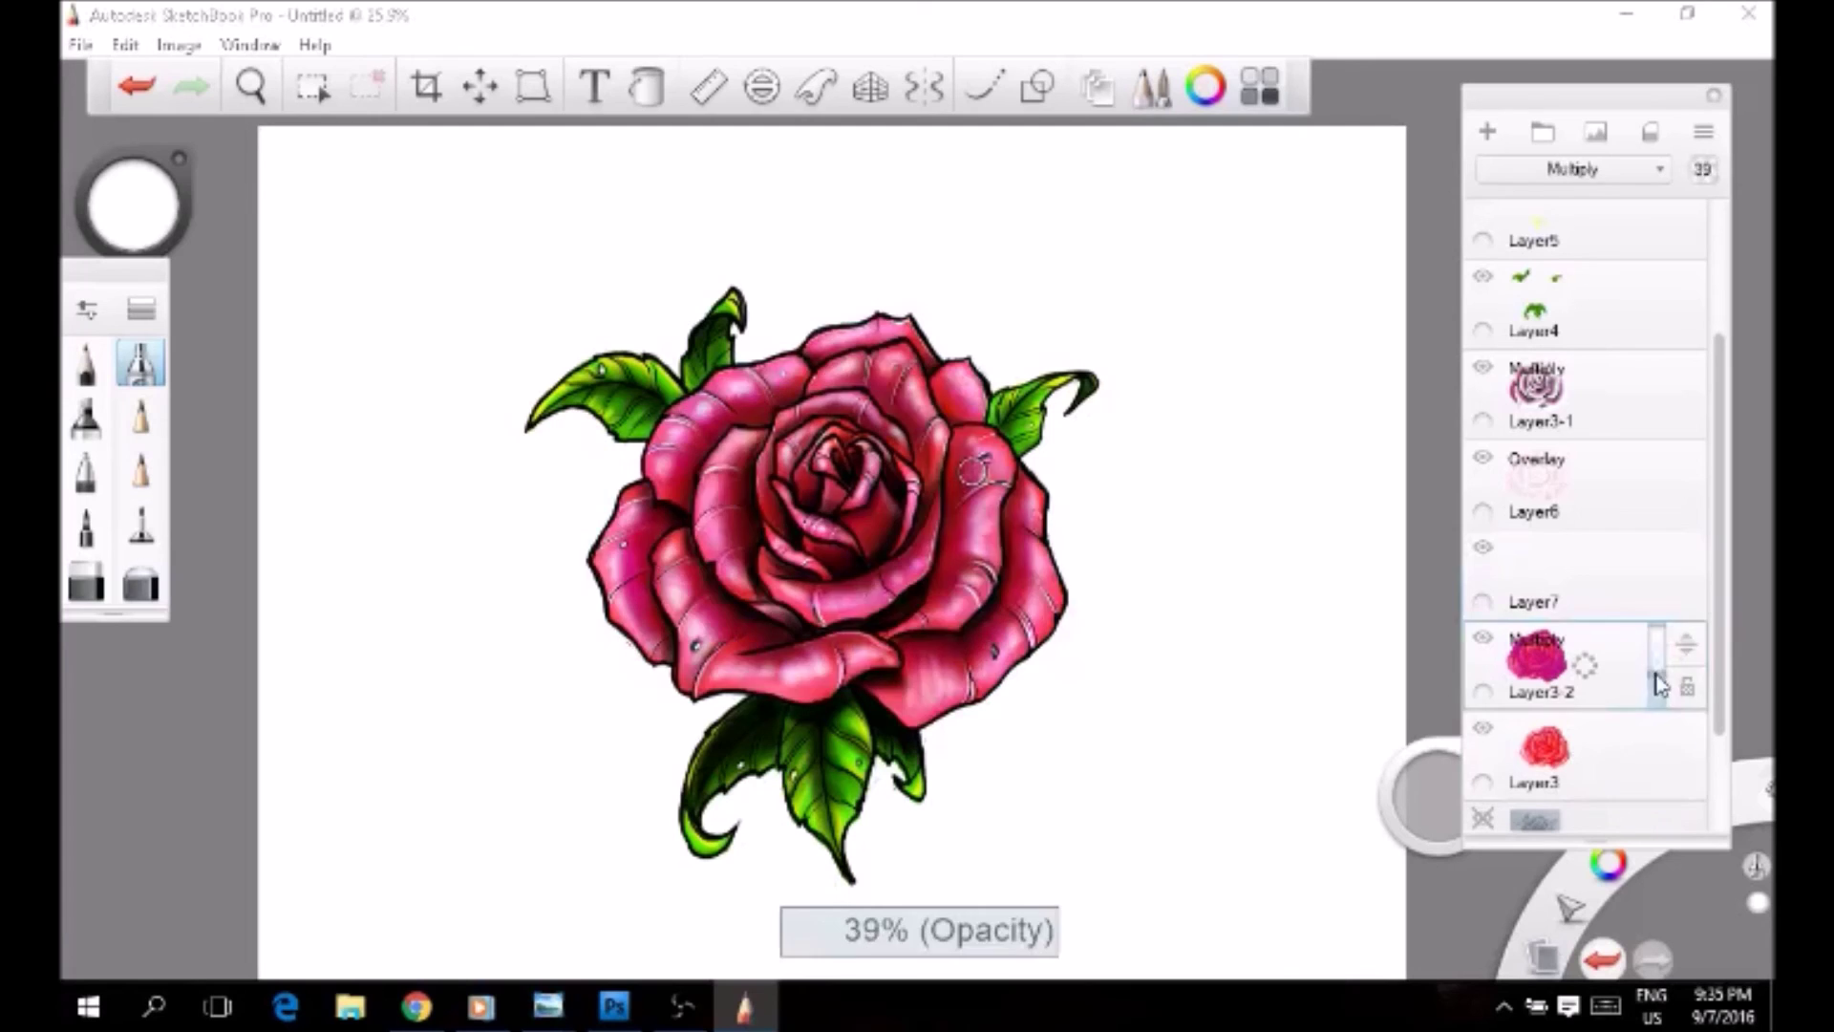
{"action": "left_click", "coordinate": [1659, 571]}
{"action": "left_click_drag", "start_coordinate": [1659, 571], "coordinate": [1658, 535]}
{"action": "left_click", "coordinate": [1659, 477]}
{"action": "left_click", "coordinate": [1659, 392]}
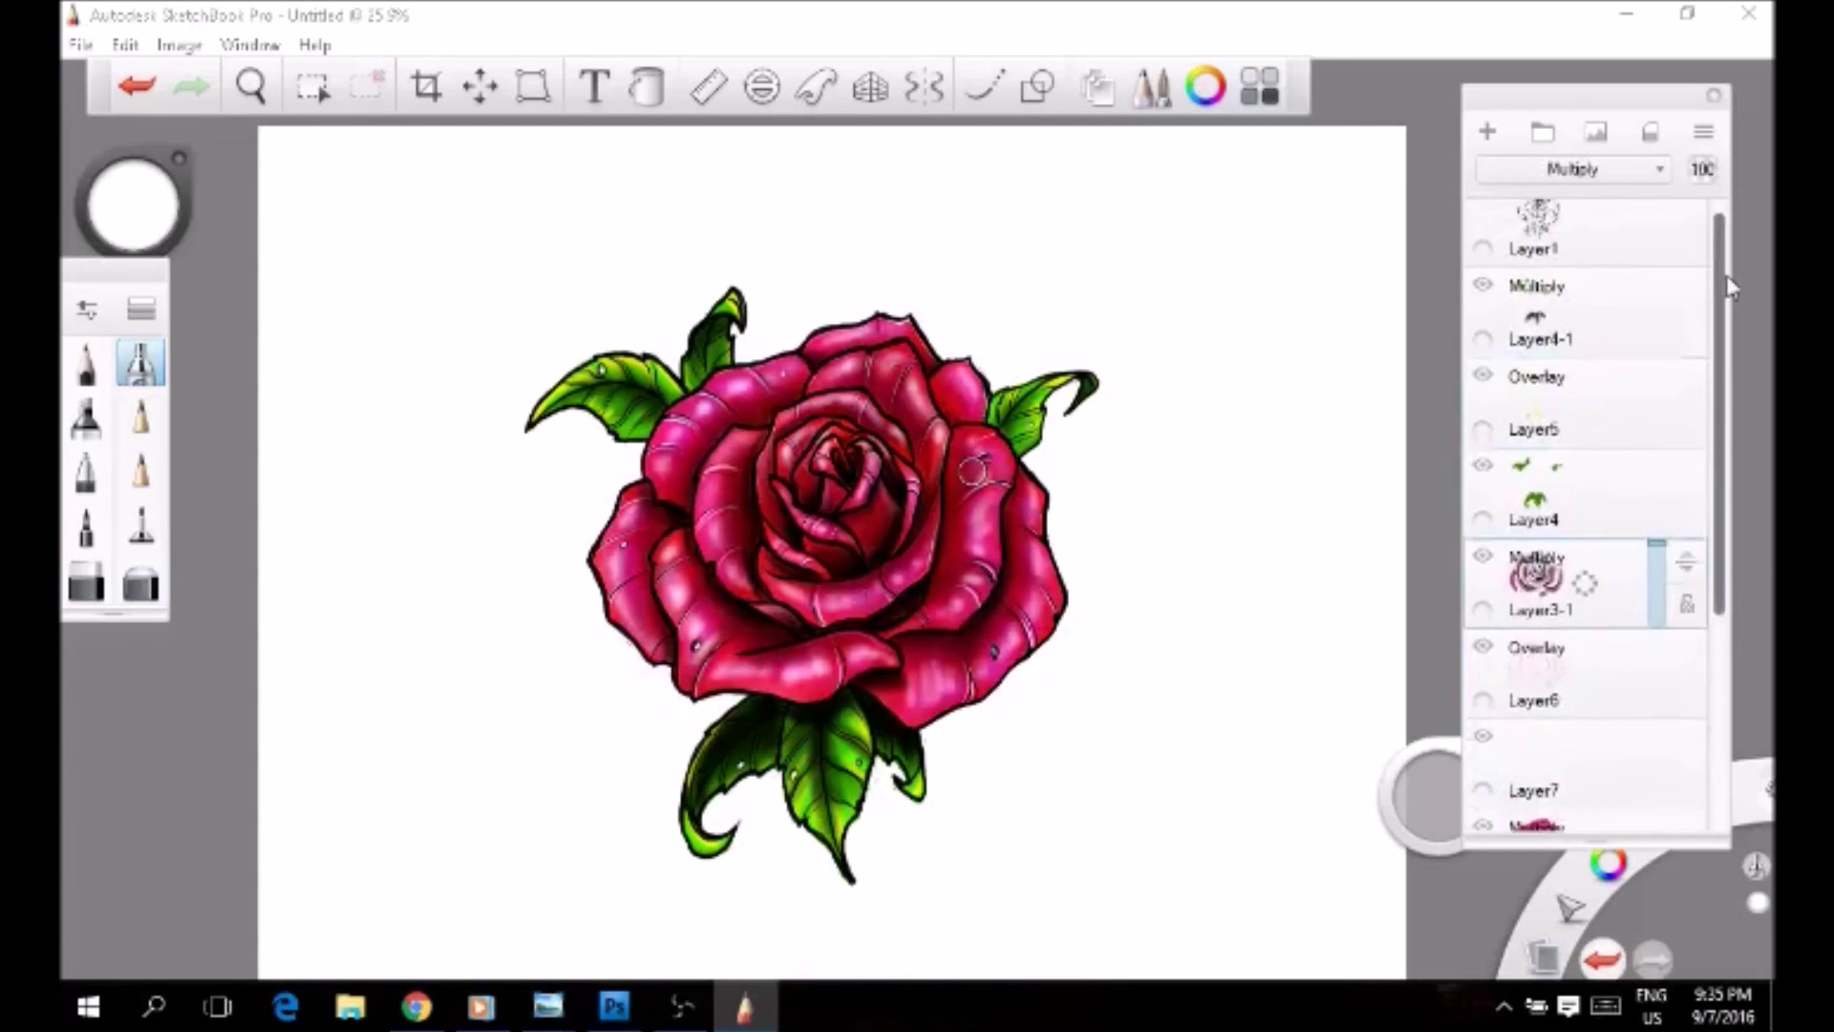
Step: Merge all the petal, leaf, shading and highlight layers into Layer3, keeping the line art on Layer1 separate
{"action": "left_click", "coordinate": [1689, 726]}
{"action": "left_click", "coordinate": [1596, 558]}
{"action": "left_click", "coordinate": [1586, 449]}
{"action": "left_click", "coordinate": [1568, 503]}
{"action": "left_click", "coordinate": [1569, 503]}
{"action": "left_click", "coordinate": [1538, 328]}
{"action": "left_click", "coordinate": [1588, 327]}
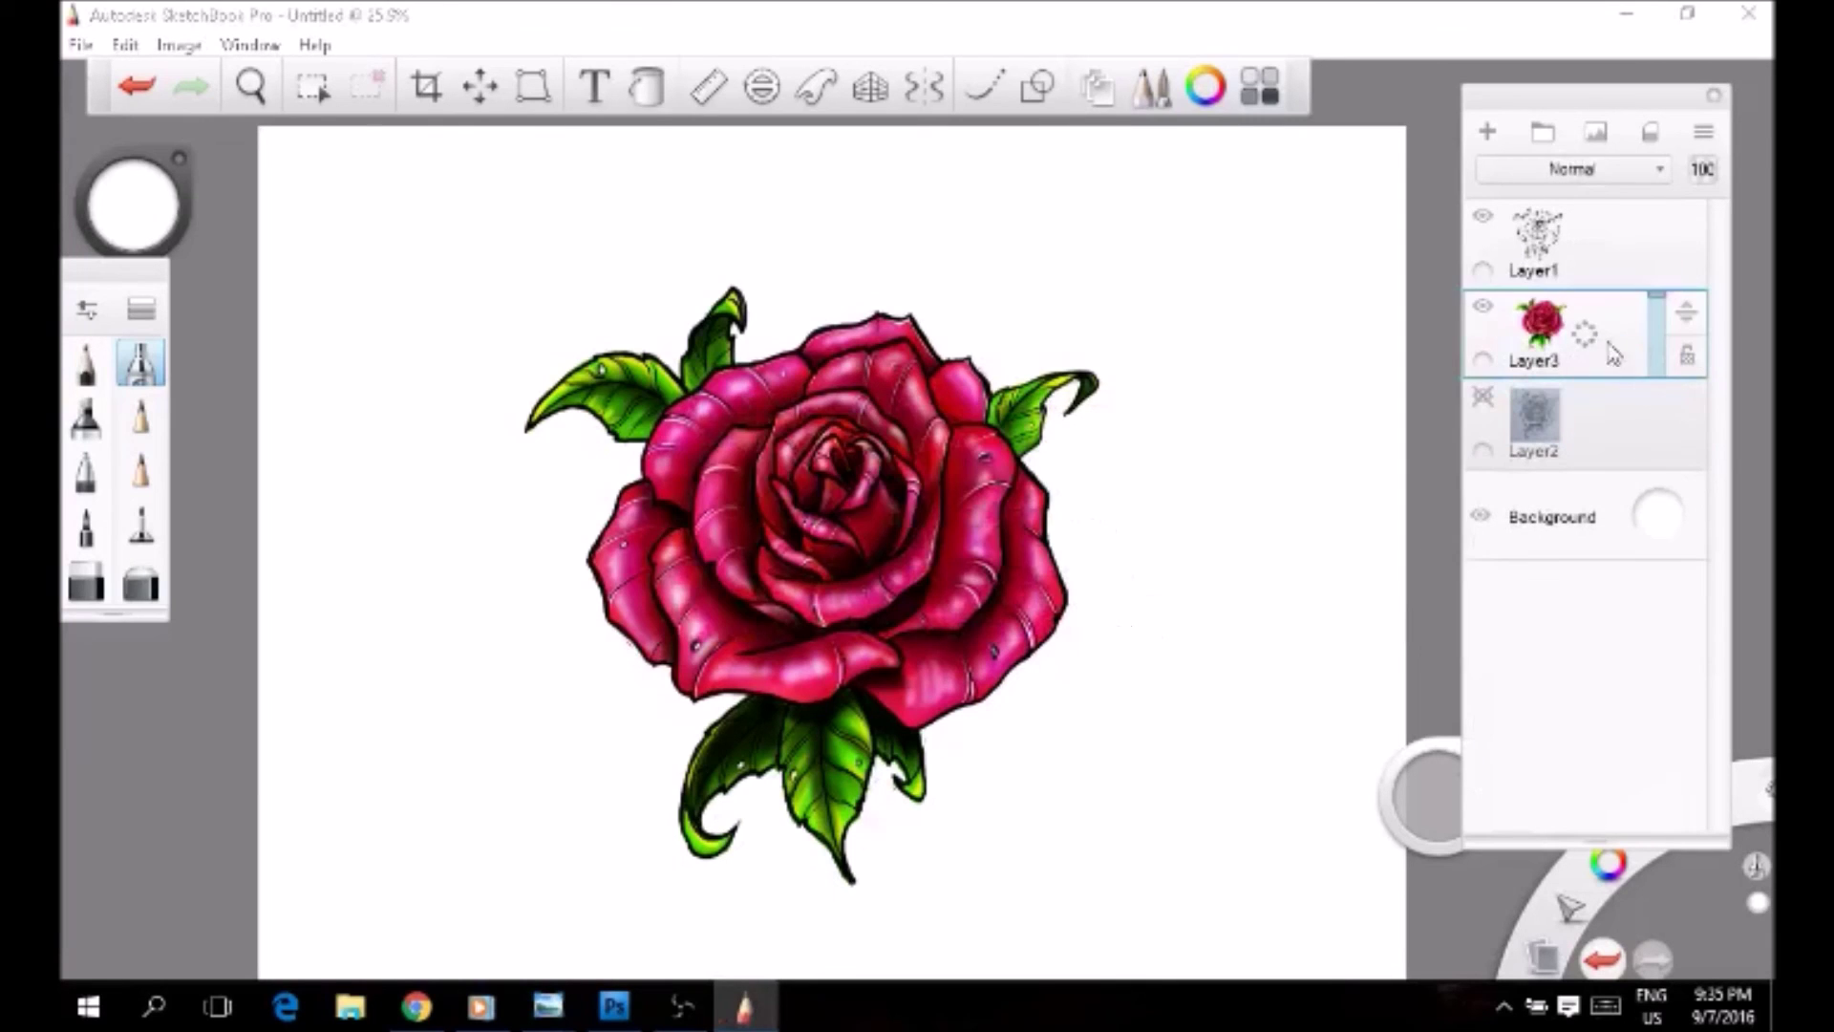
Step: Delete the pencil sketch on Layer2 and crop the canvas to a 2050 × 2550 px portrait area around the rose
{"action": "scroll", "coordinate": [1073, 532], "scroll_direction": "down", "scroll_amount": 3}
{"action": "key", "text": "c"}
{"action": "left_click_drag", "start_coordinate": [626, 278], "coordinate": [1122, 892]}
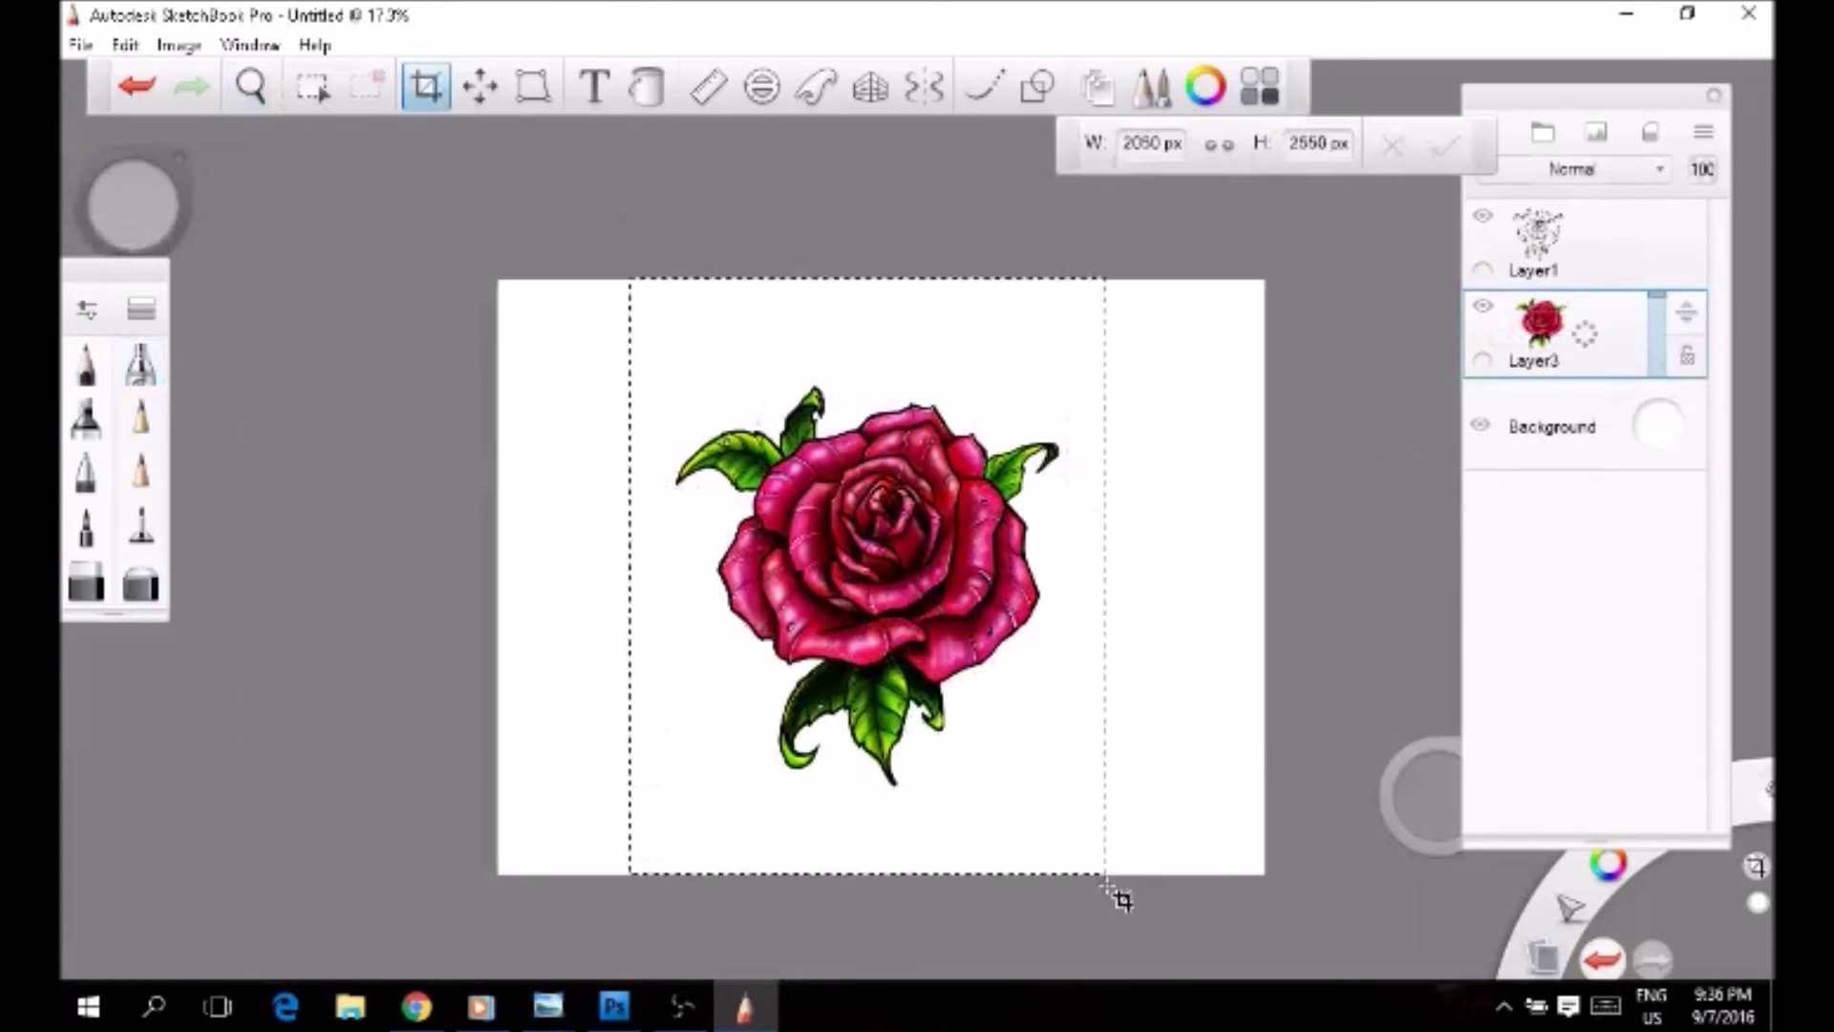
{"action": "key", "text": "Return"}
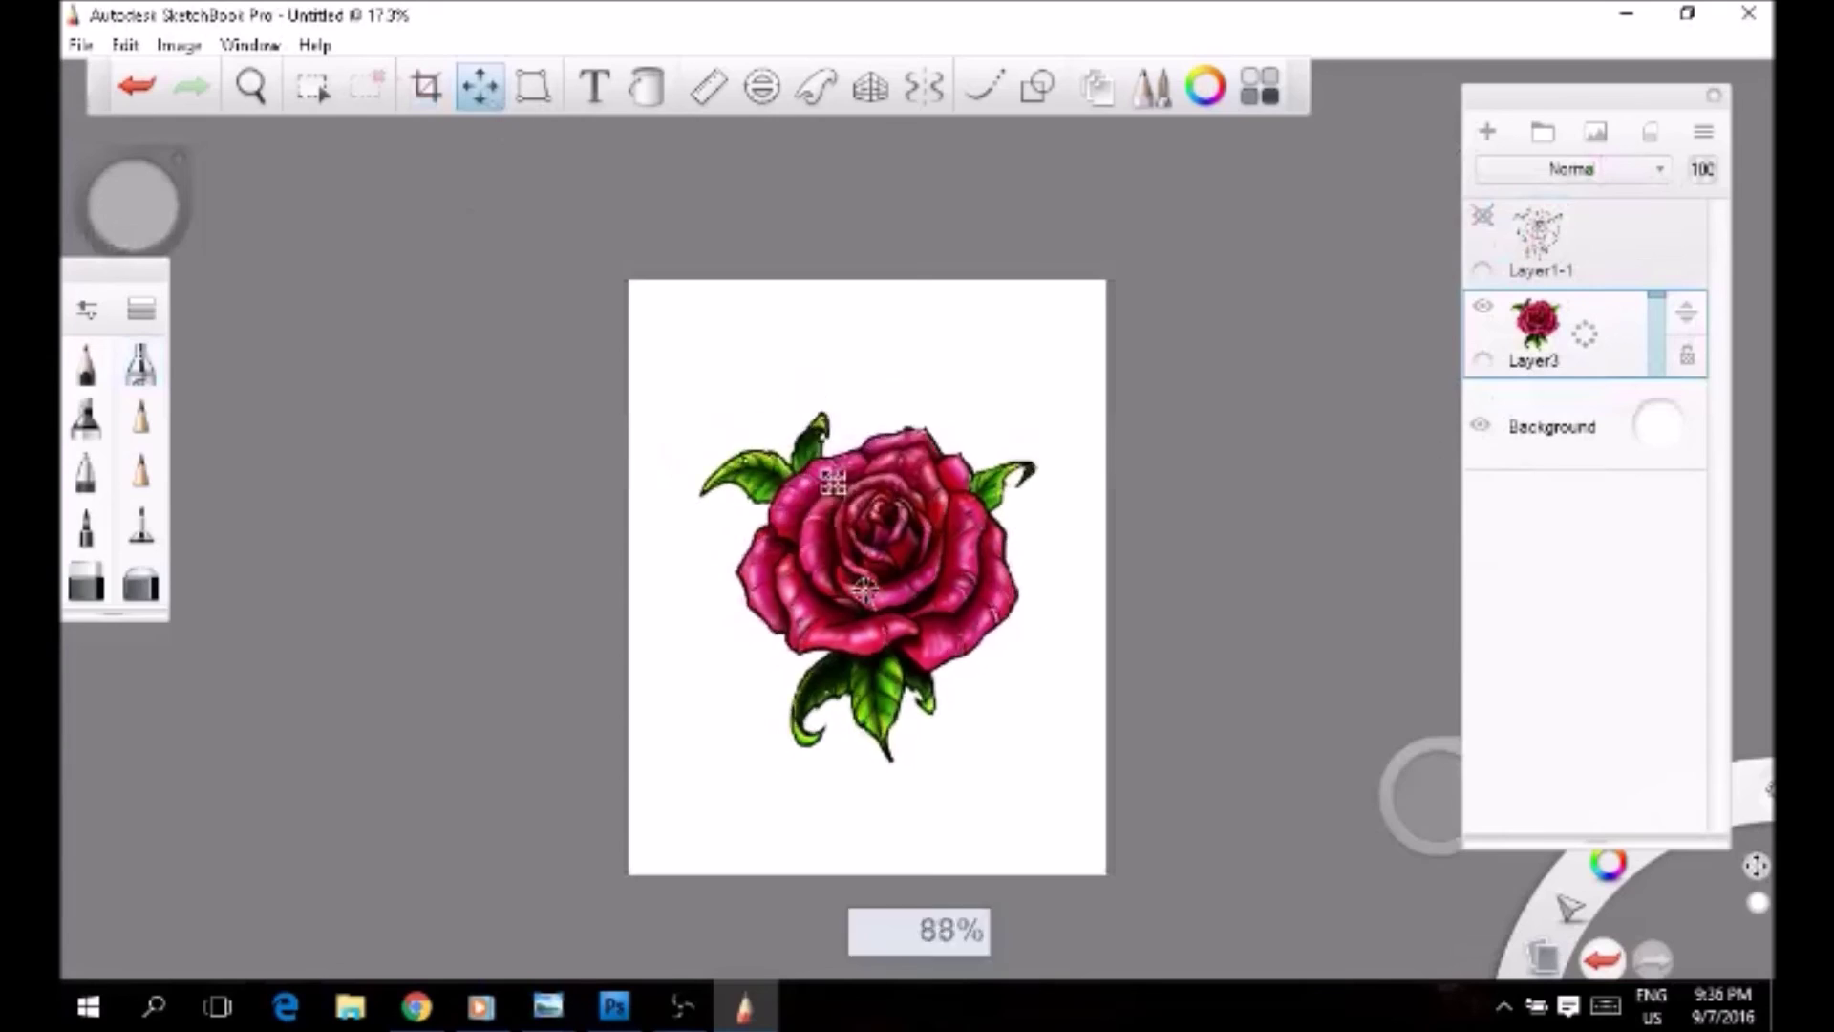